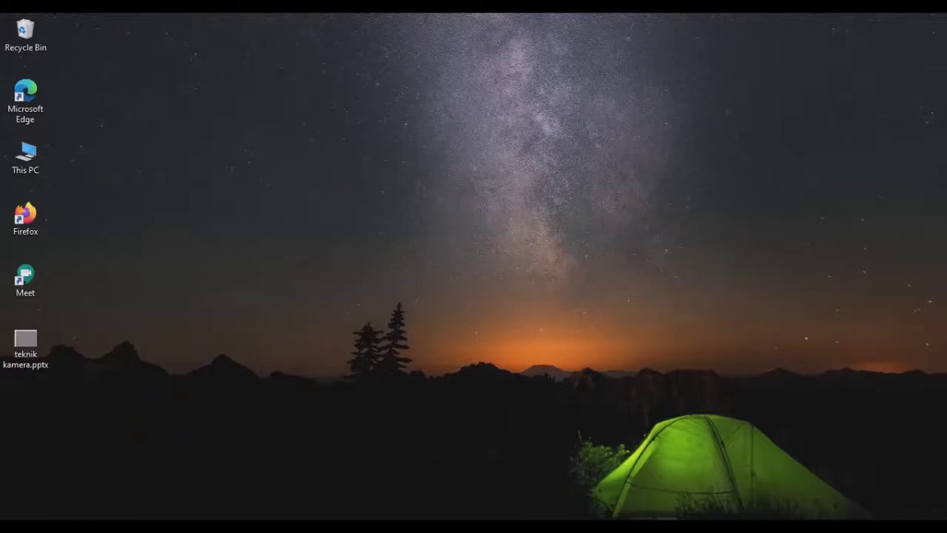
Step: Launch Excel 2013 from the Microsoft Office 2013 group in the Windows Start menu
key(super)
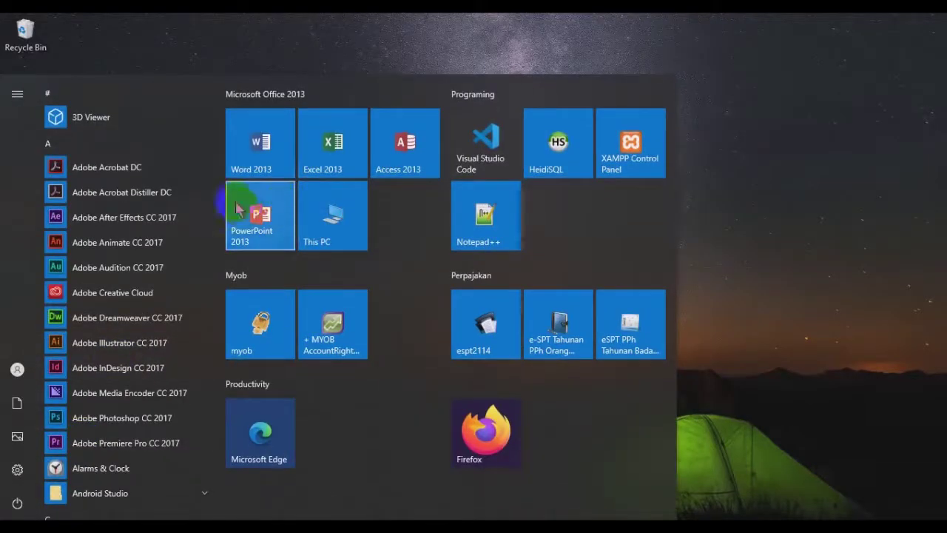
click(324, 141)
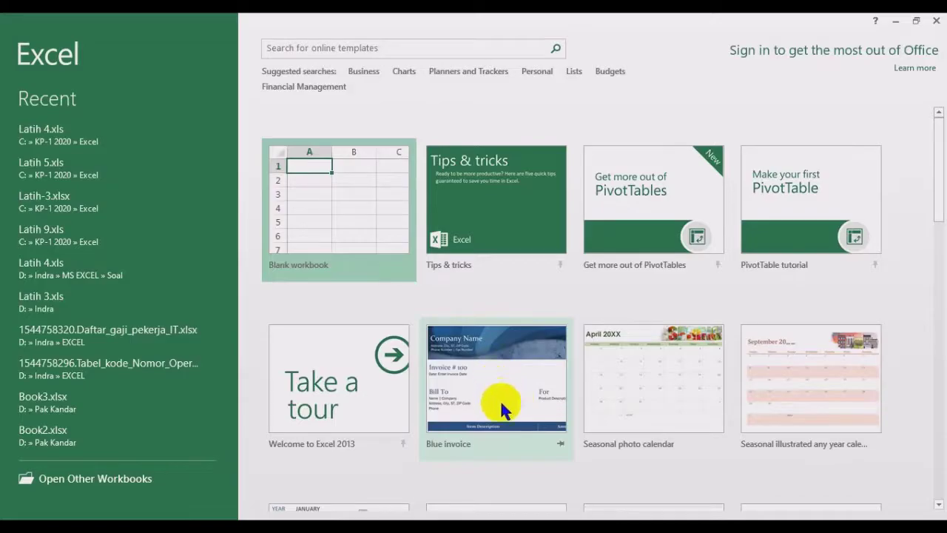
Step: Create the 'Blue invoice1' workbook from the Blue invoice template and close the Document Information Panel
click(496, 374)
click(575, 310)
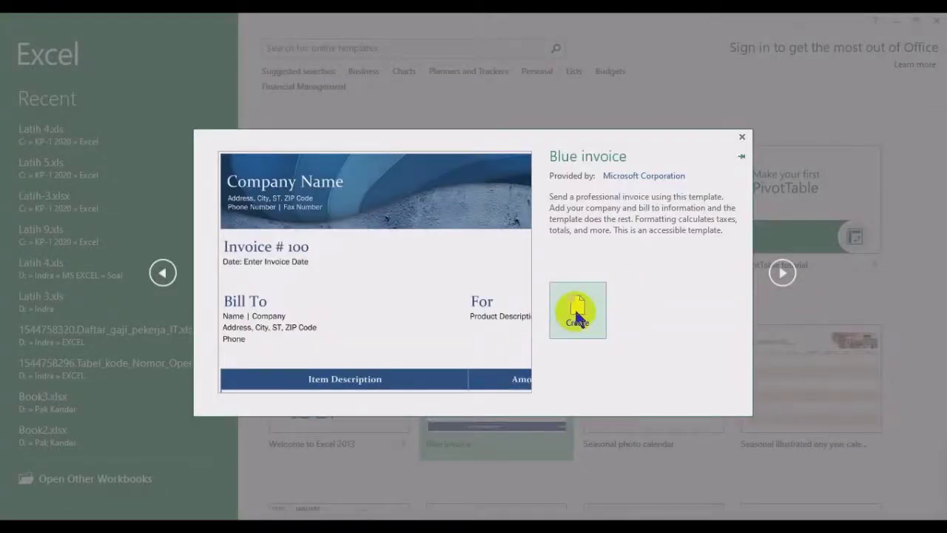
click(583, 314)
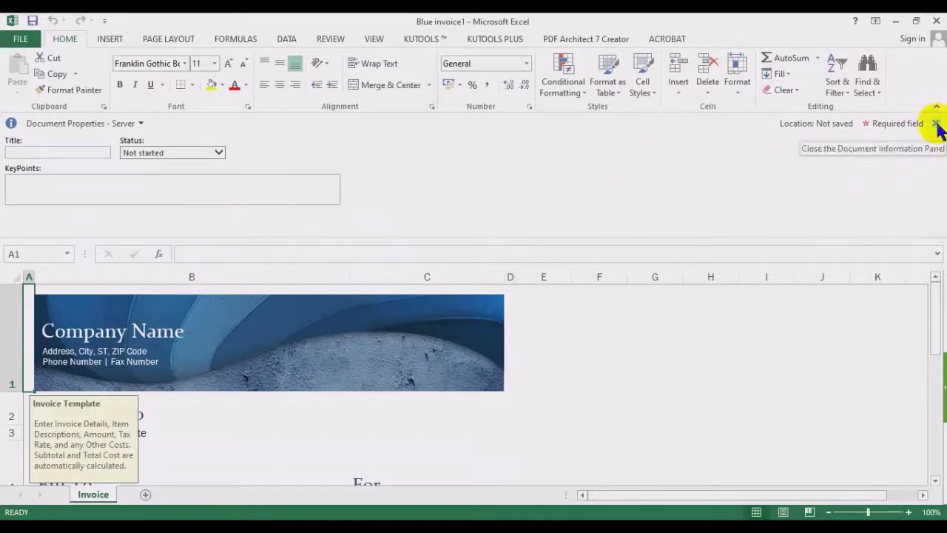
click(935, 124)
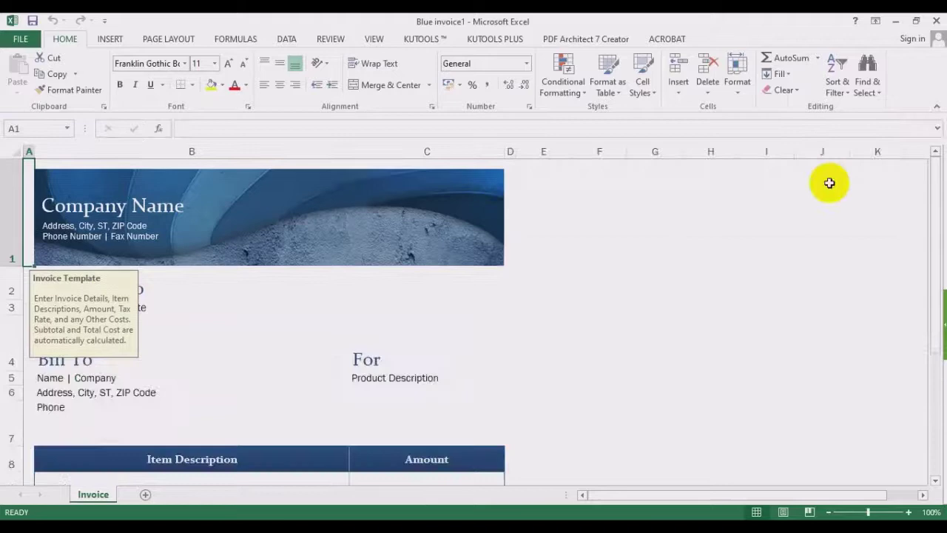
click(631, 322)
scroll(231, 299, down, 4)
scroll(234, 315, up, 4)
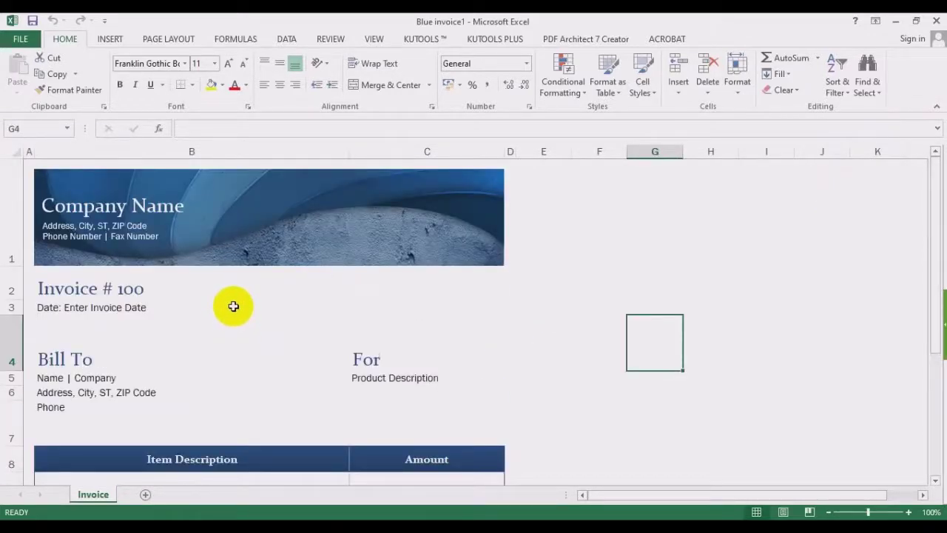
Step: Enter 24 Oktober 2020 as the invoice date in B3
click(231, 311)
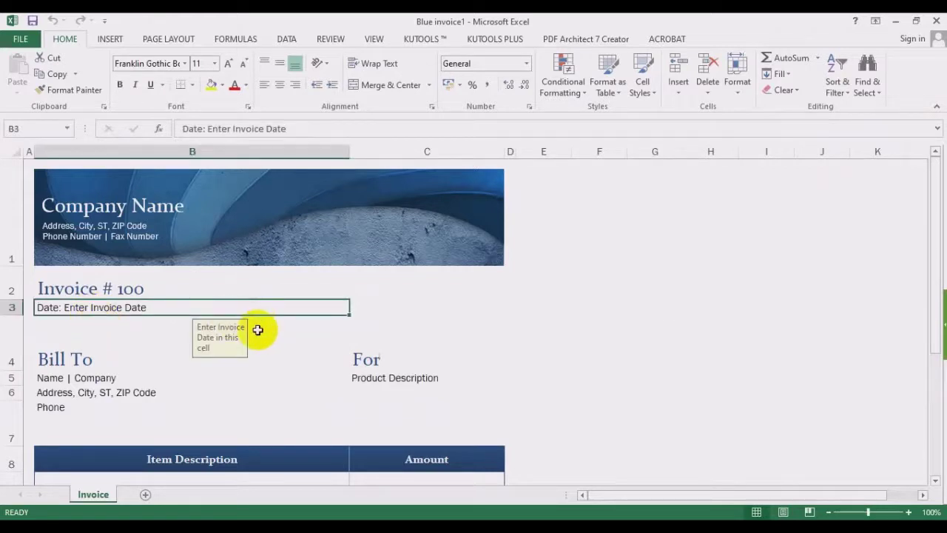
click(131, 328)
click(74, 306)
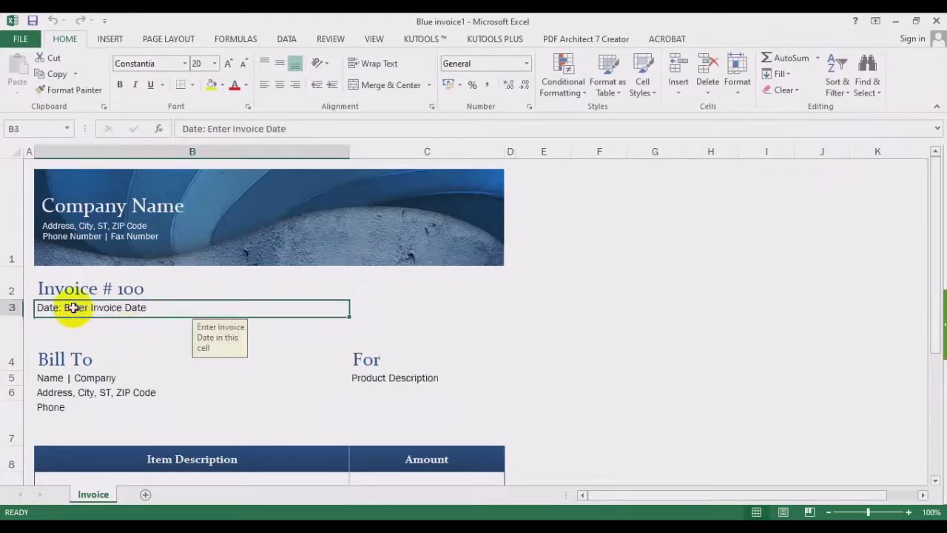
text(2)
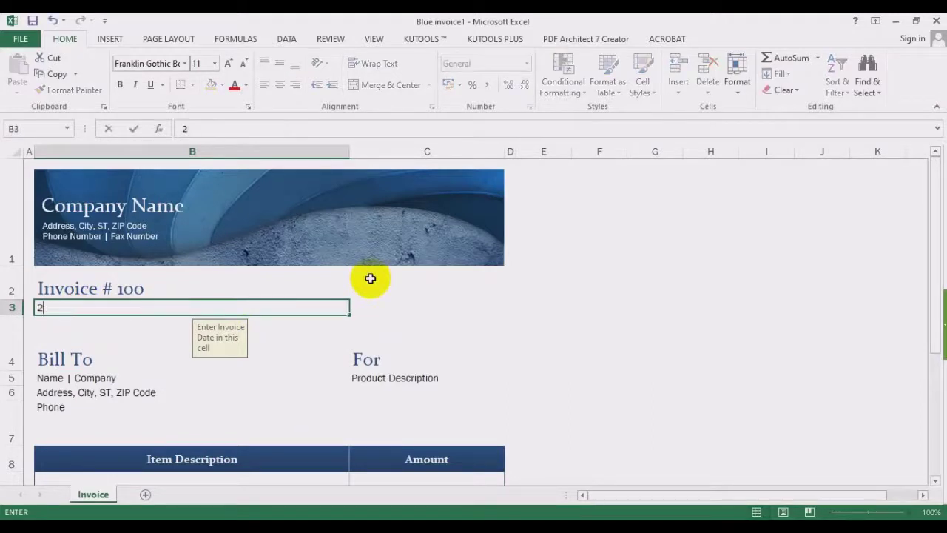
text(4 Oktob)
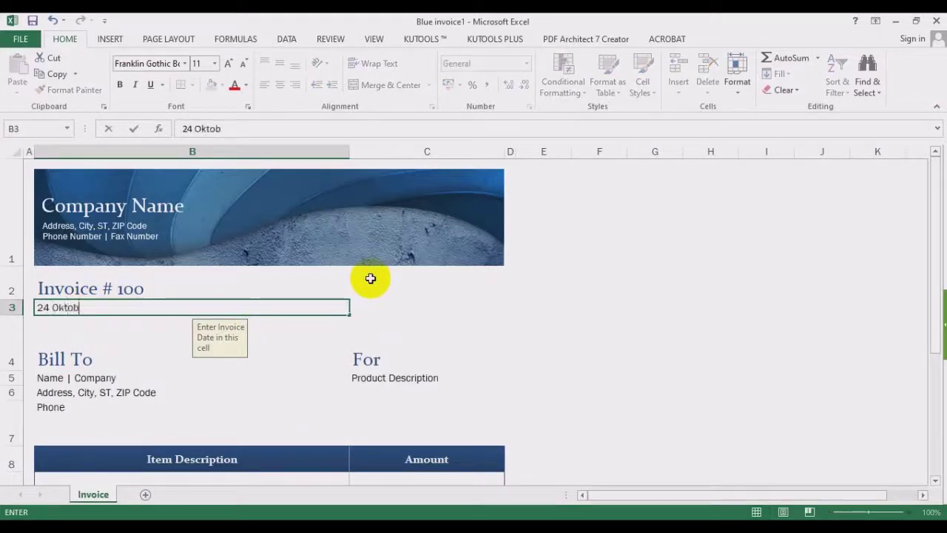
text(er 2020)
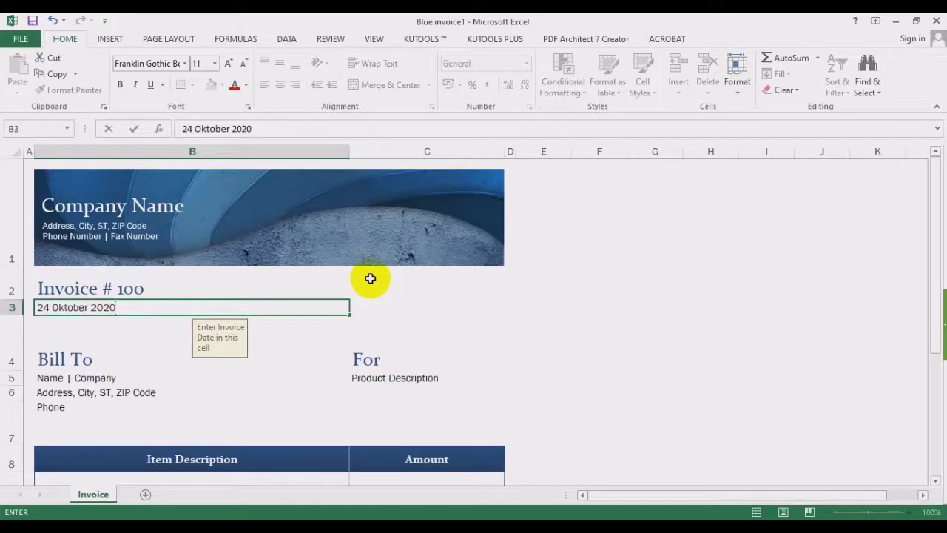
Step: Enter the customer's company name in B5, correcting a typo
click(95, 379)
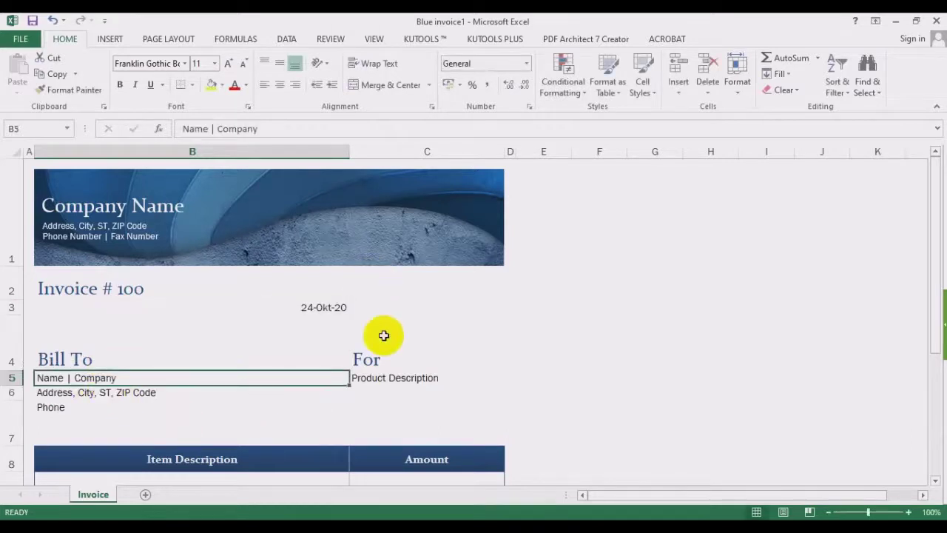
text(PT.)
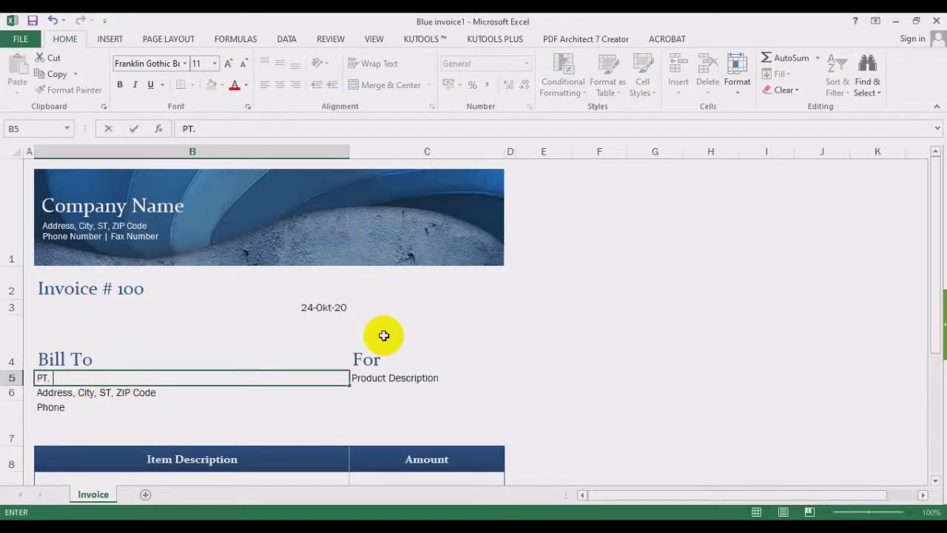
text(Adhip)
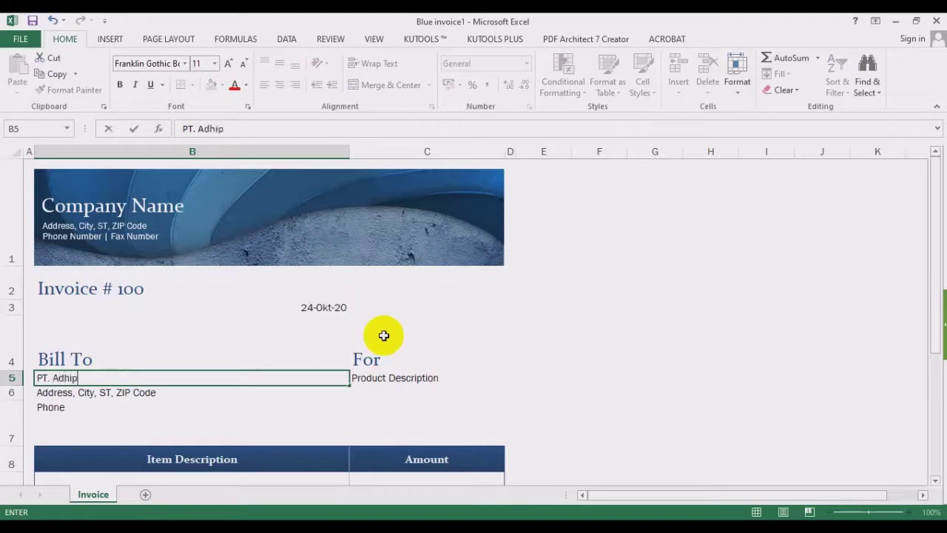
text(erkasa)
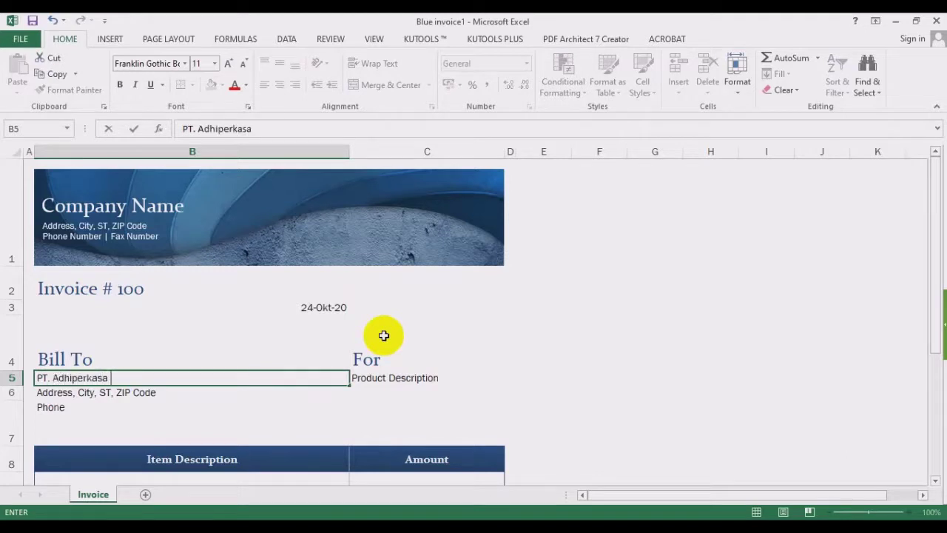
text( Inrajaya)
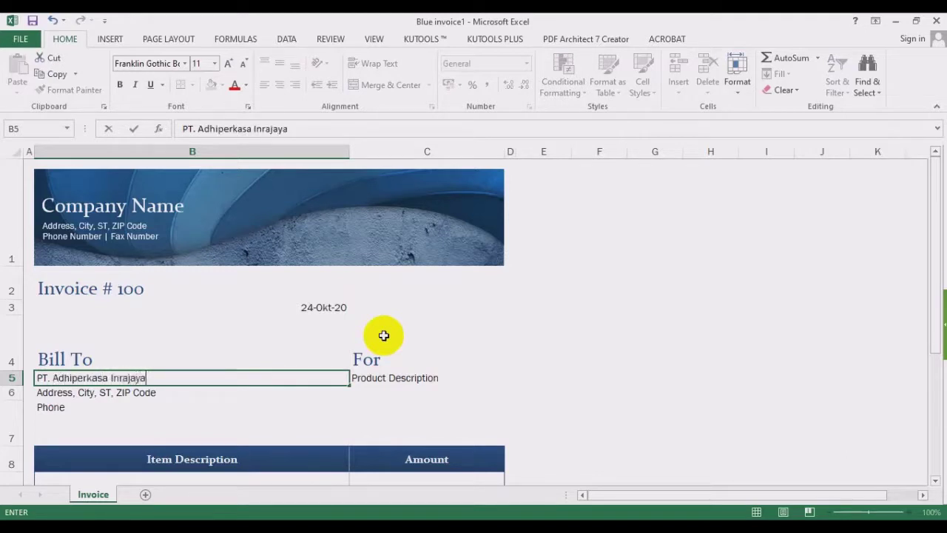
key(BackSpace)
key(BackSpace)
key(BackSpace)
key(BackSpace)
key(BackSpace)
key(BackSpace)
text(draja)
text(ya)
click(74, 393)
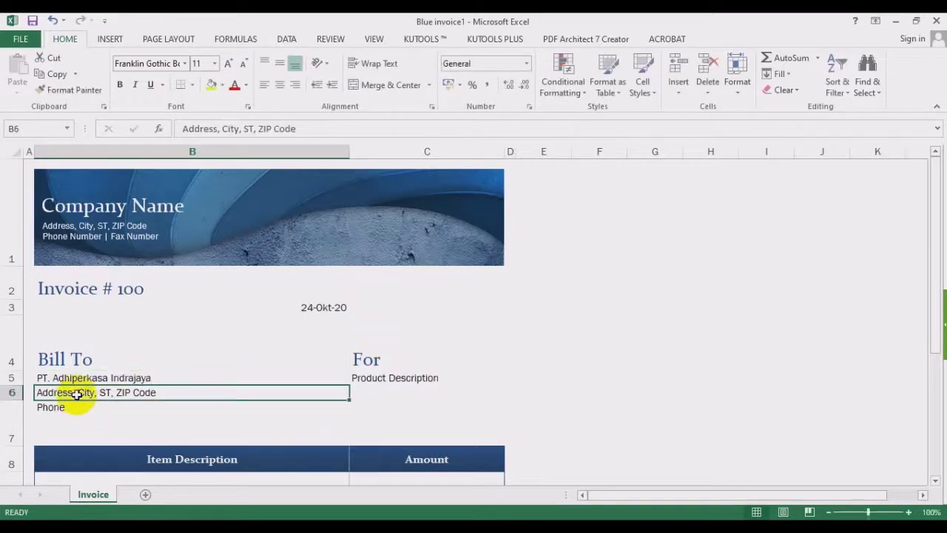
Step: Fill in the customer's street address with city in B6 and phone number in B7
click(57, 407)
click(66, 393)
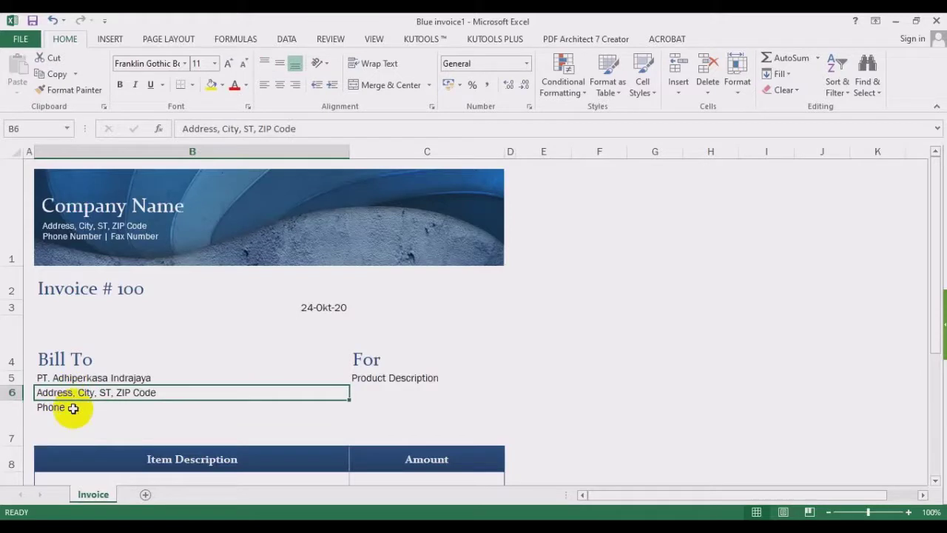
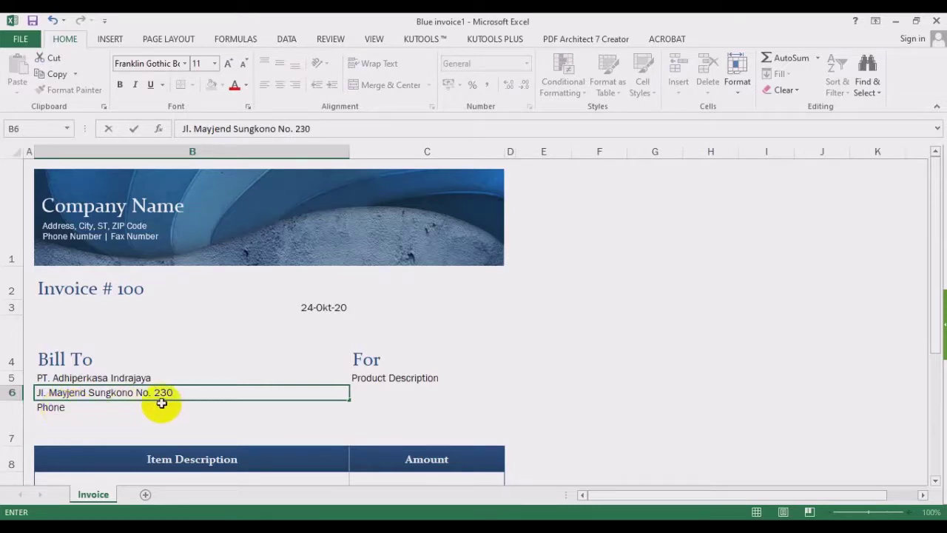
key(Return)
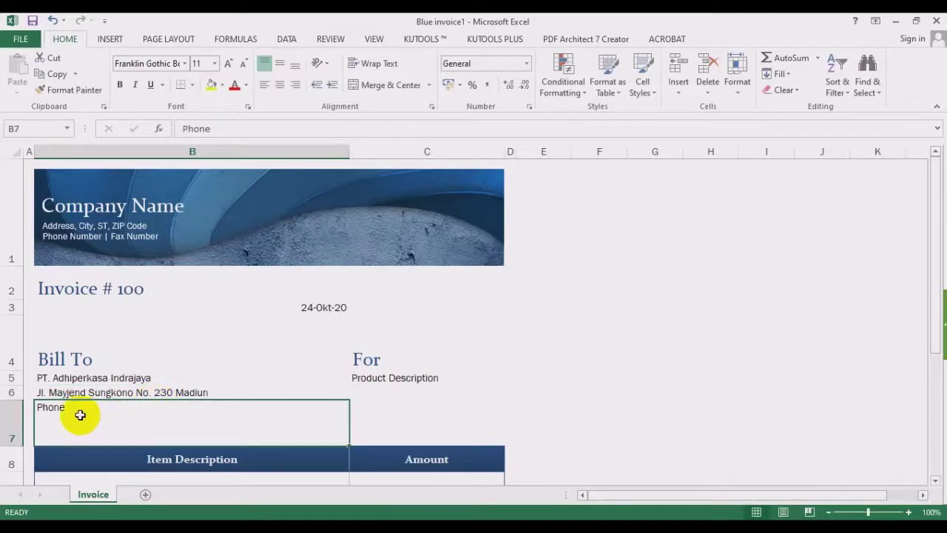
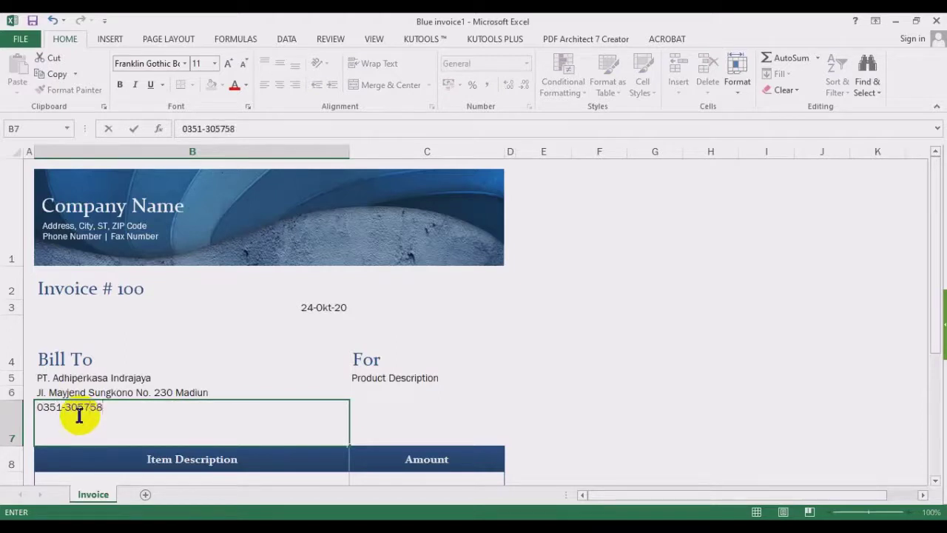
click(90, 207)
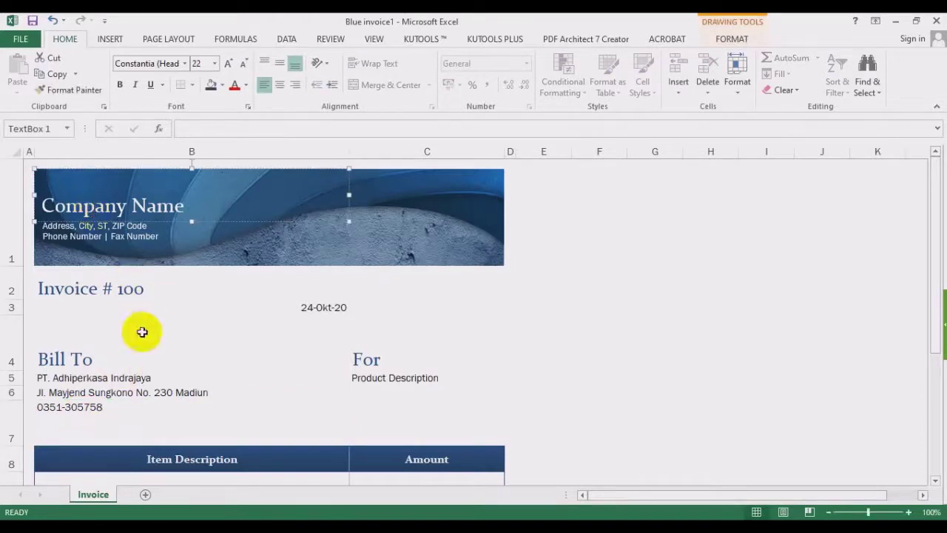
Step: Replace the Company Name heading in the banner with 'tungslup Corp.'
mouse_move(156, 206)
mouse_down()
mouse_move(184, 206)
mouse_move(75, 207)
mouse_up()
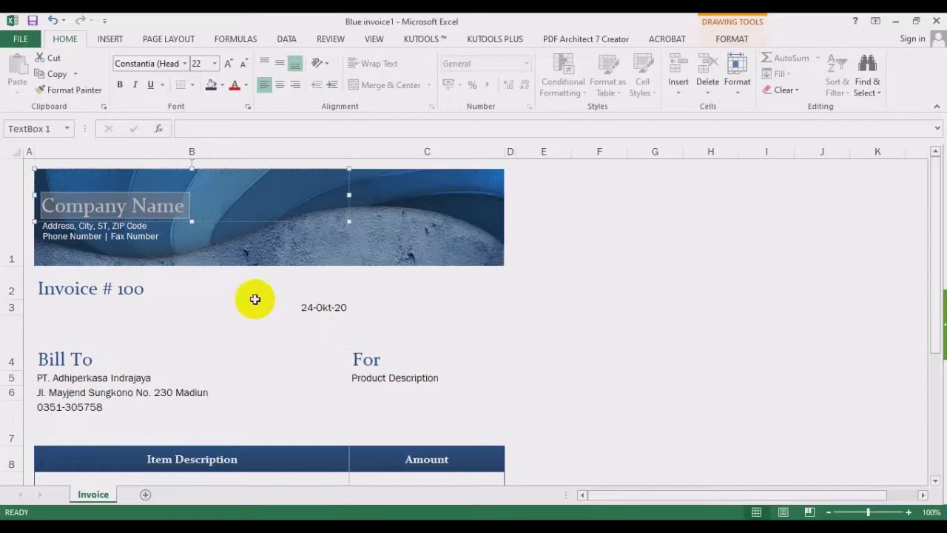
click(180, 339)
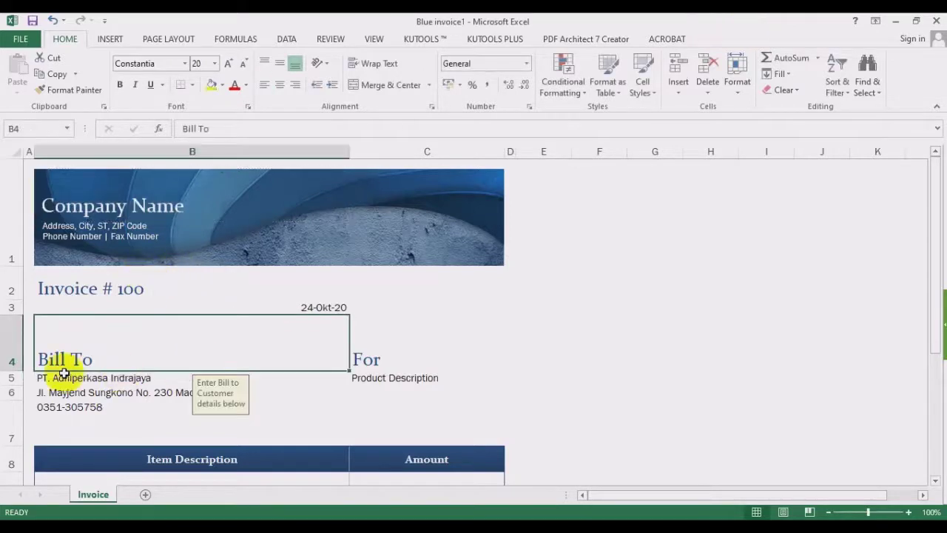
click(359, 353)
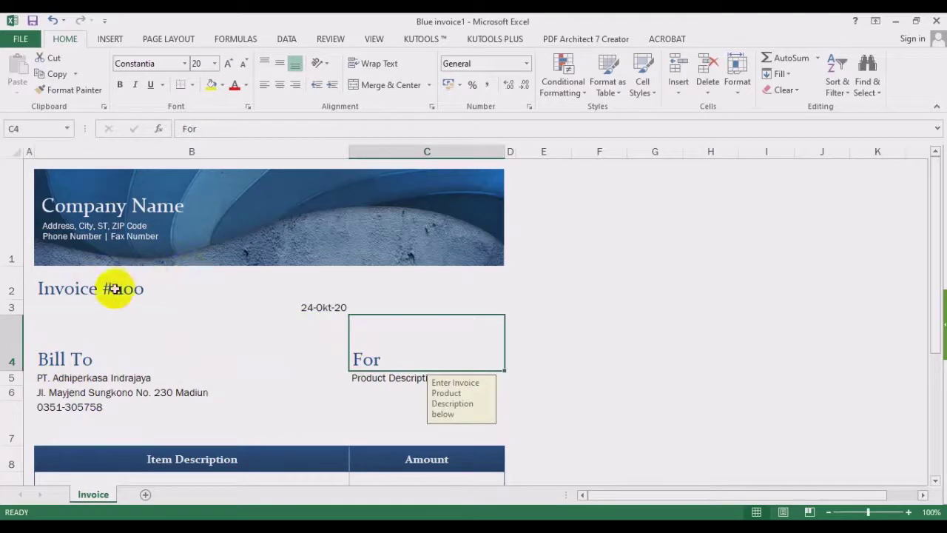
click(80, 208)
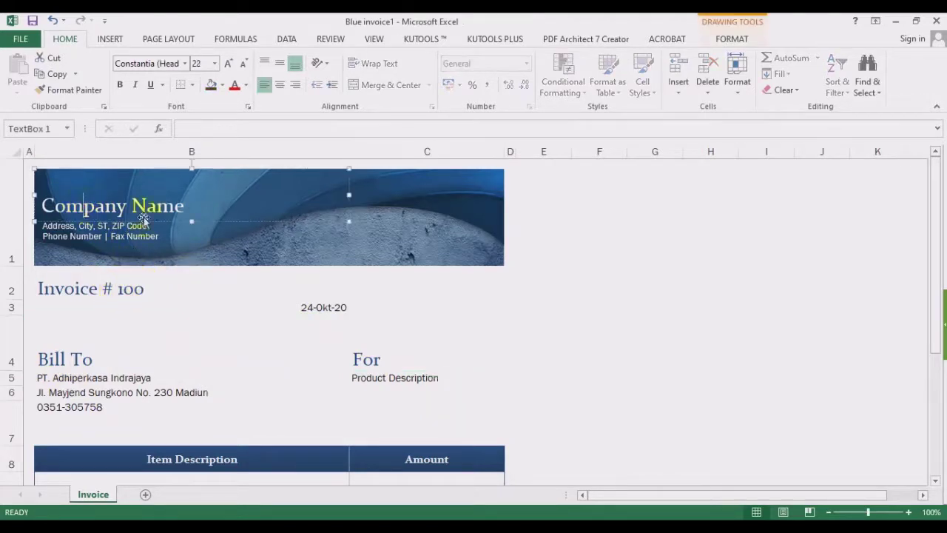
drag(195, 212, 68, 216)
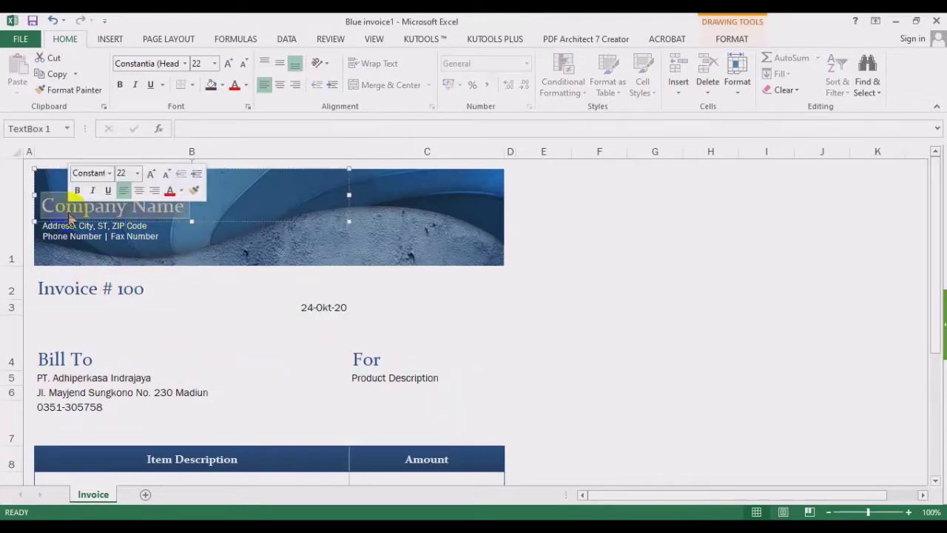
text(PT.)
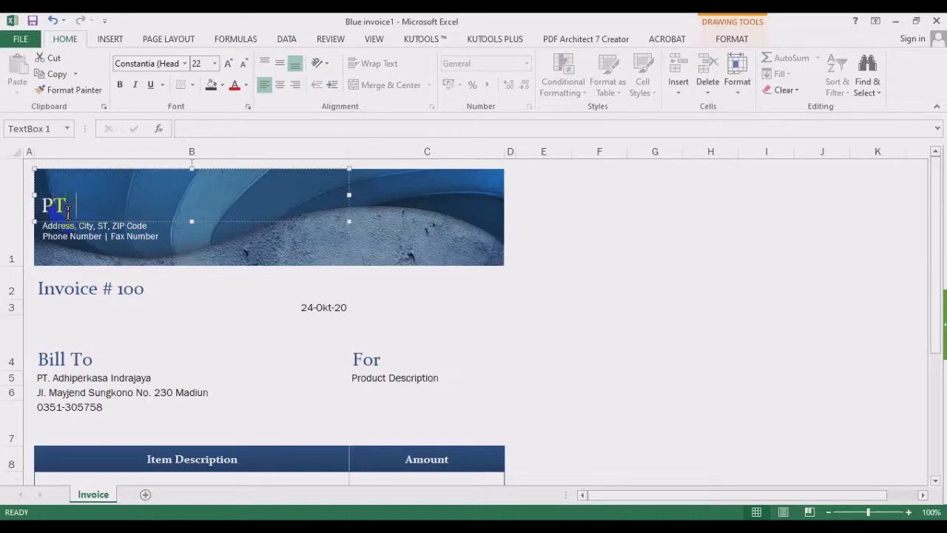
text(u)
key(BackSpace)
key(BackSpace)
key(BackSpace)
key(BackSpace)
key(BackSpace)
text(cur)
key(BackSpace)
key(BackSpace)
key(BackSpace)
text(turgslup)
text( XCo)
key(BackSpace)
key(BackSpace)
key(BackSpace)
text(Cor)
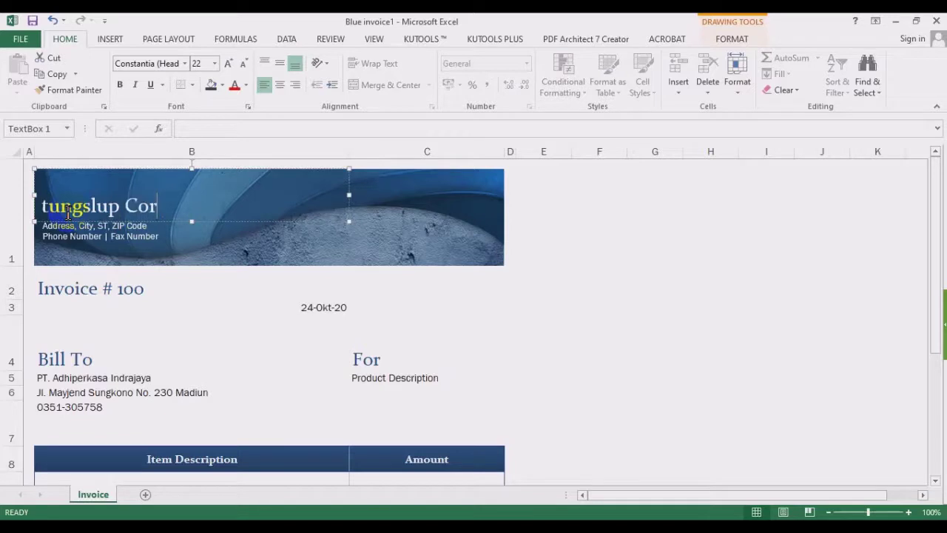
text(p.)
click(66, 211)
key(BackSpace)
text(n)
Step: Overwrite the banner's address and phone/fax placeholder lines with the seller's address and phone
click(124, 226)
drag(150, 225, 40, 226)
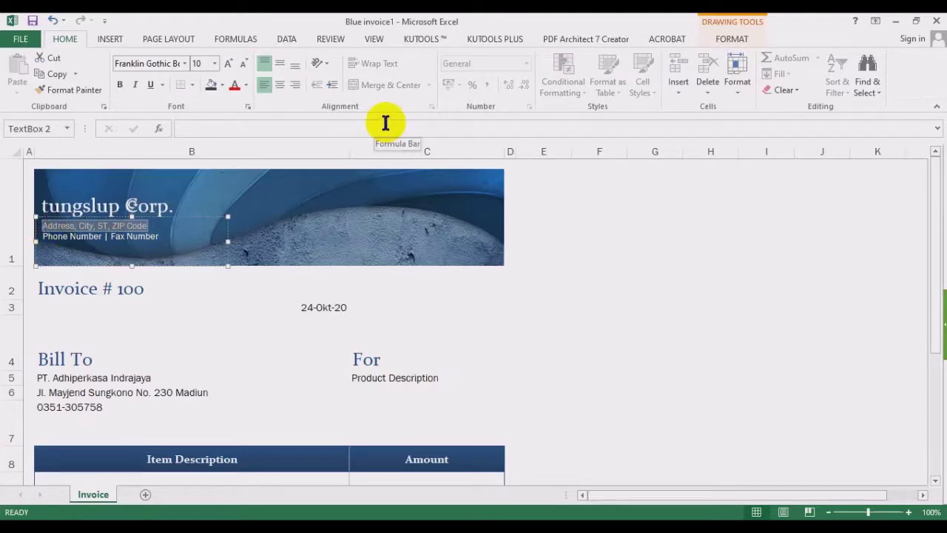
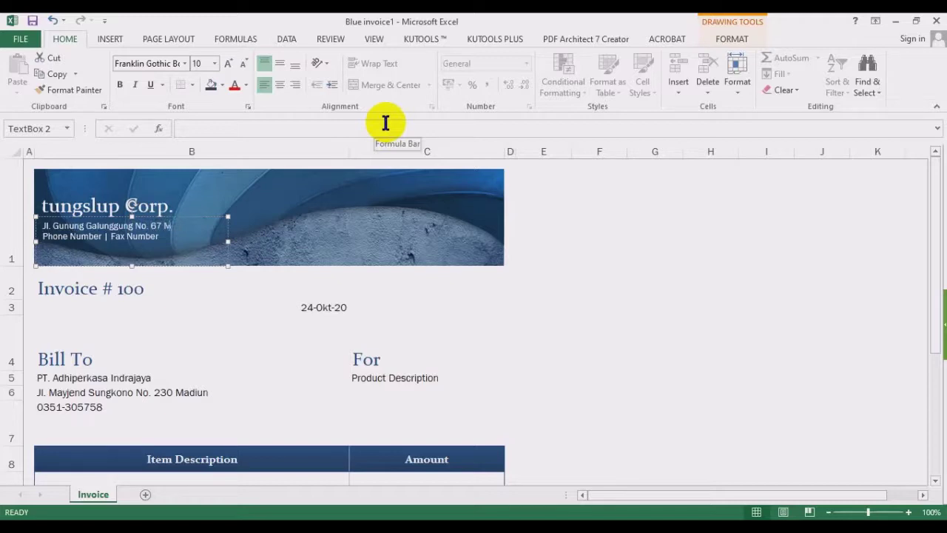
click(158, 236)
drag(158, 237, 41, 237)
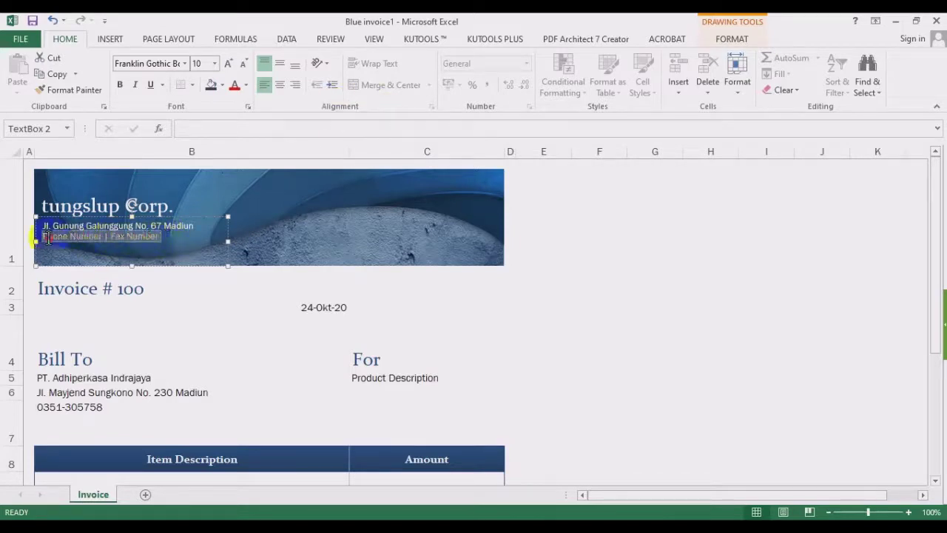
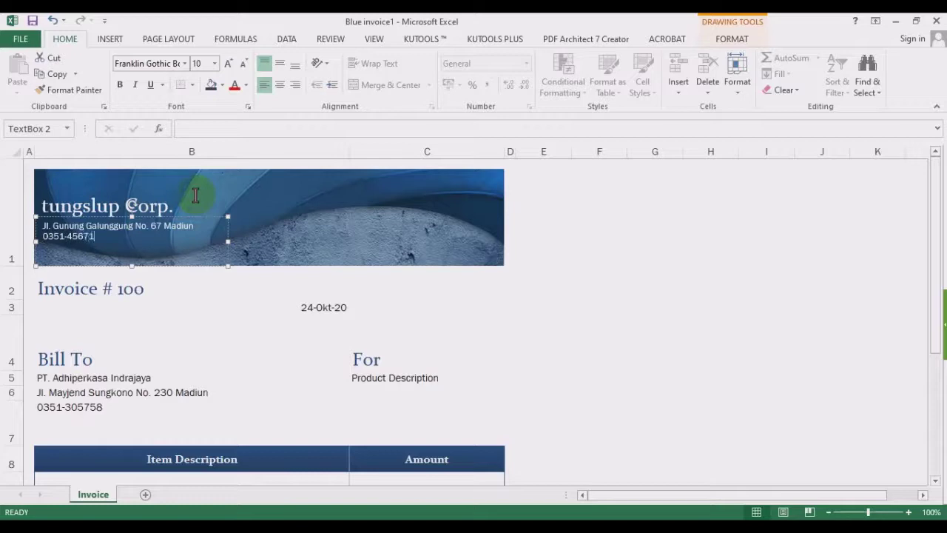
Step: Change the B2 heading from 'Invoice # 100' to 'No. Invoice : 100'
click(116, 290)
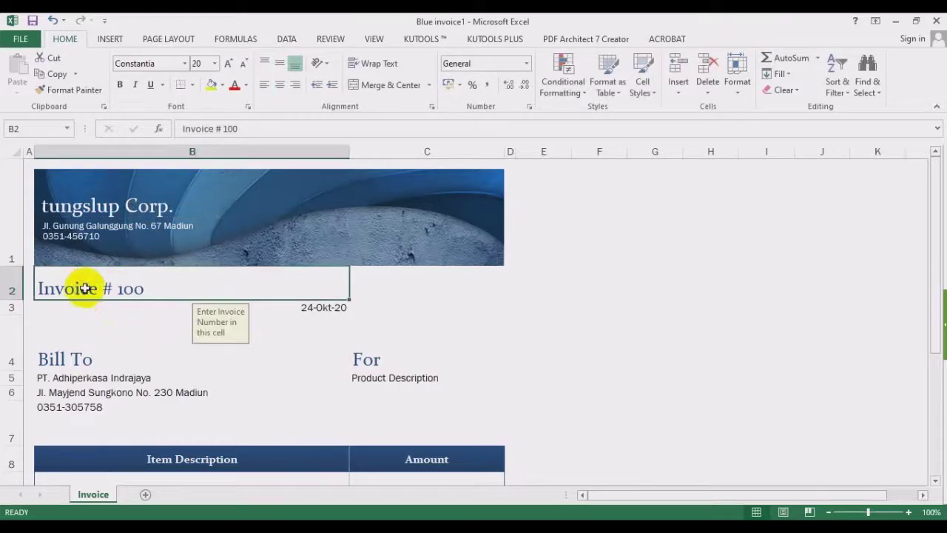
double_click(201, 128)
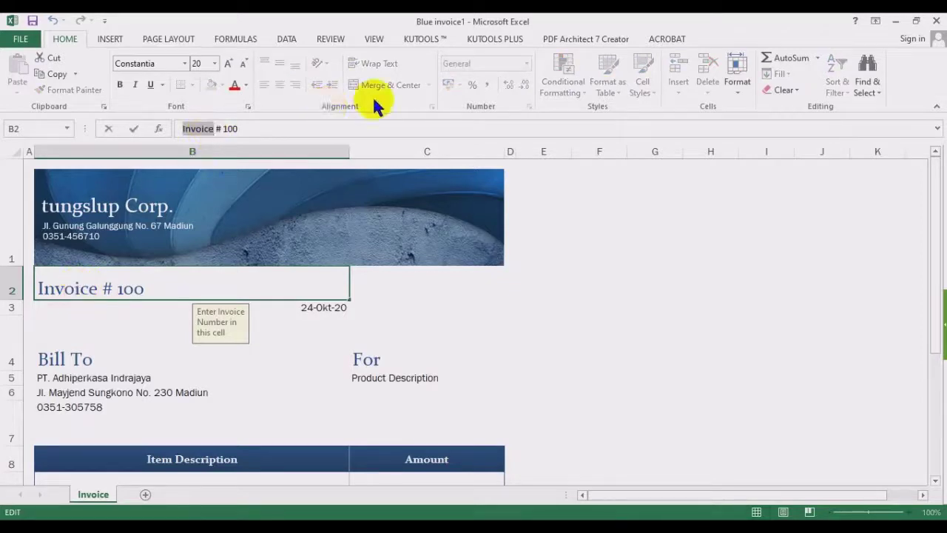
key(End)
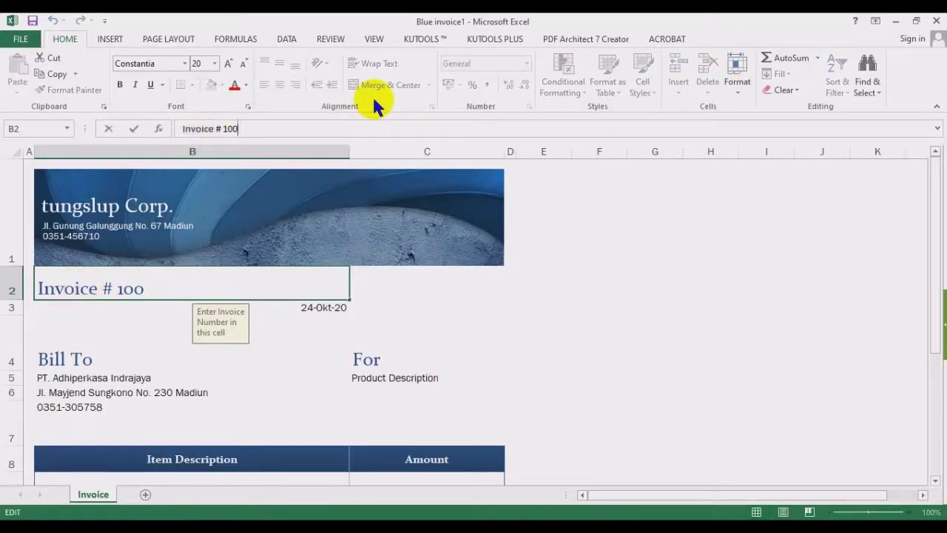
click(591, 306)
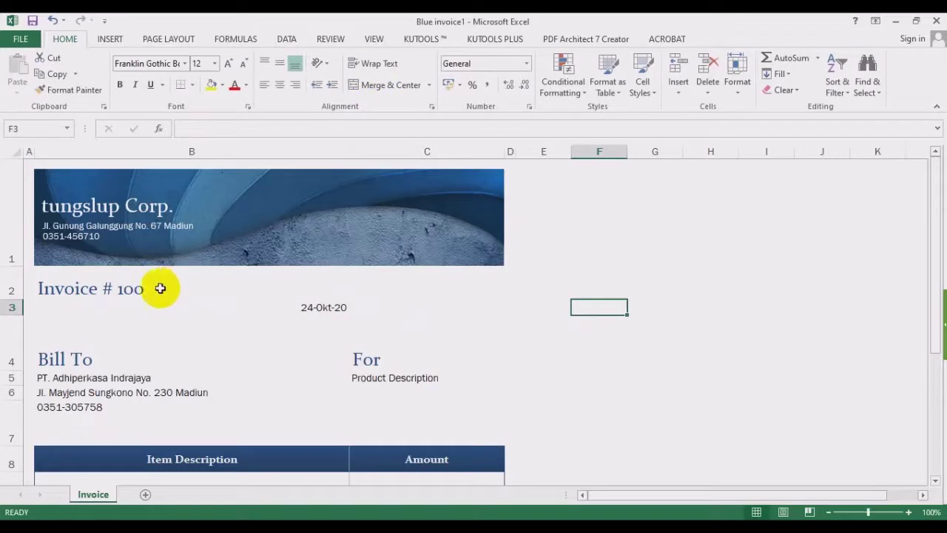
click(97, 291)
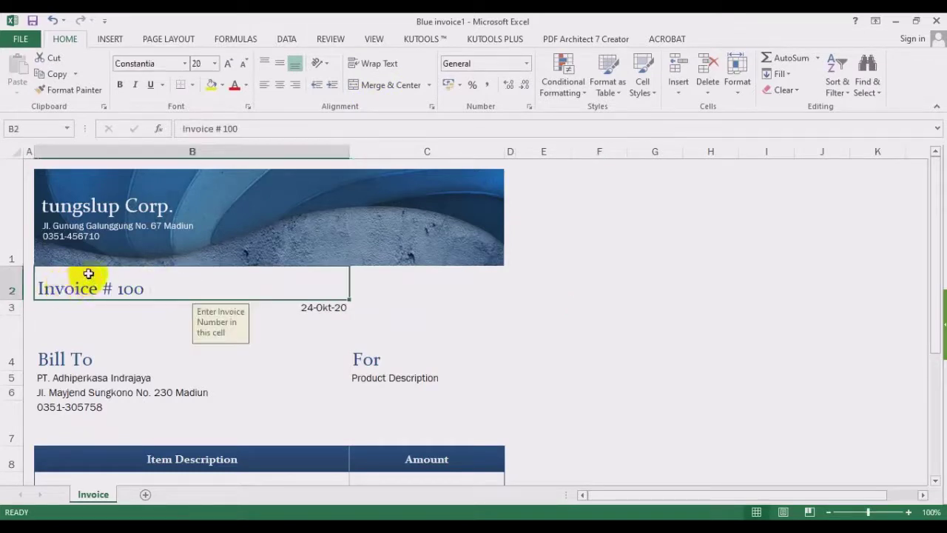
scroll(325, 231, down, 4)
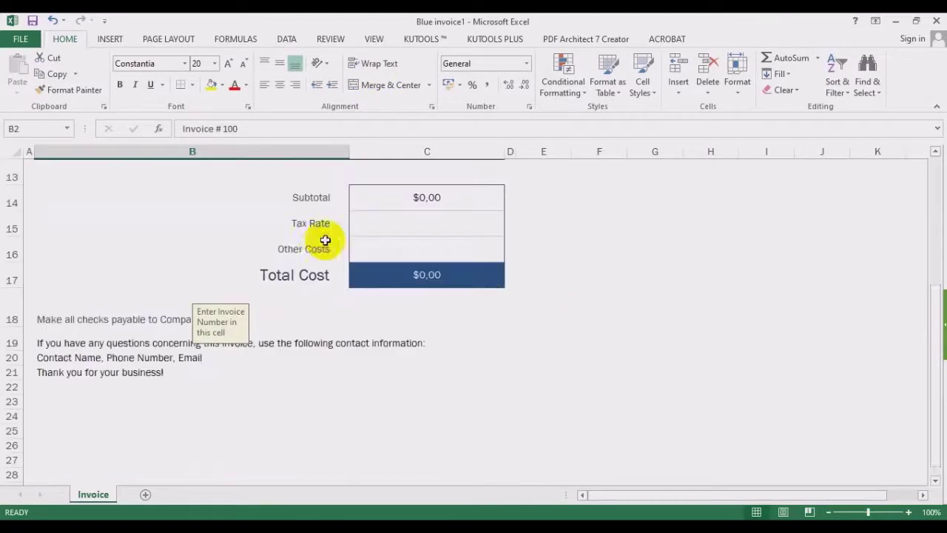
scroll(314, 247, up, 4)
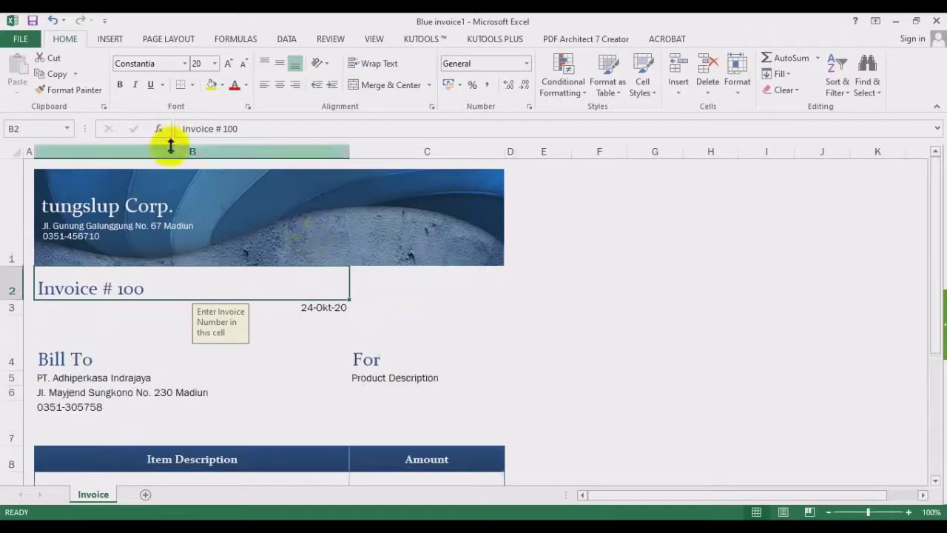
drag(250, 129, 165, 129)
text(No)
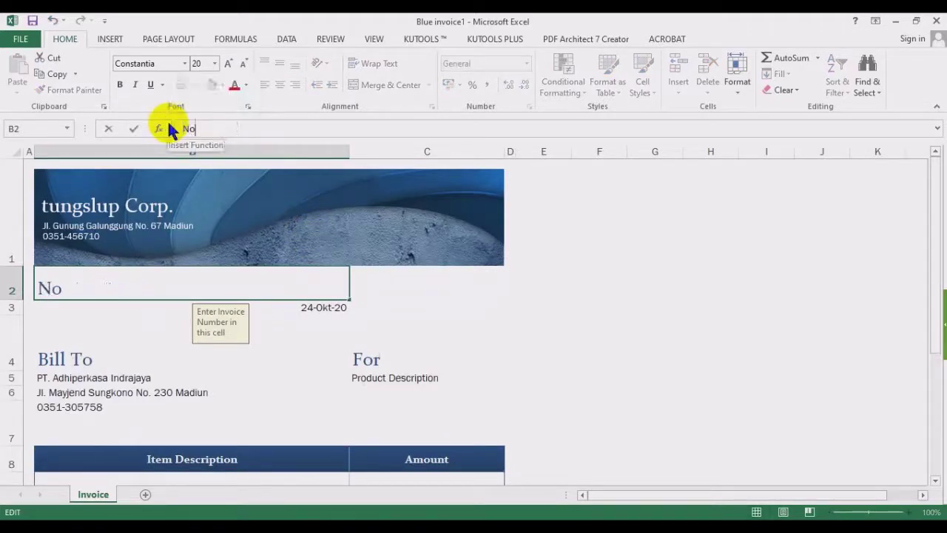
text(. Invoic)
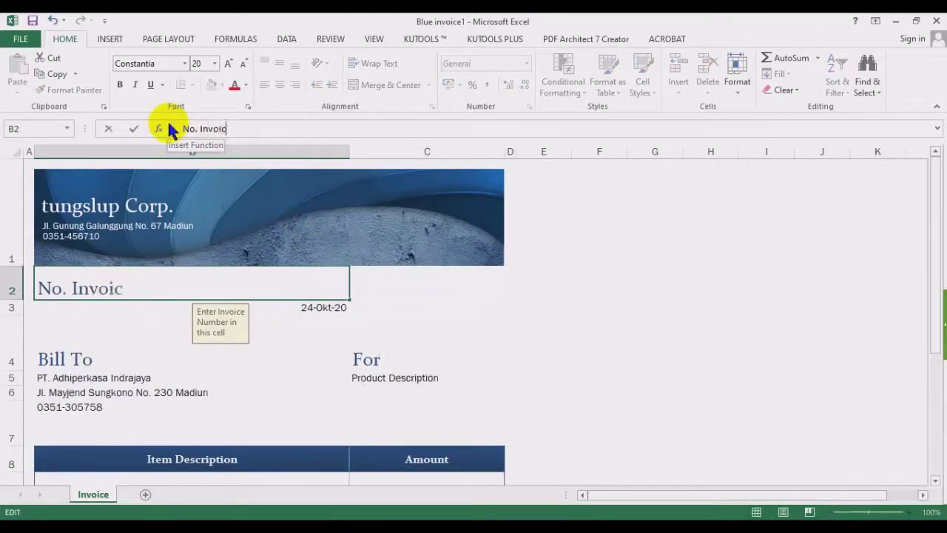
text(e : )
text(100)
key(Return)
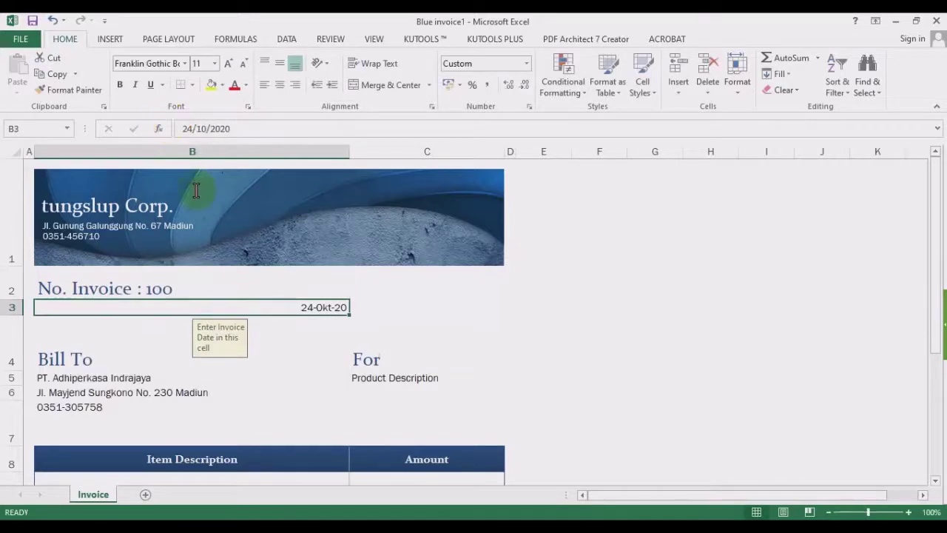
click(70, 360)
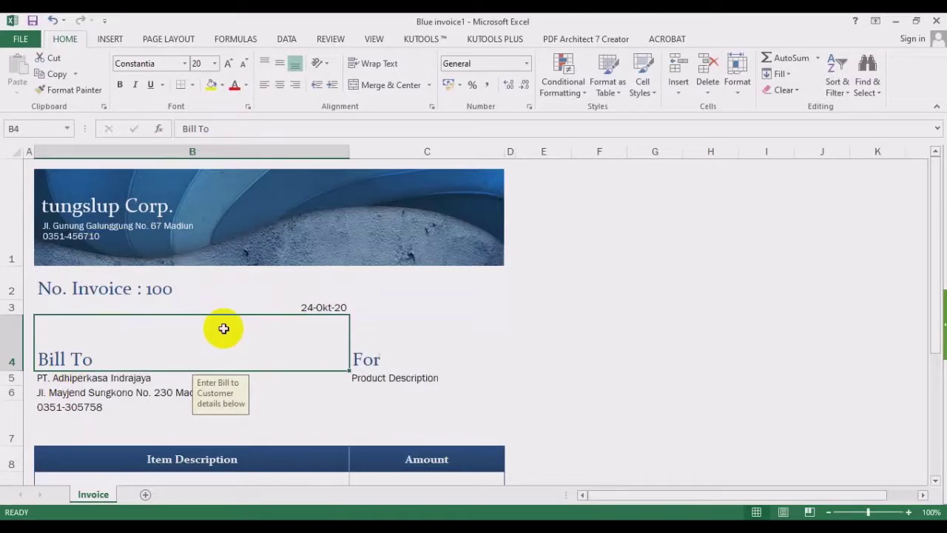
Step: Type 'Kepada' in B4, 'Deskripsi' in C4 and 'Pemesanan batu bata' in C5
text(Kepada)
key(Return)
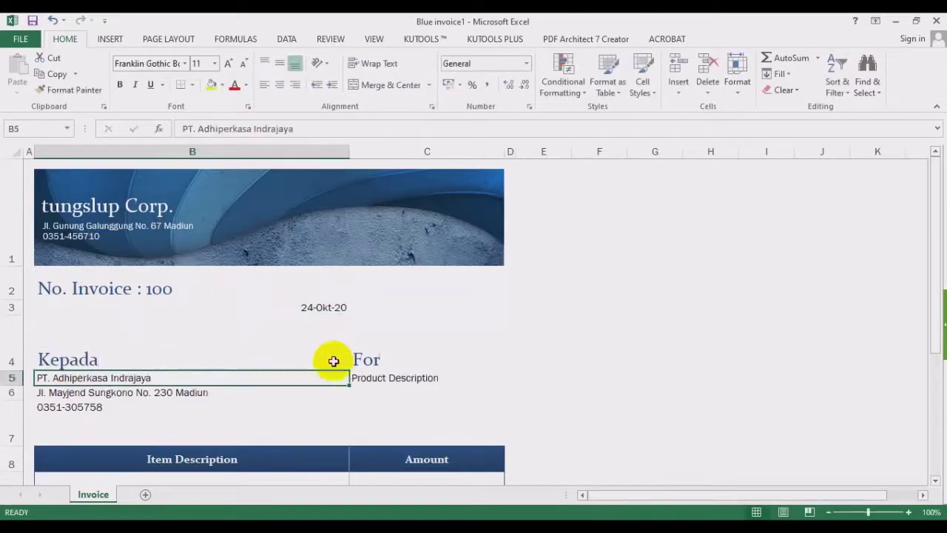
click(379, 359)
text(Keper)
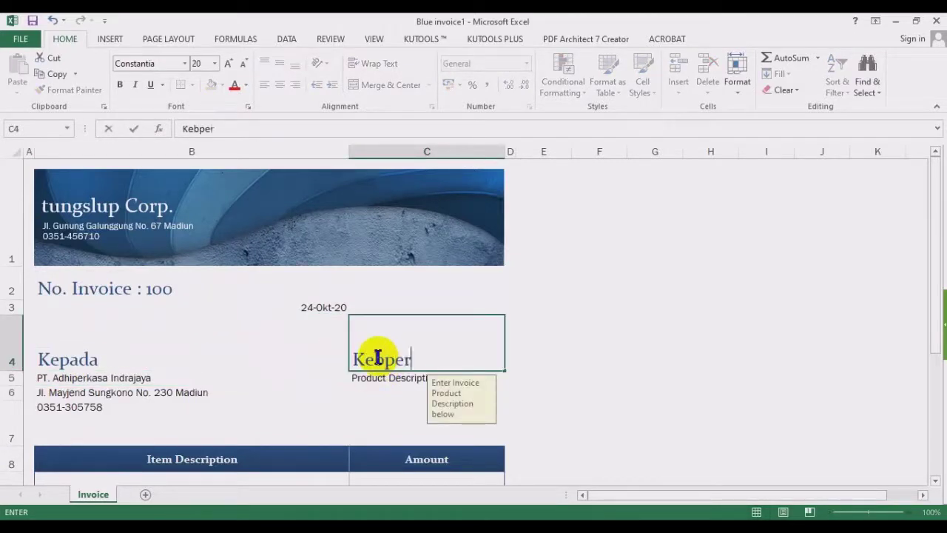
key(BackSpace)
key(BackSpace)
key(BackSpace)
text(b)
key(BackSpace)
text(p)
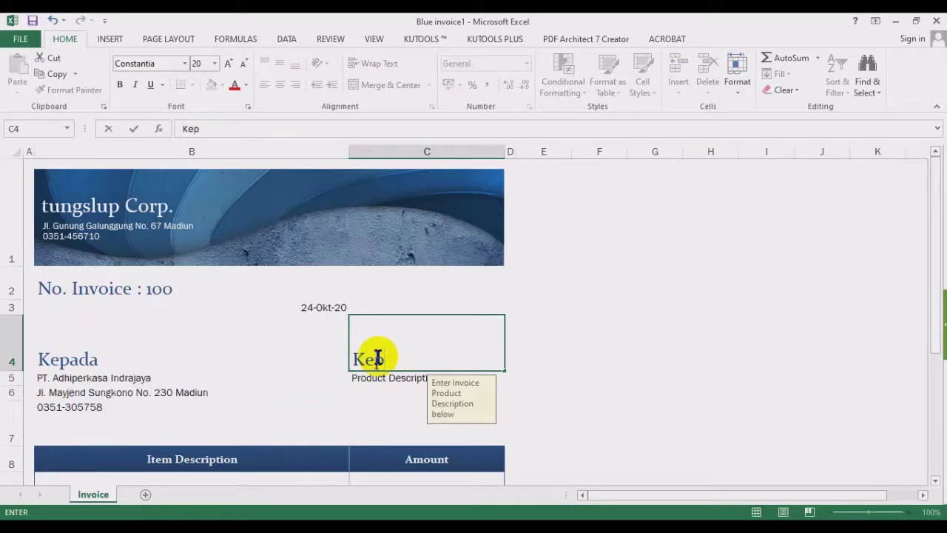
key(BackSpace)
key(BackSpace)
key(BackSpace)
text(De)
text(sk)
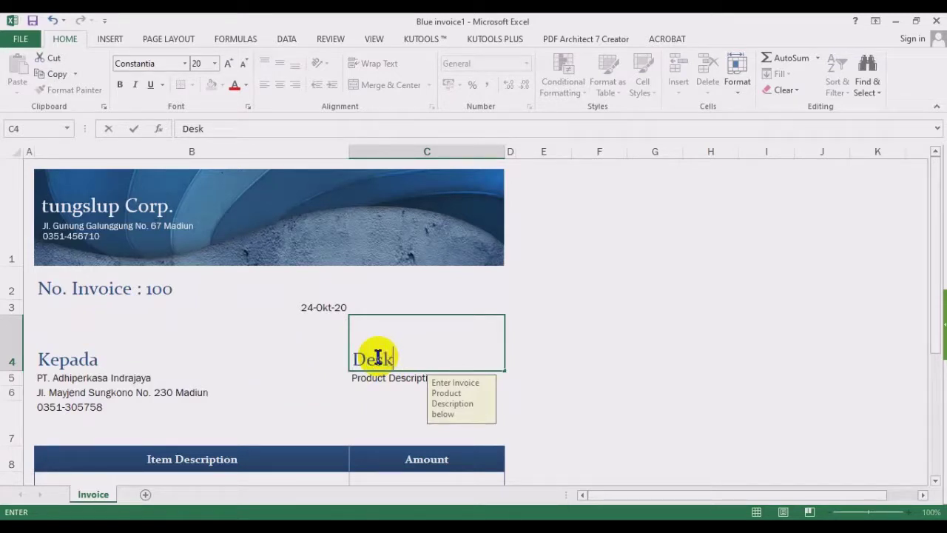
text(ripsi)
key(Return)
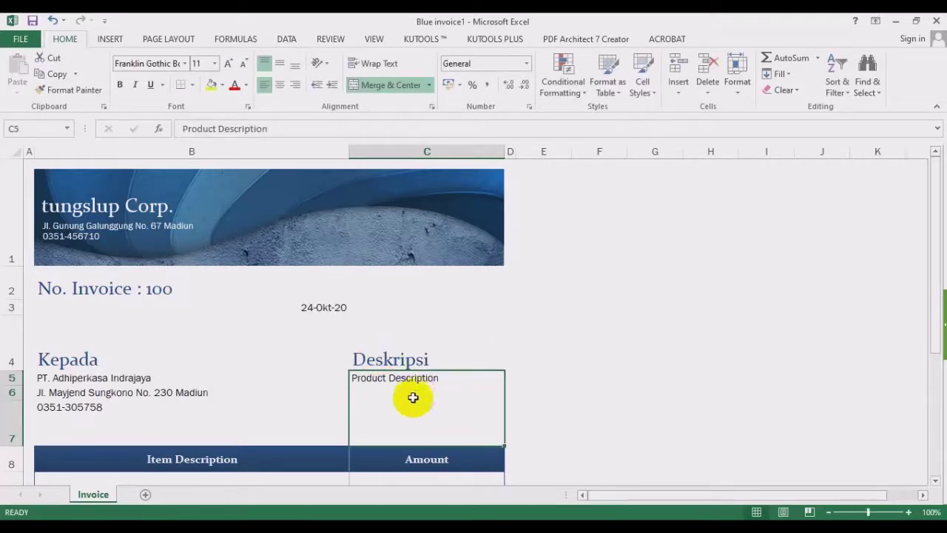
text(Peme)
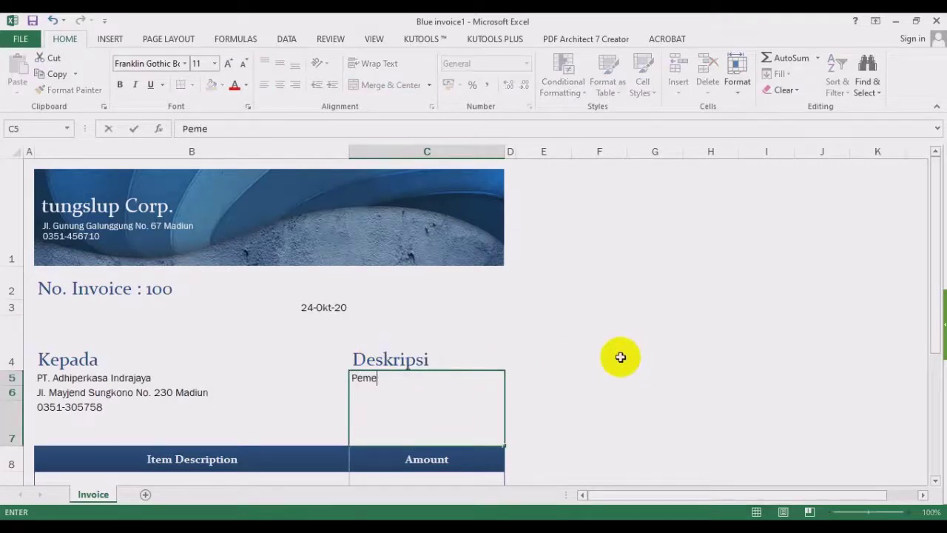
text(sanan)
text( ba)
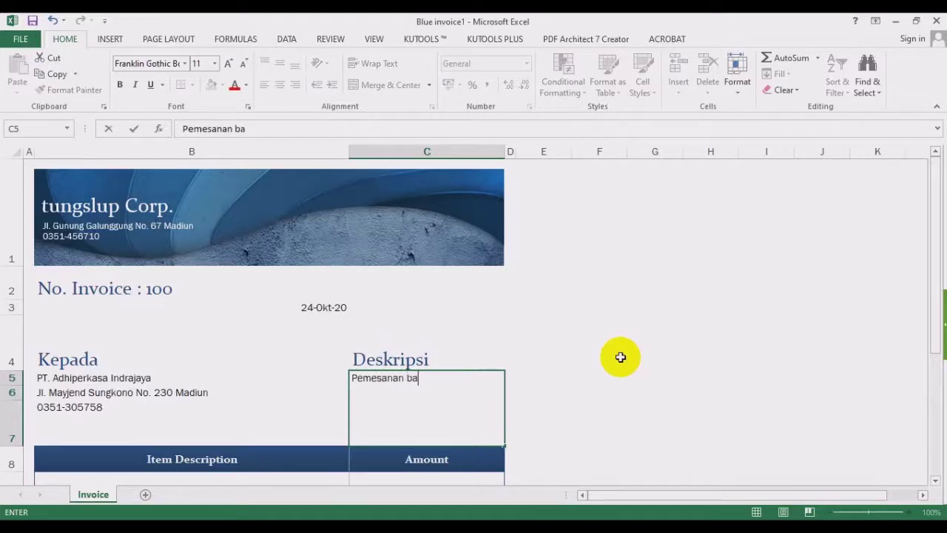
text(tu bata)
key(Return)
Step: Rename the item table's Item Description and Amount headers to 'Keterangan' and 'Nilai'
scroll(398, 440, down, 2)
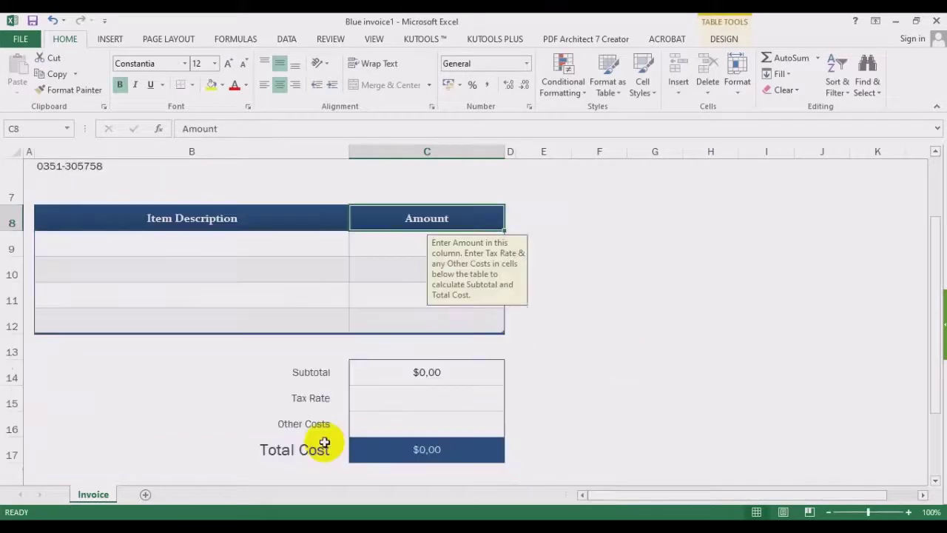
click(235, 224)
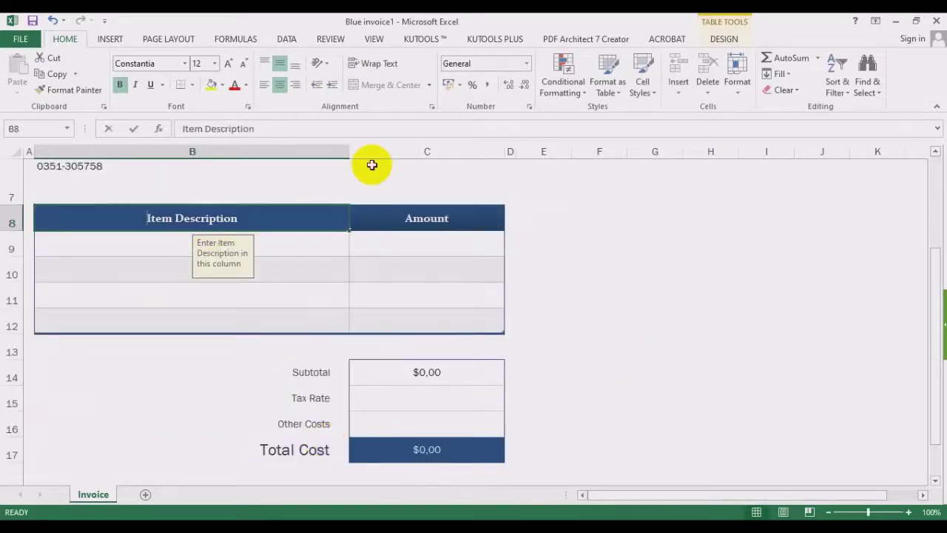
text(kter)
key(BackSpace)
key(BackSpace)
key(BackSpace)
key(BackSpace)
text(Keteranga)
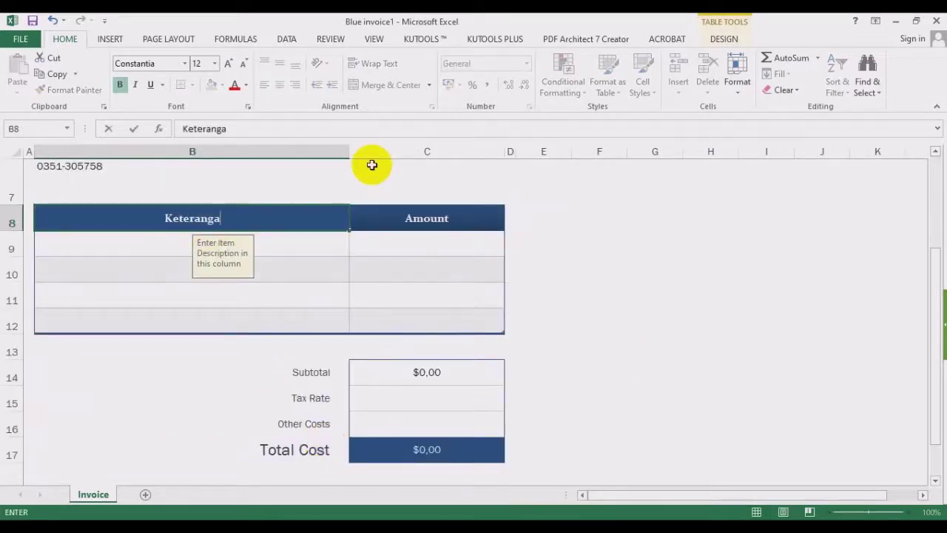
text(n)
key(Return)
click(436, 221)
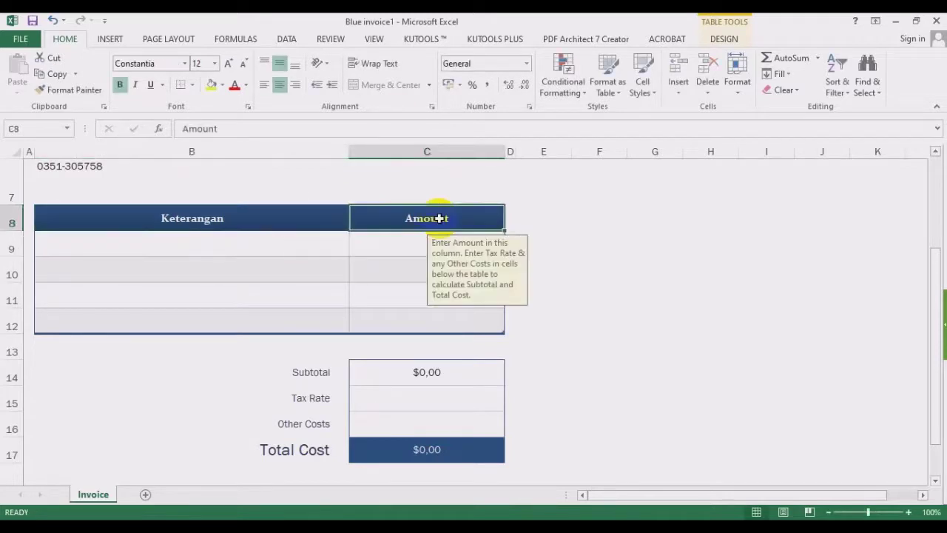
text(Nilai)
key(Return)
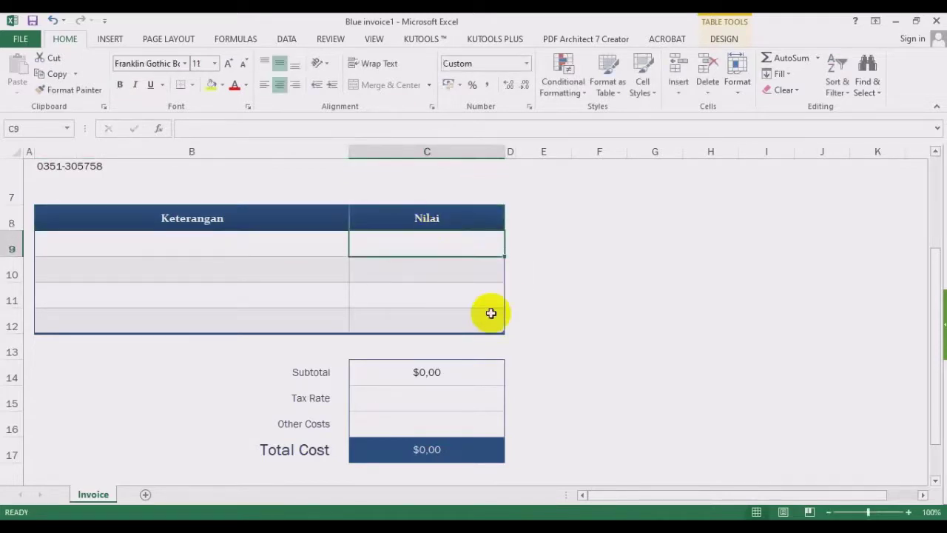
Step: Relabel Other Costs as 'Biaya Lain' in B16 and Total Cost as 'Total Biaya' in B17
click(313, 396)
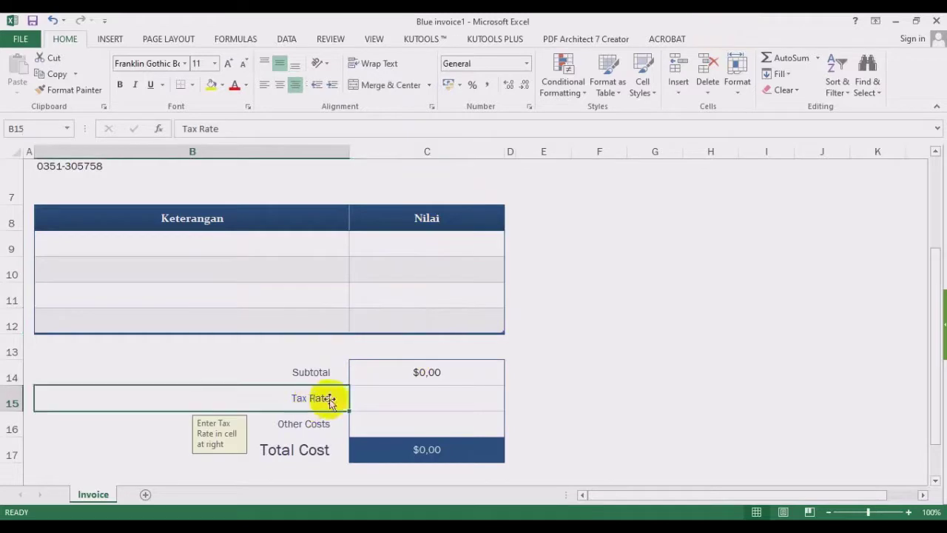
click(405, 395)
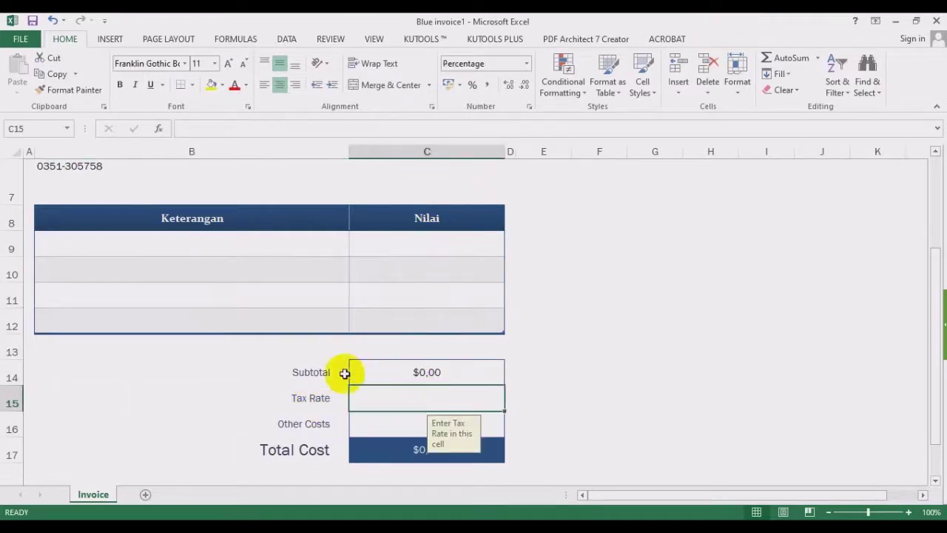
click(309, 433)
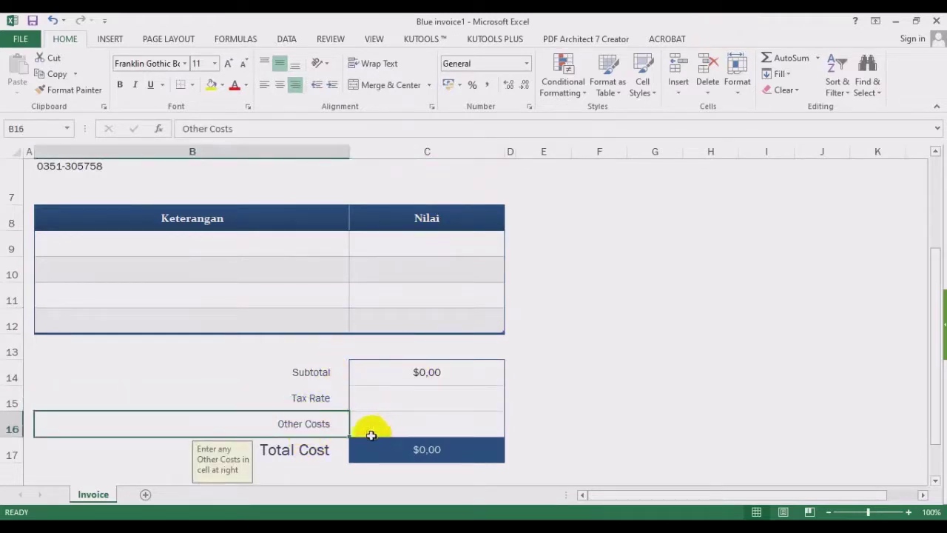
click(400, 423)
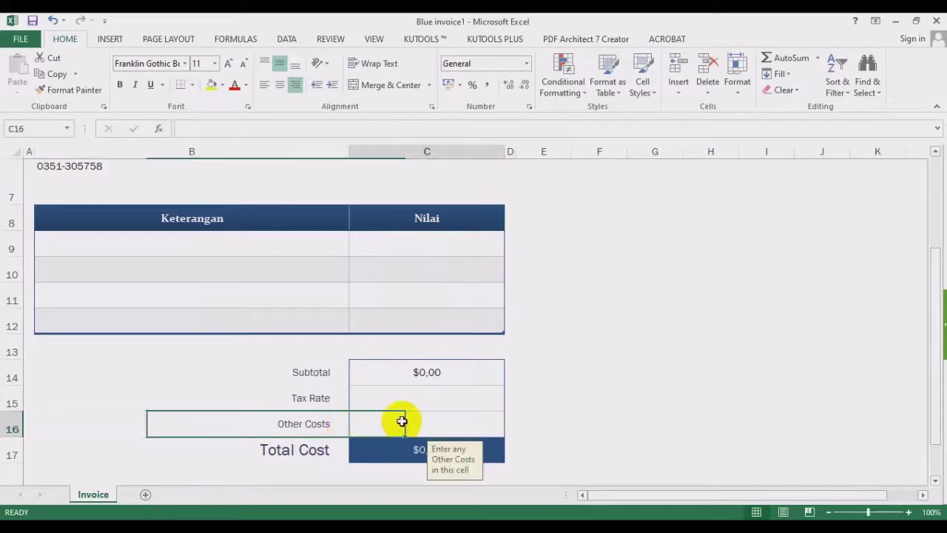
click(313, 427)
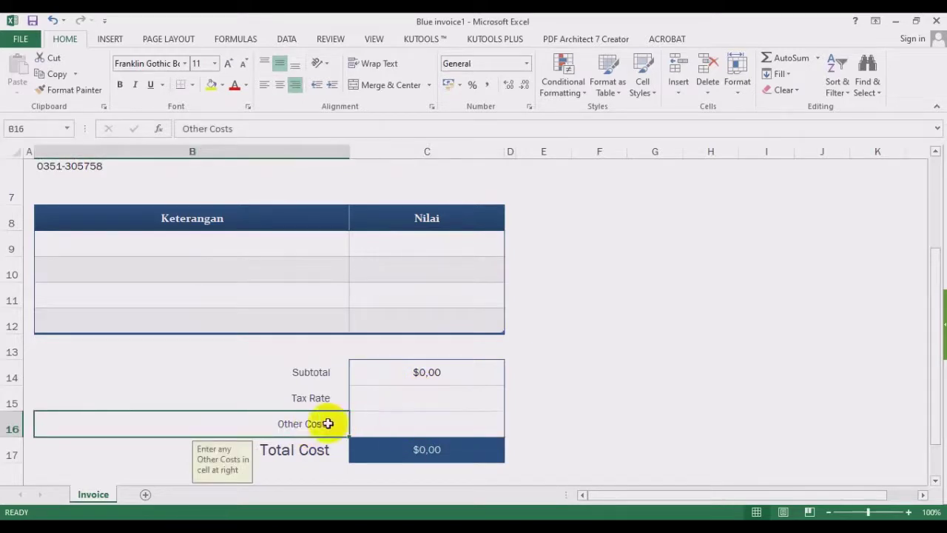
text(Biaya lai)
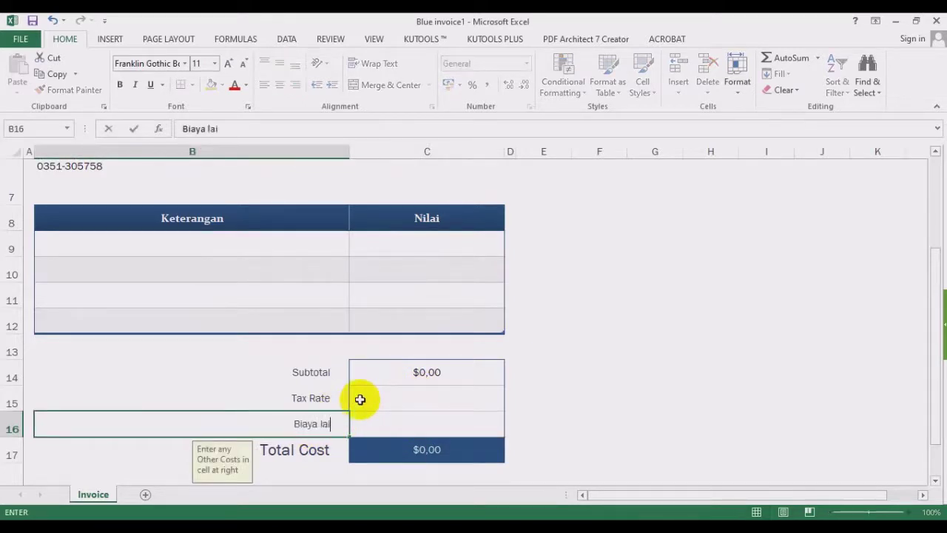
text(n)
key(BackSpace)
key(BackSpace)
key(BackSpace)
key(BackSpace)
text(Lain)
key(Return)
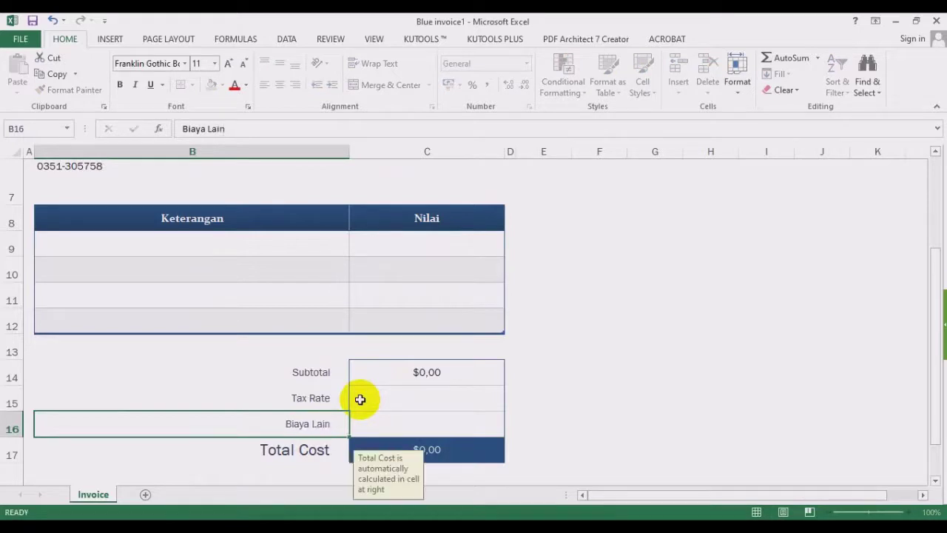
text(To)
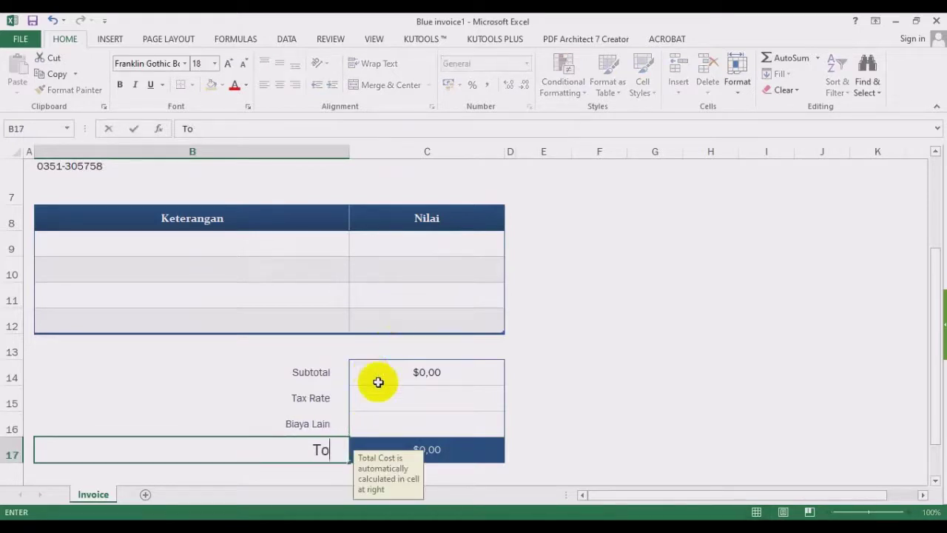
text(tal Biaya)
key(Return)
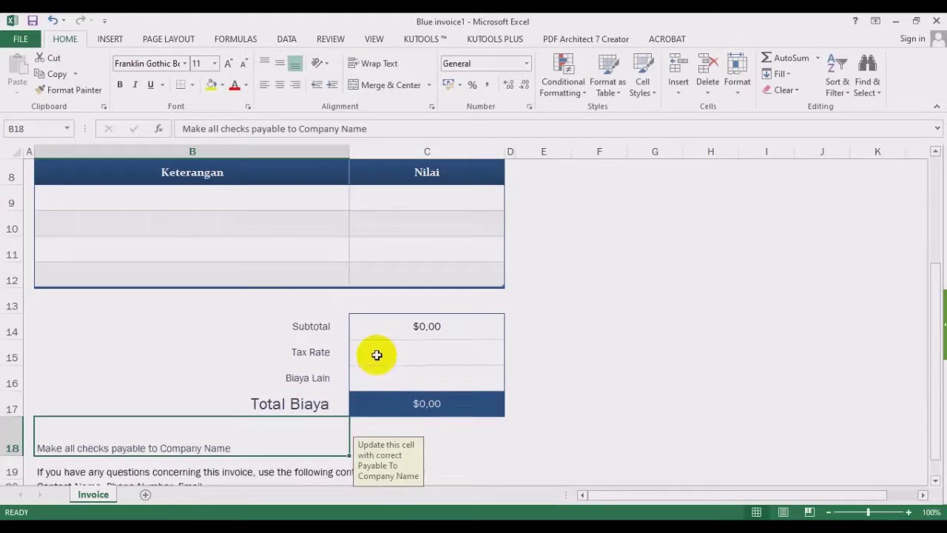
click(655, 325)
scroll(515, 365, down, 3)
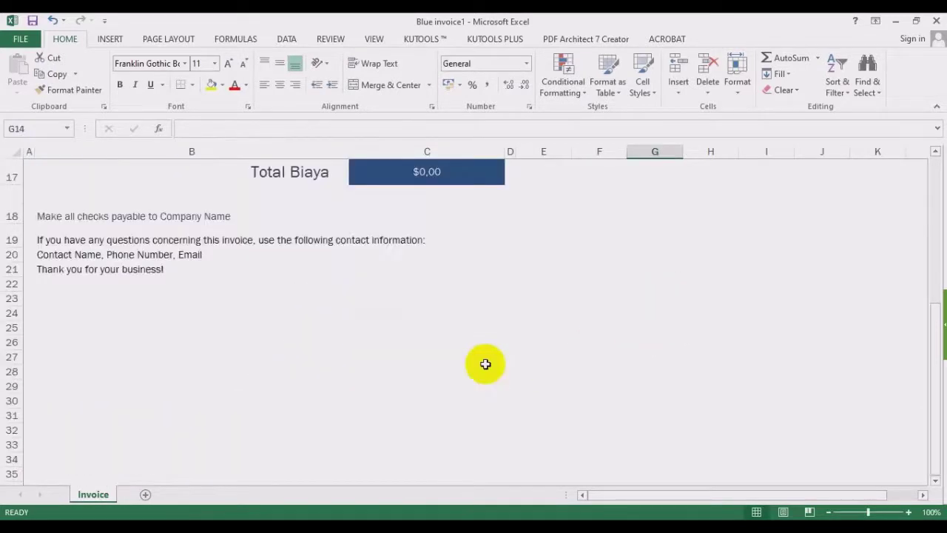
scroll(240, 281, up, 1)
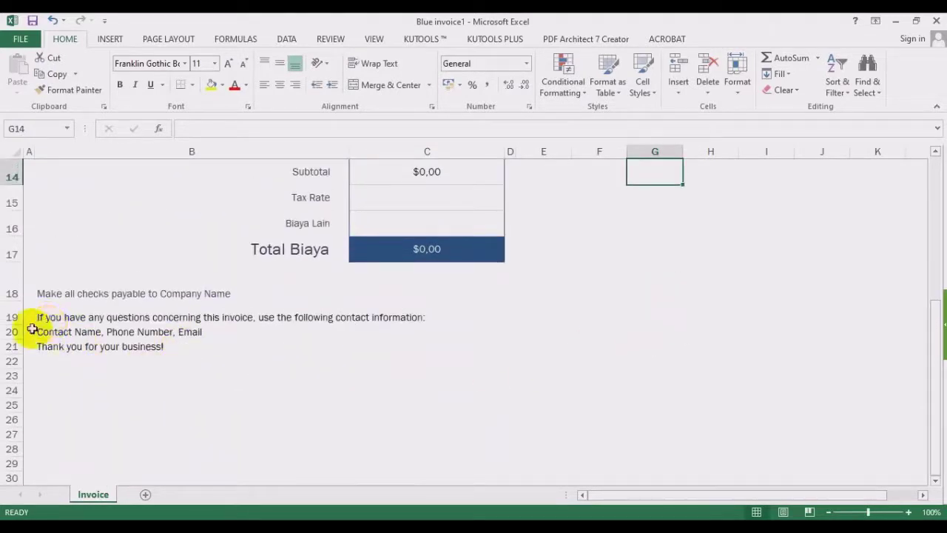
click(59, 294)
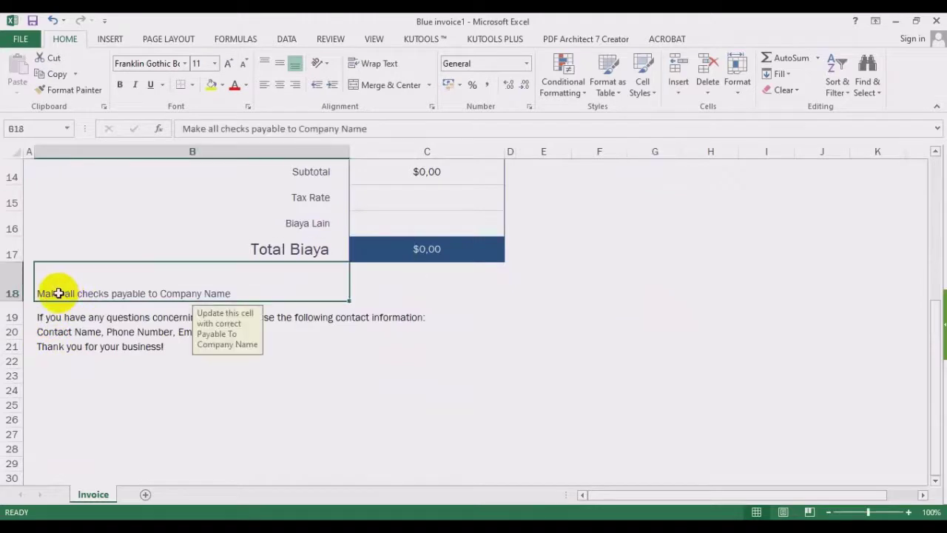
scroll(110, 258, up, 4)
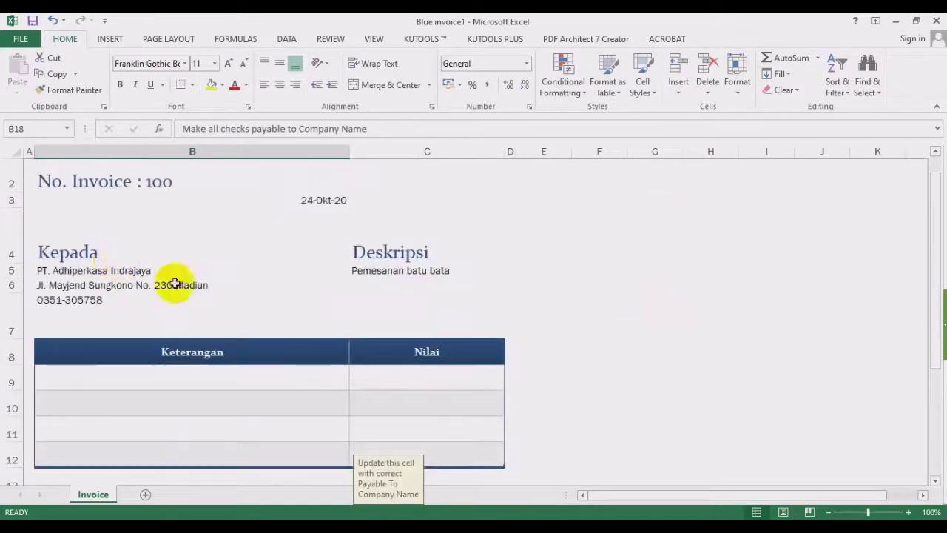
scroll(282, 278, up, 1)
click(237, 306)
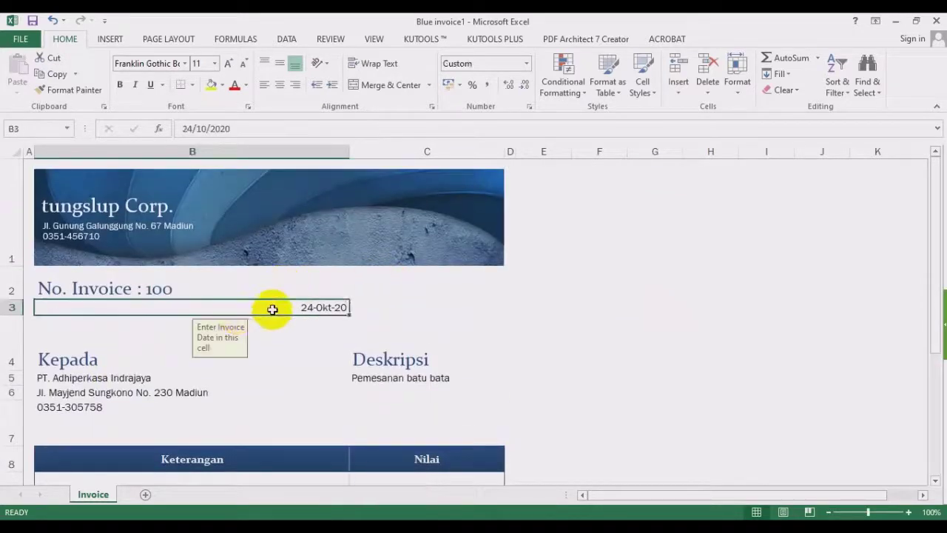
click(533, 289)
scroll(162, 333, down, 2)
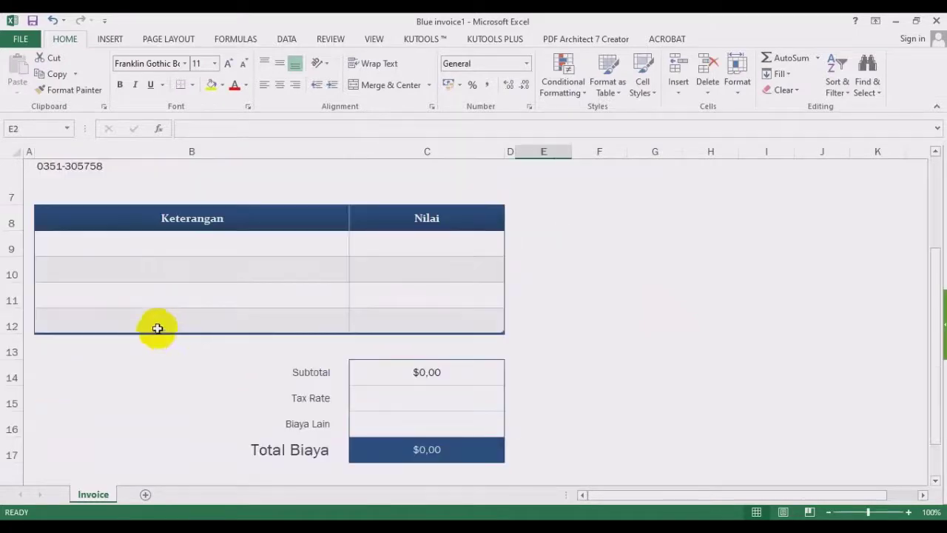
click(145, 241)
scroll(480, 231, up, 2)
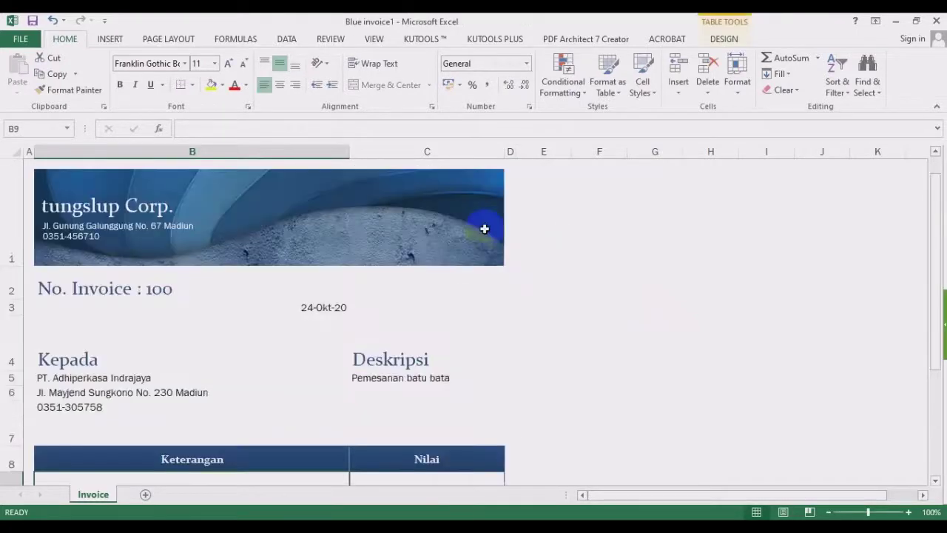
scroll(479, 230, down, 1)
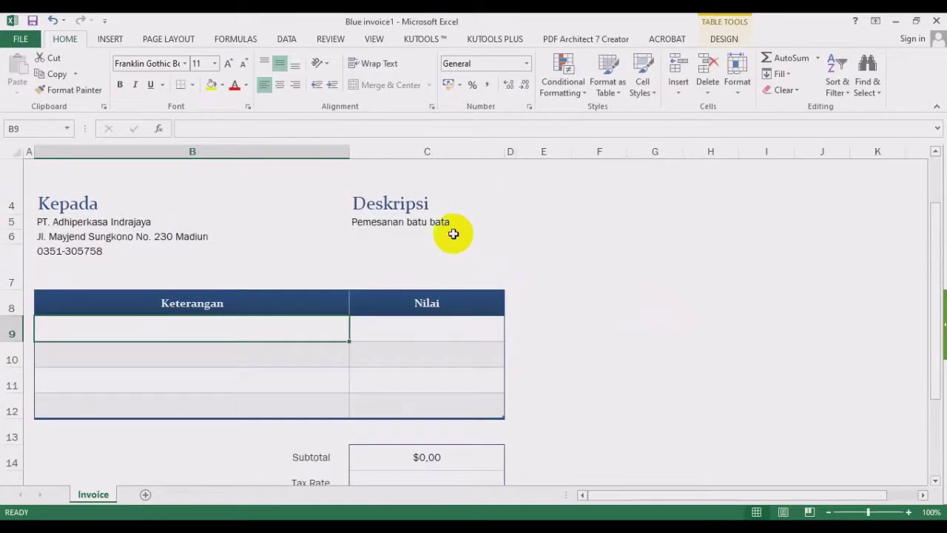
Step: Enter the item description 'Periode 1 - 30 September 2020' in B9
text(Periode )
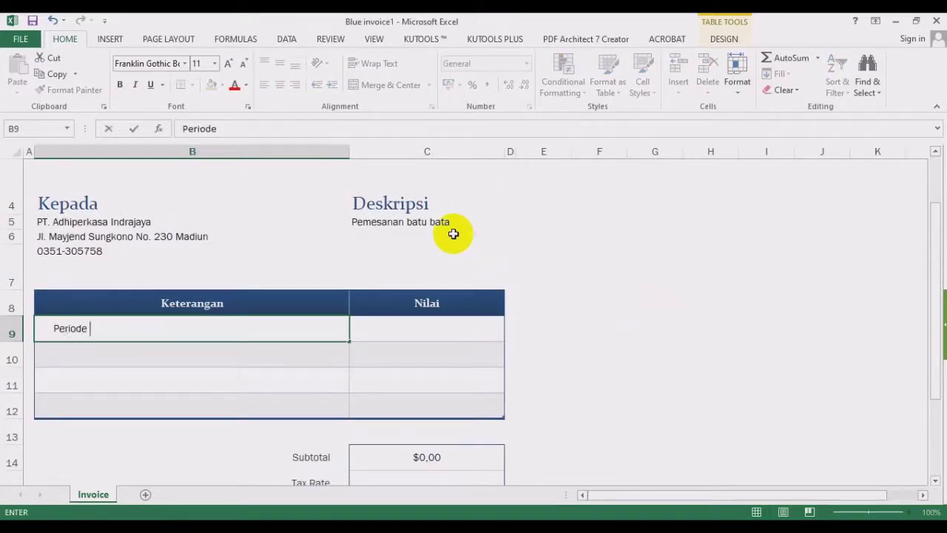
text(1 )
text(Sep)
key(BackSpace)
text(em)
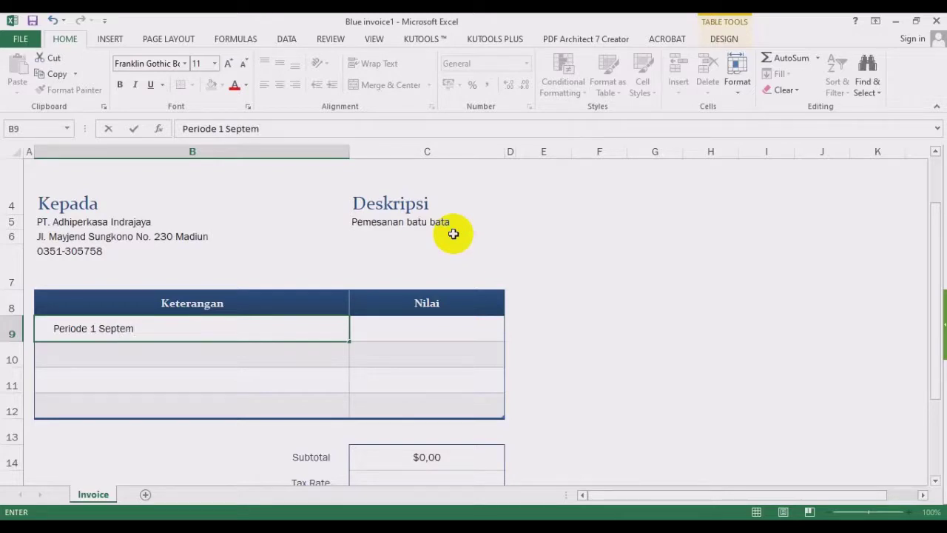
key(BackSpace)
key(BackSpace)
key(BackSpace)
key(BackSpace)
key(BackSpace)
key(BackSpace)
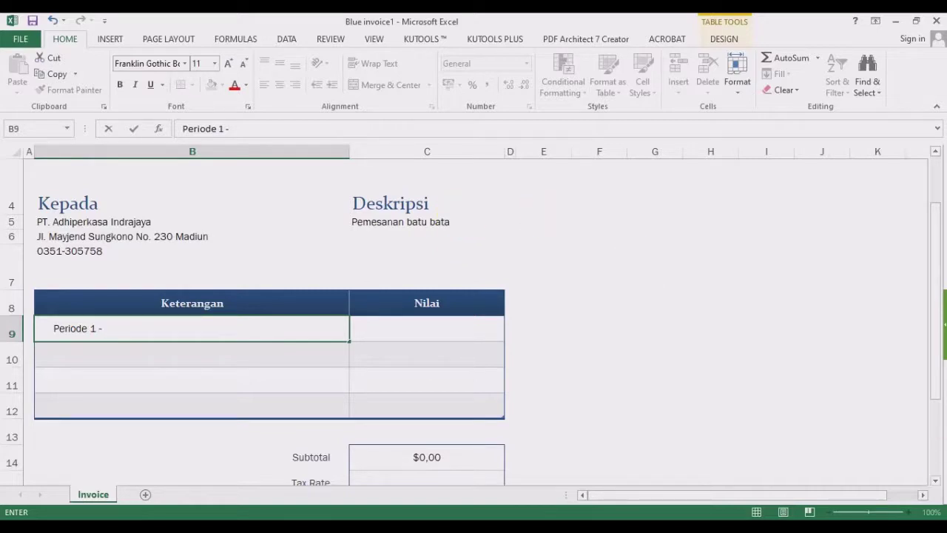
key(super+alt+d)
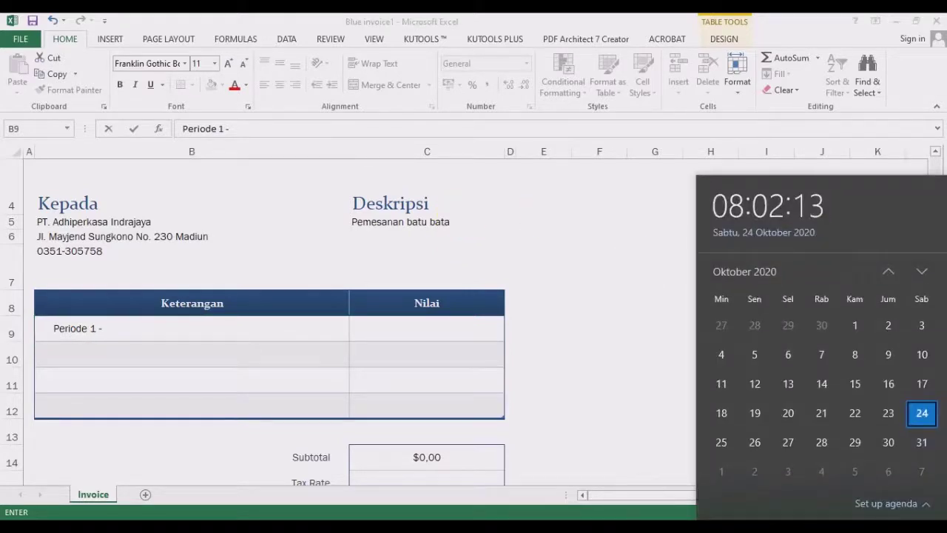
click(177, 329)
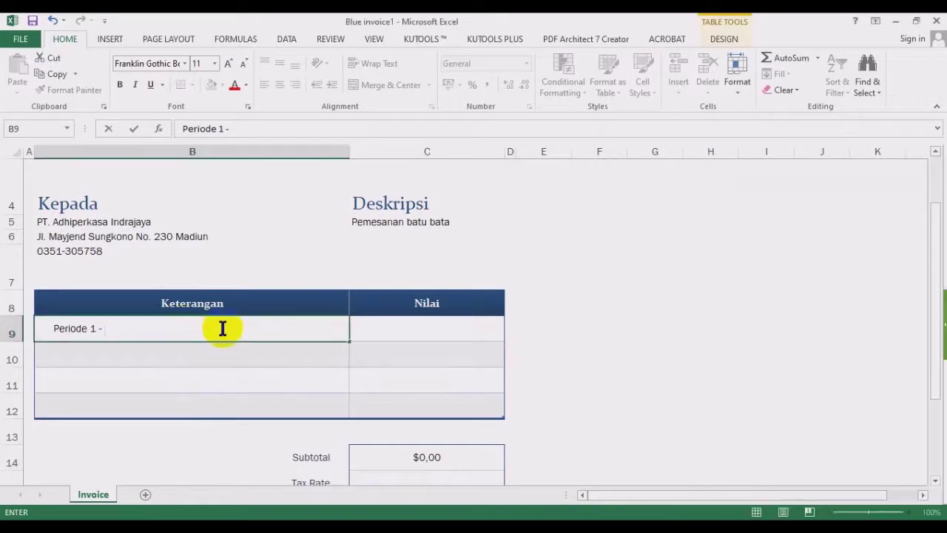
text(30 Sep)
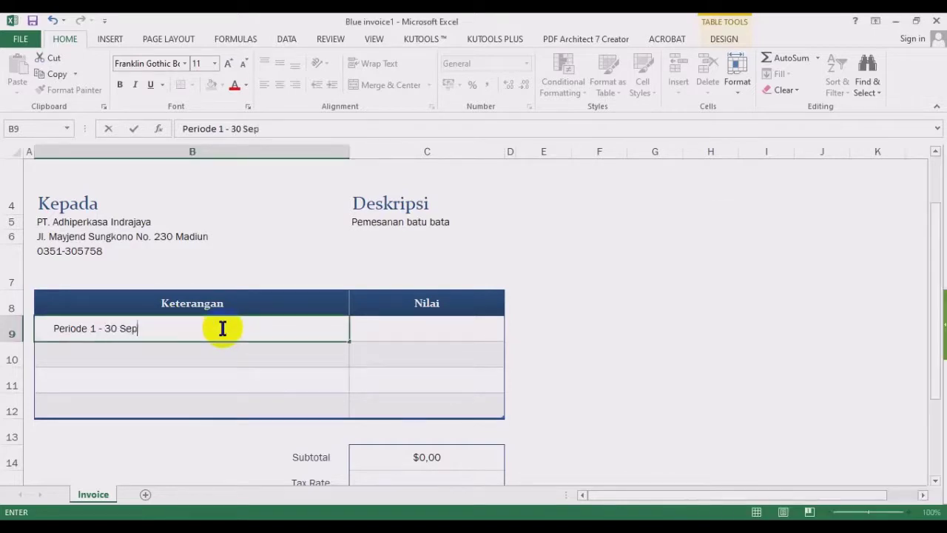
text(ember 22)
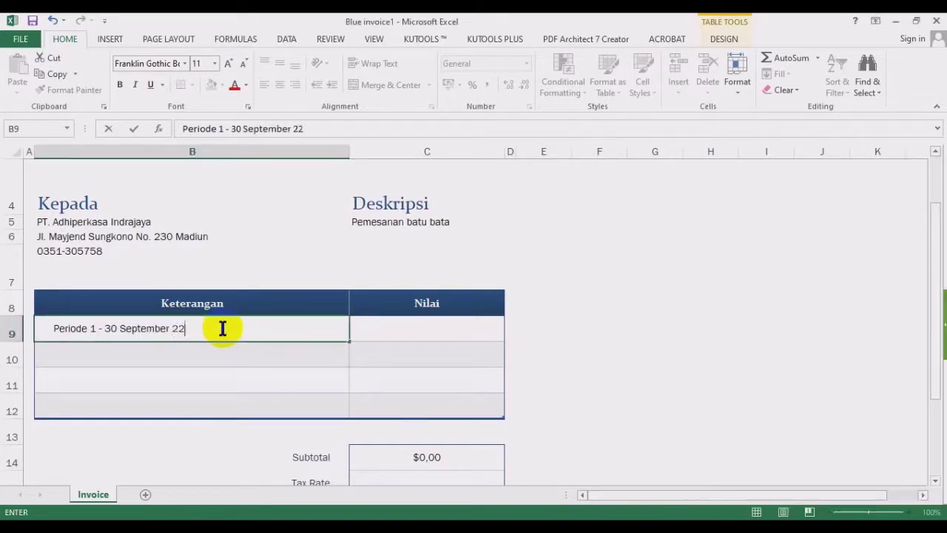
text(020)
key(Tab)
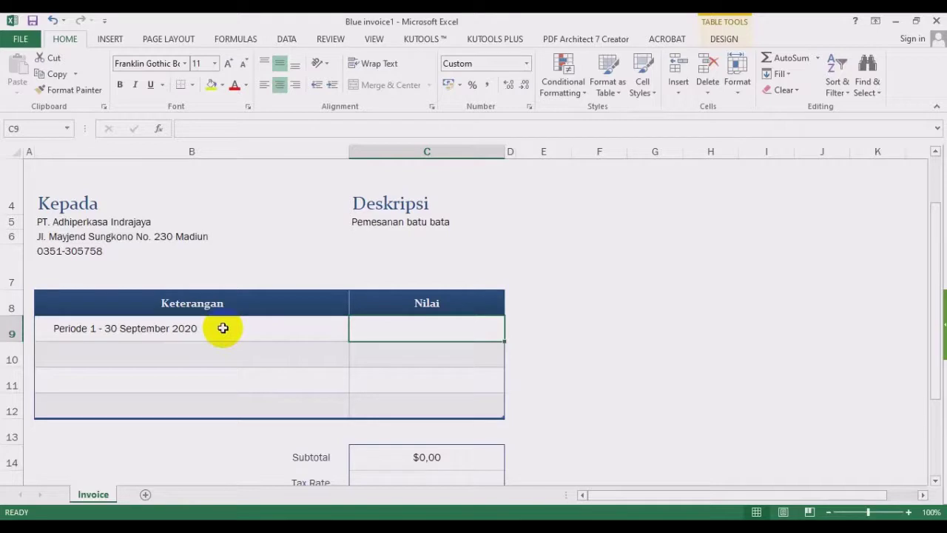
Step: Enter 15000000 as the item's Nilai in C9, then select C9:C12
text(15)
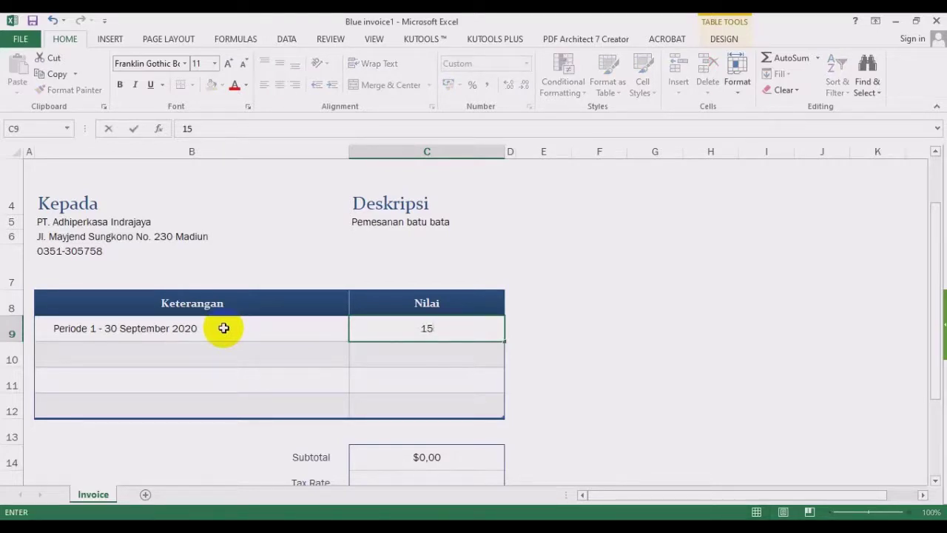
text(000000)
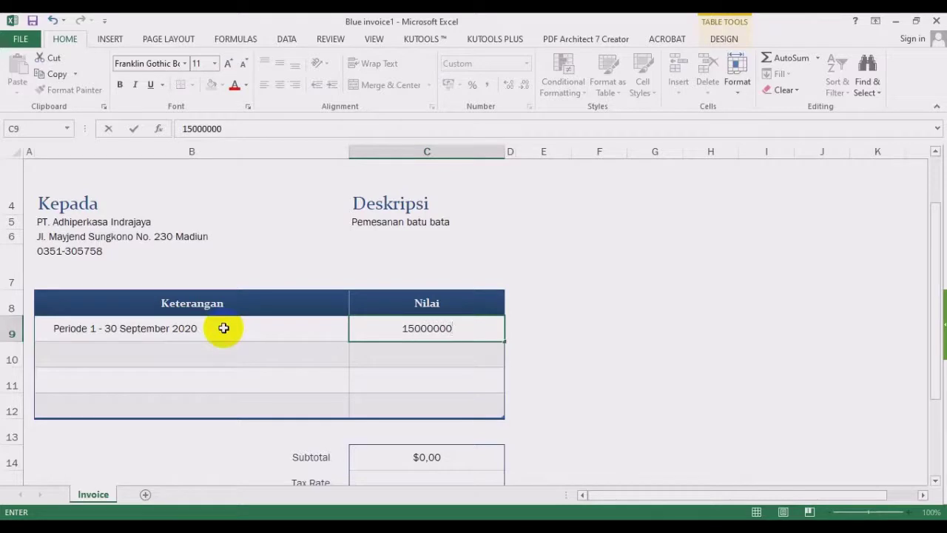
key(Return)
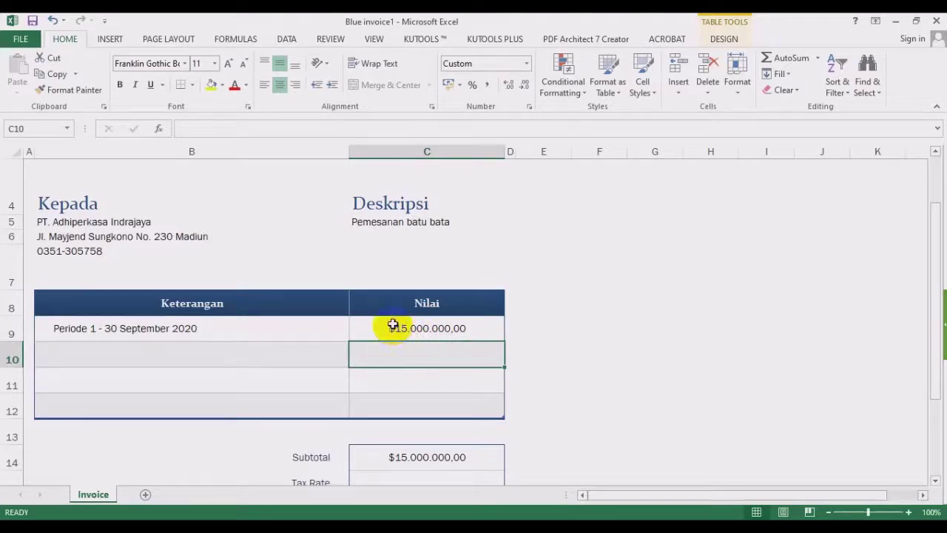
click(433, 334)
click(434, 404)
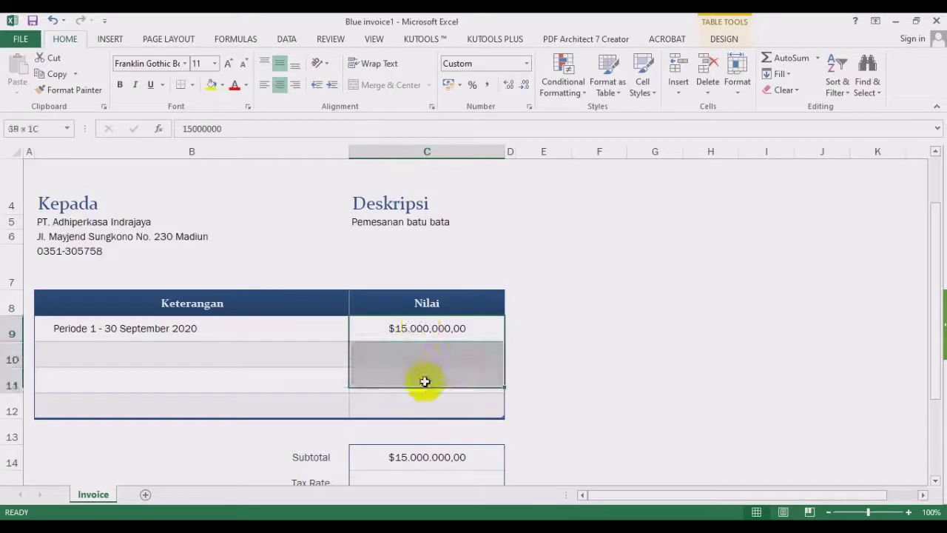
drag(421, 327, 429, 402)
click(629, 327)
click(437, 329)
drag(436, 329, 434, 395)
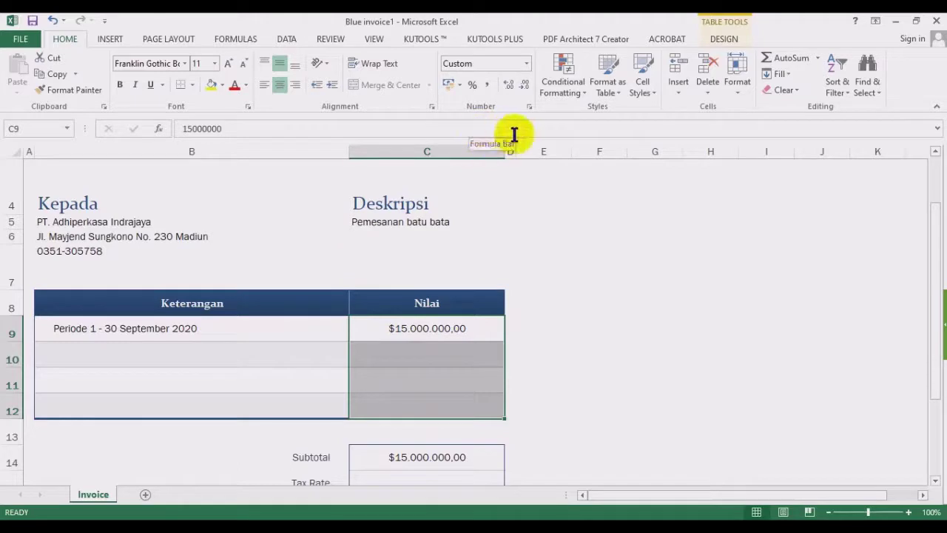
Step: Apply Comma Style to the Nilai cells C9:C12, keeping two decimal places
click(487, 87)
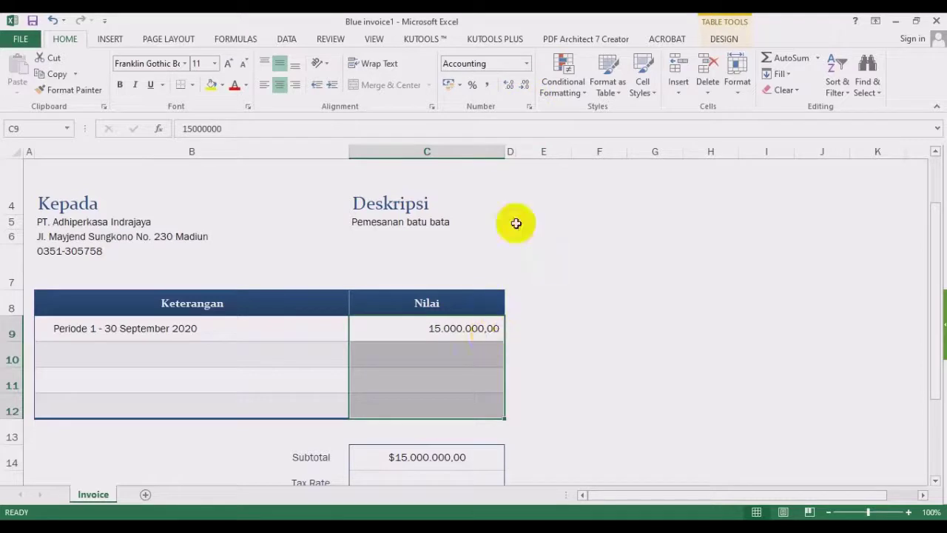
click(523, 87)
click(523, 87)
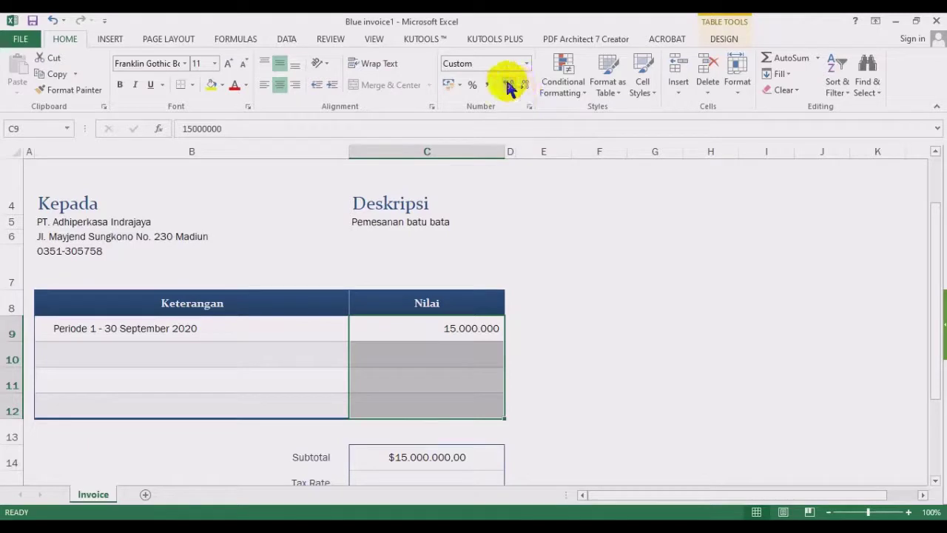
click(508, 86)
click(509, 86)
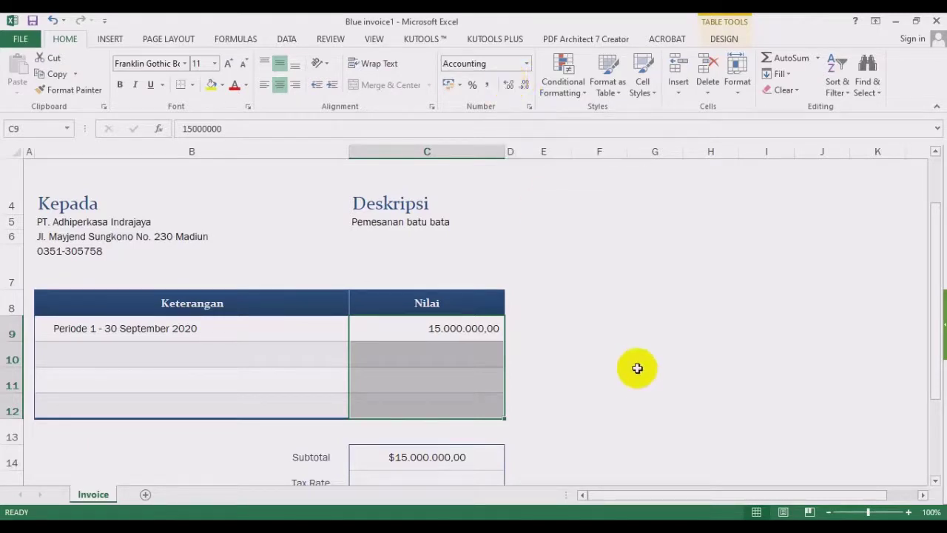
Step: Apply Comma Style to the Subtotal through Total Biaya amounts in C14:C17
scroll(637, 367, down, 1)
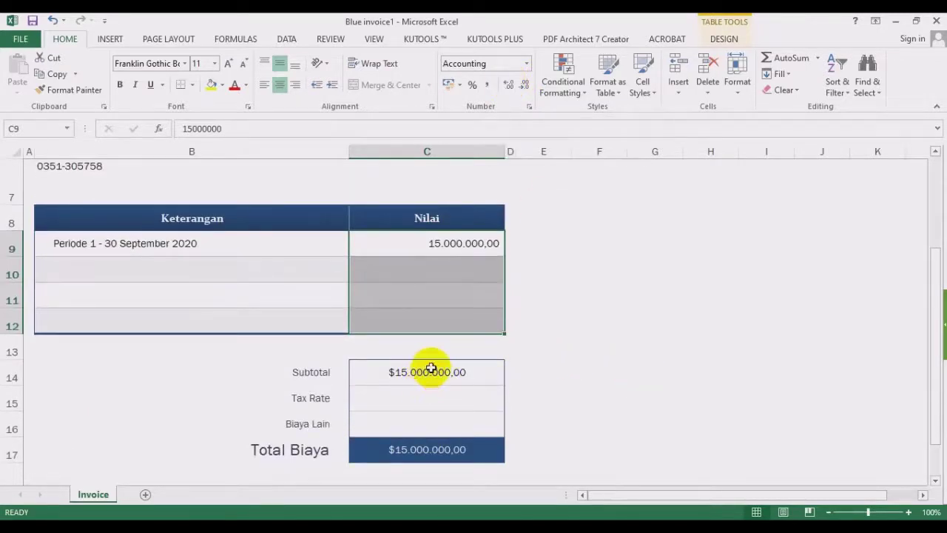
drag(431, 368, 432, 448)
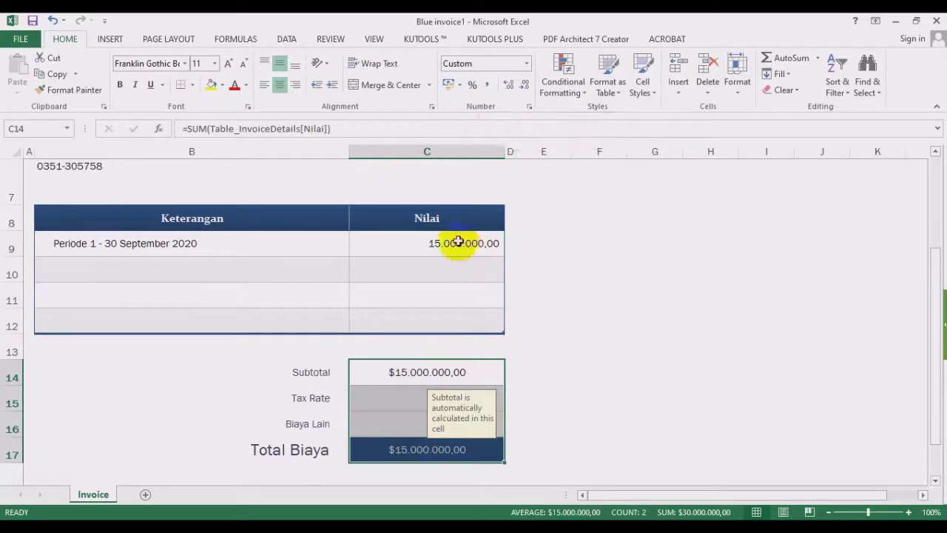
click(458, 241)
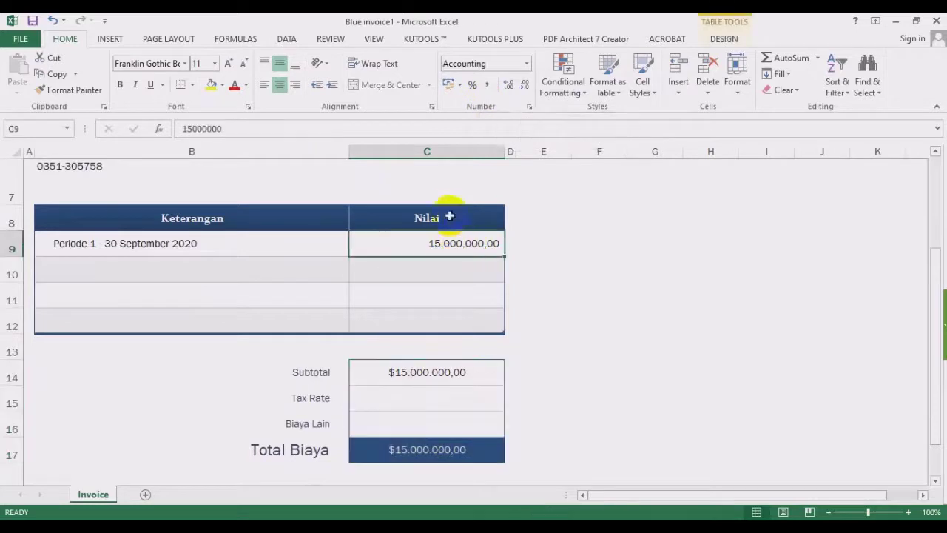
click(275, 84)
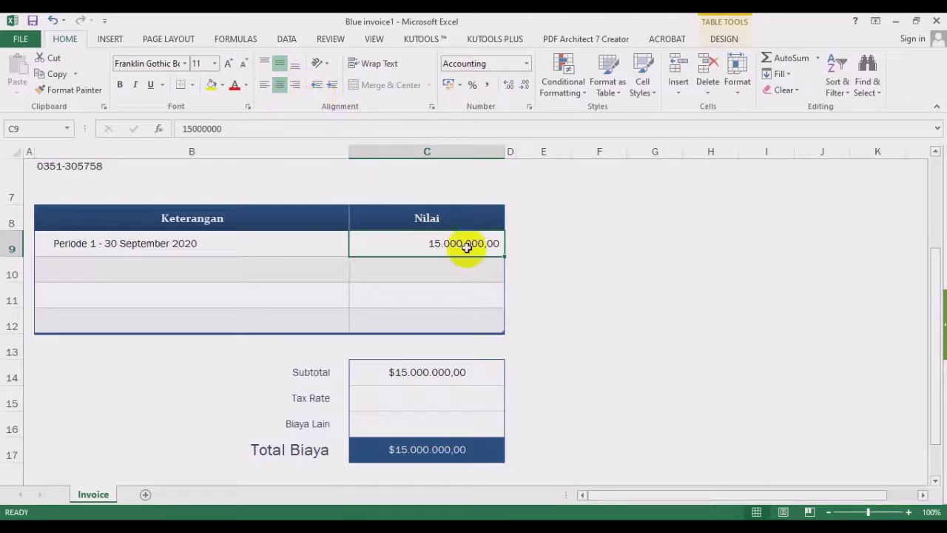
drag(436, 371, 435, 450)
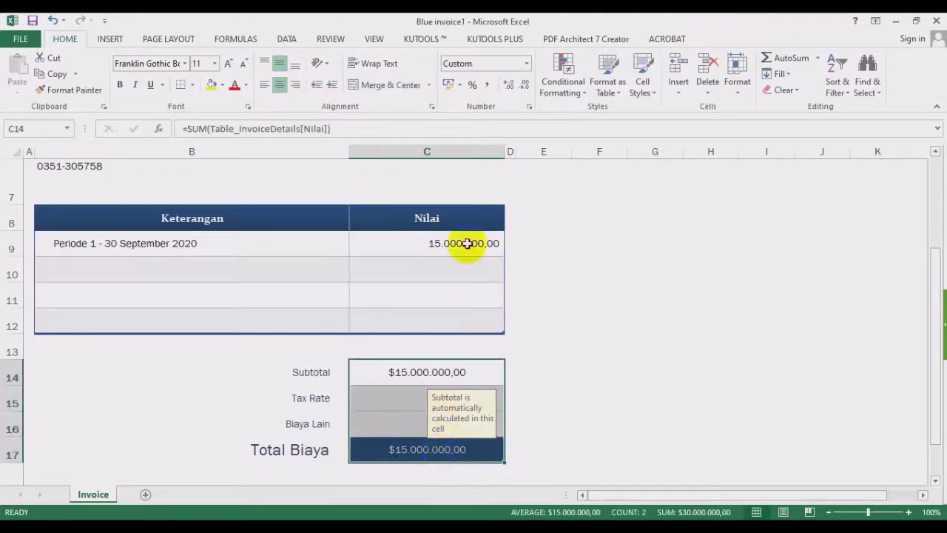
click(492, 87)
click(614, 270)
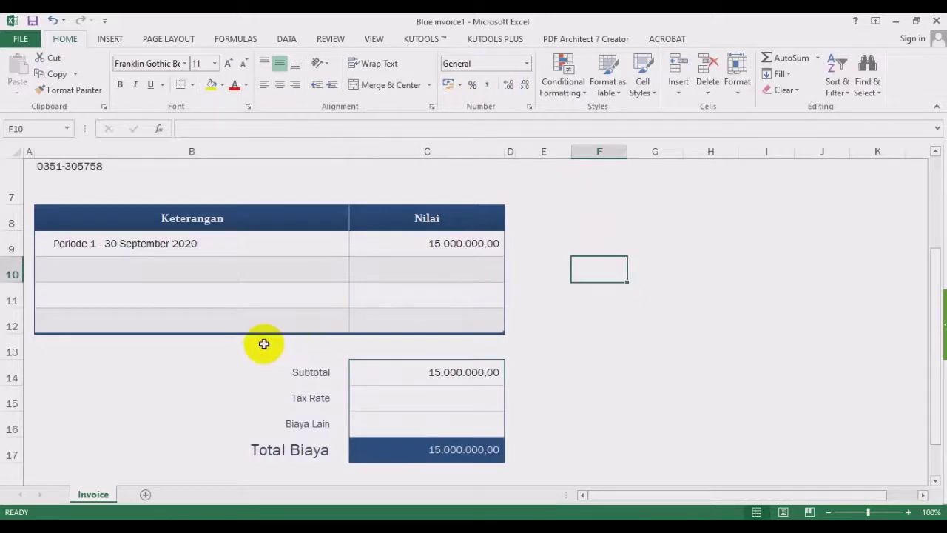
scroll(265, 343, up, 1)
Step: Add a 'Biaya Kirim 1 - 30 September 2020' item in B10 with an amount of 2.000.000 in C10
click(185, 351)
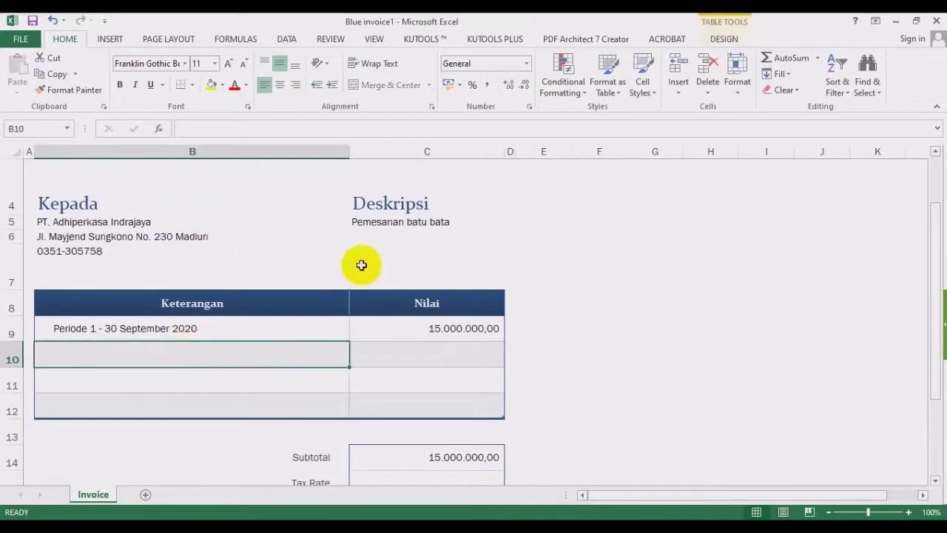
text(Bia)
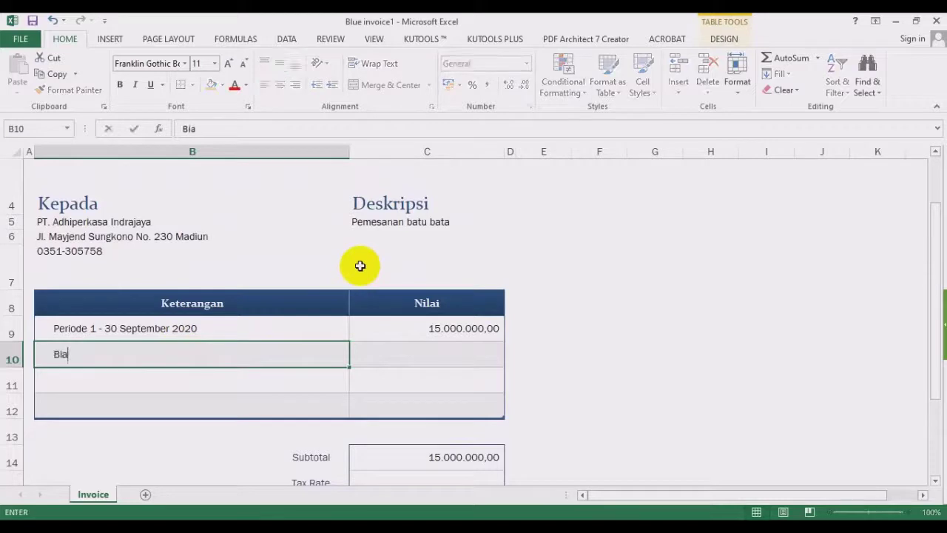
text(ya Kirim 1 - 30 September 2020)
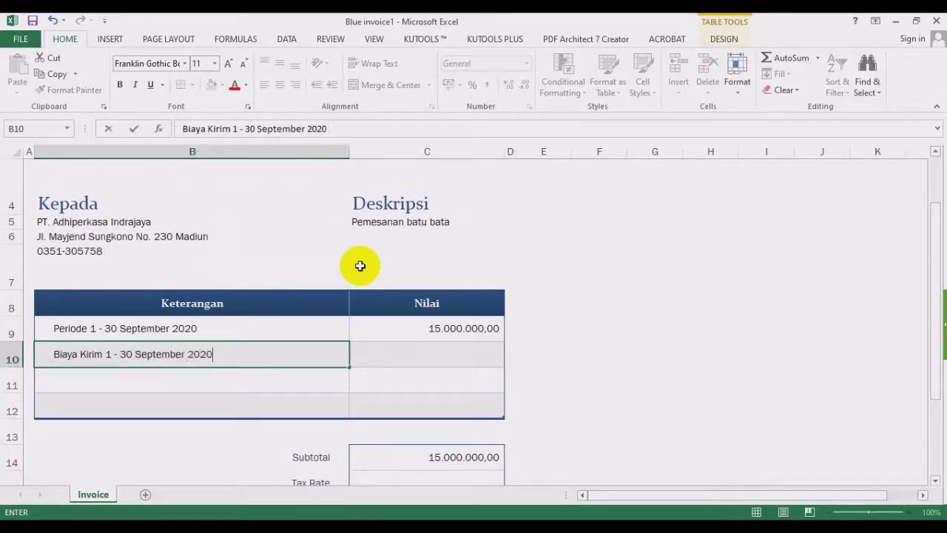
click(461, 356)
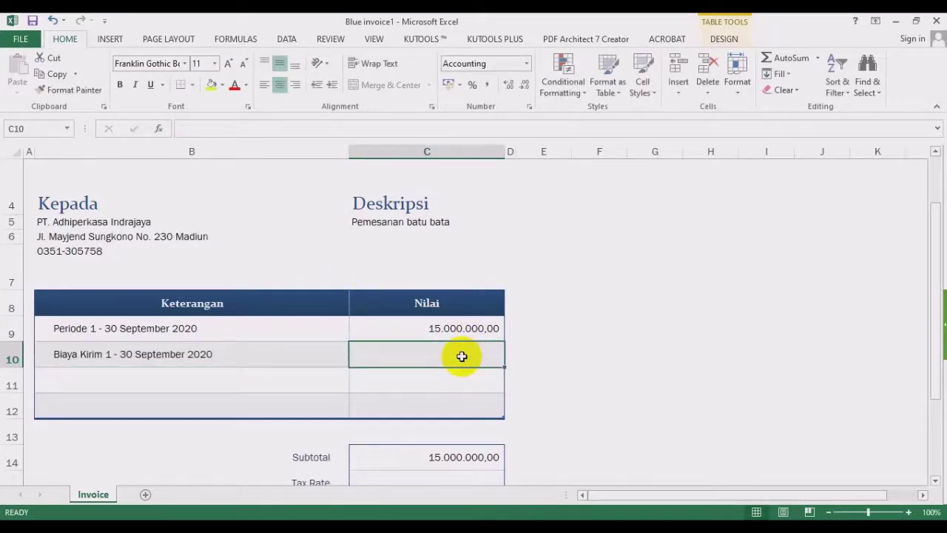
text(2.000.000)
key(Return)
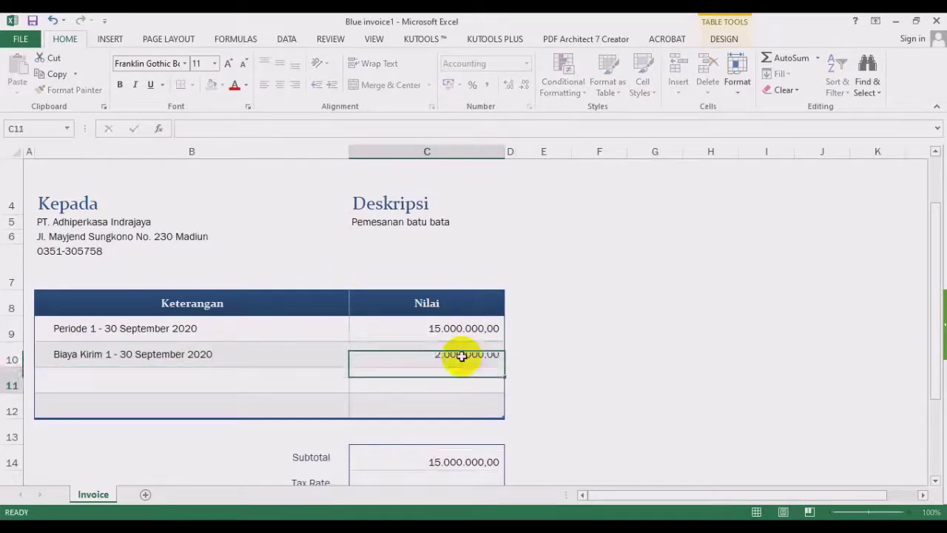
Step: Check that Subtotal and Total Biaya now read 17.000.000,00
click(630, 348)
scroll(518, 429, down, 1)
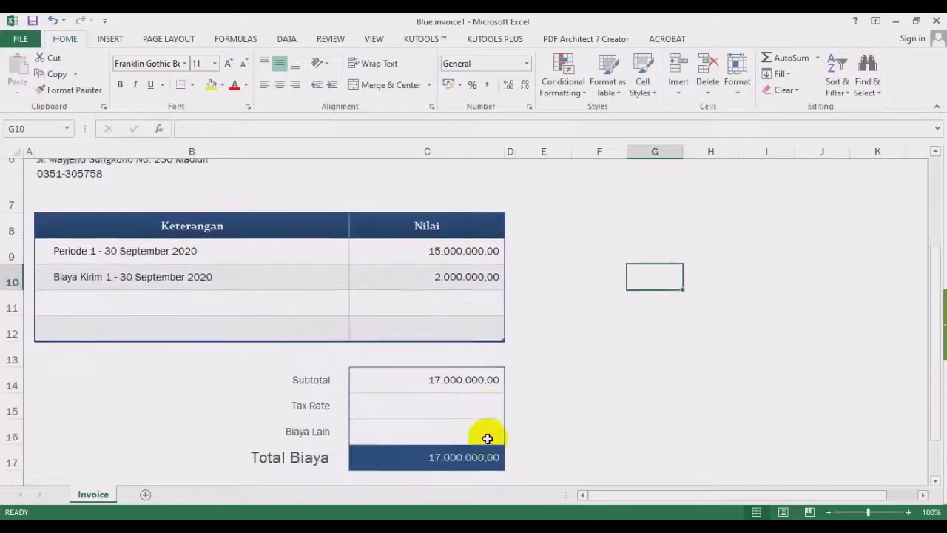
click(474, 372)
click(399, 420)
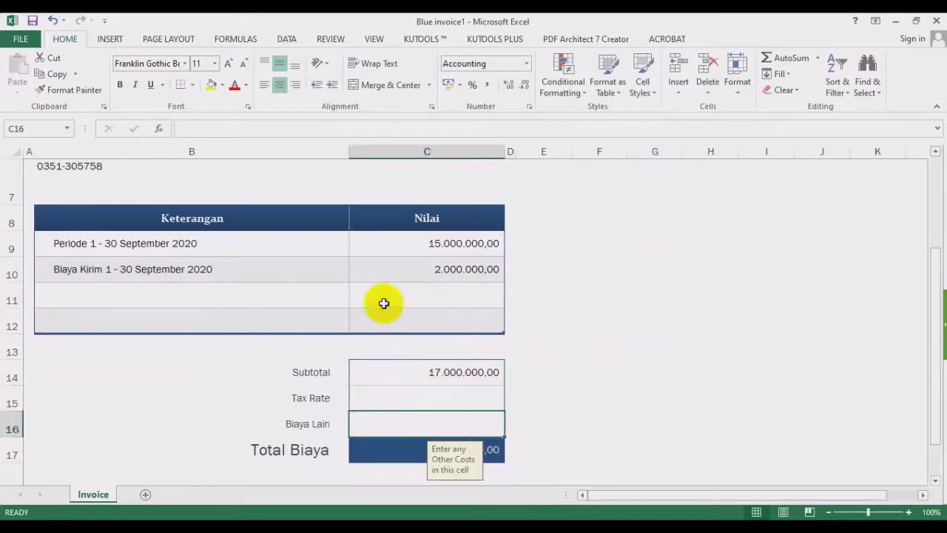
scroll(444, 333, down, 1)
scroll(474, 317, down, 1)
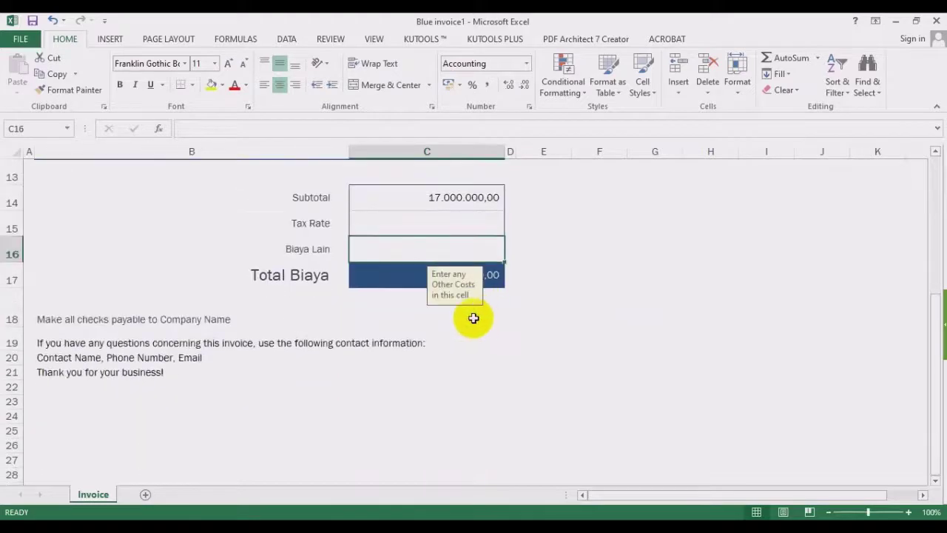
click(621, 333)
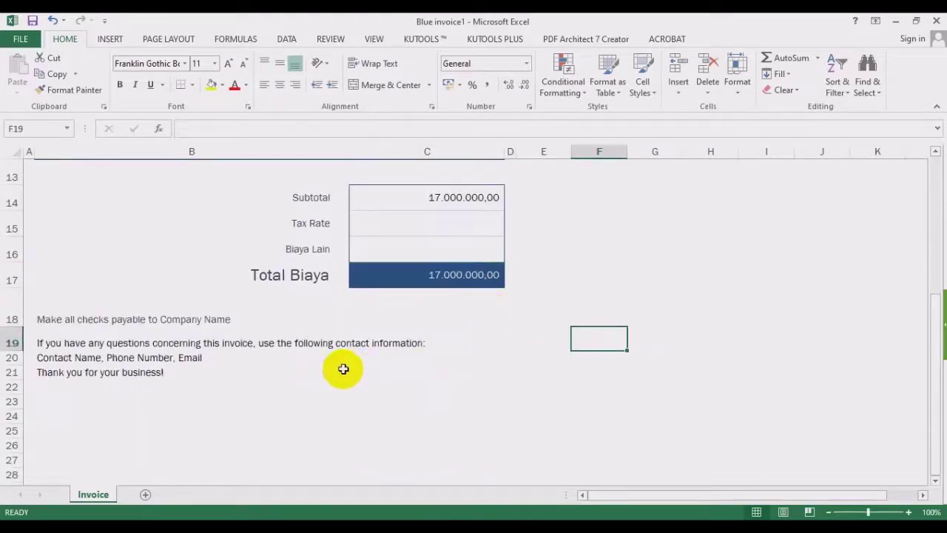
scroll(302, 363, up, 4)
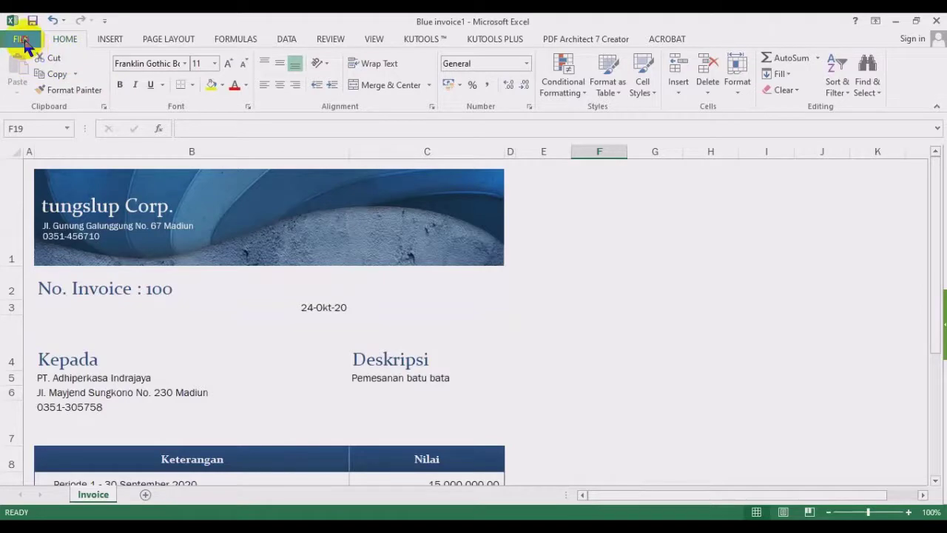
click(20, 39)
click(27, 242)
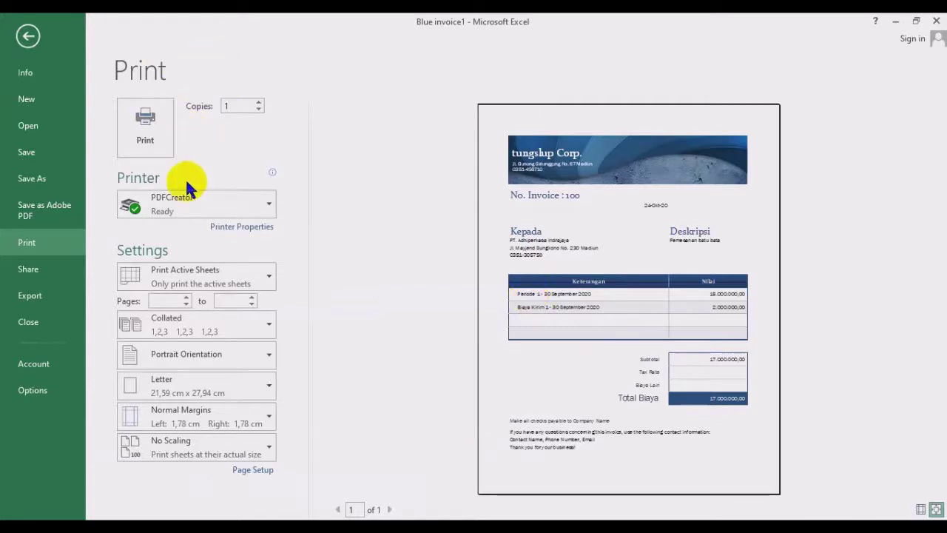
click(28, 36)
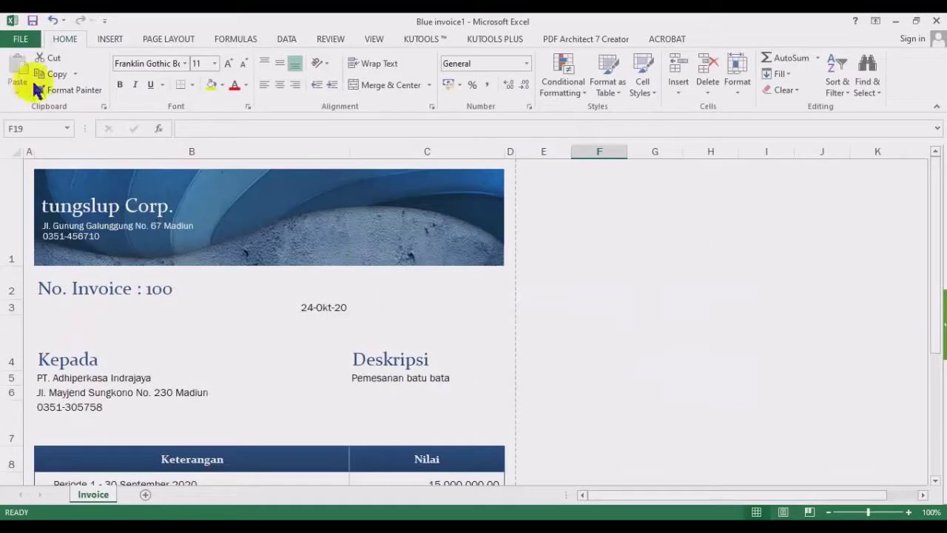
click(32, 20)
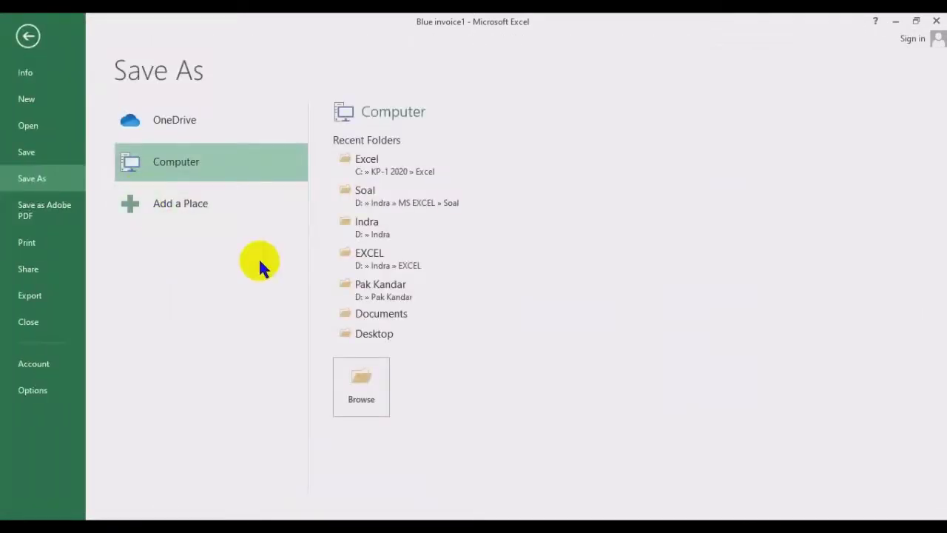
Step: Save the invoice as Tagihan.xlsx in the Pak Kandar folder on Data-A (D:)
click(369, 406)
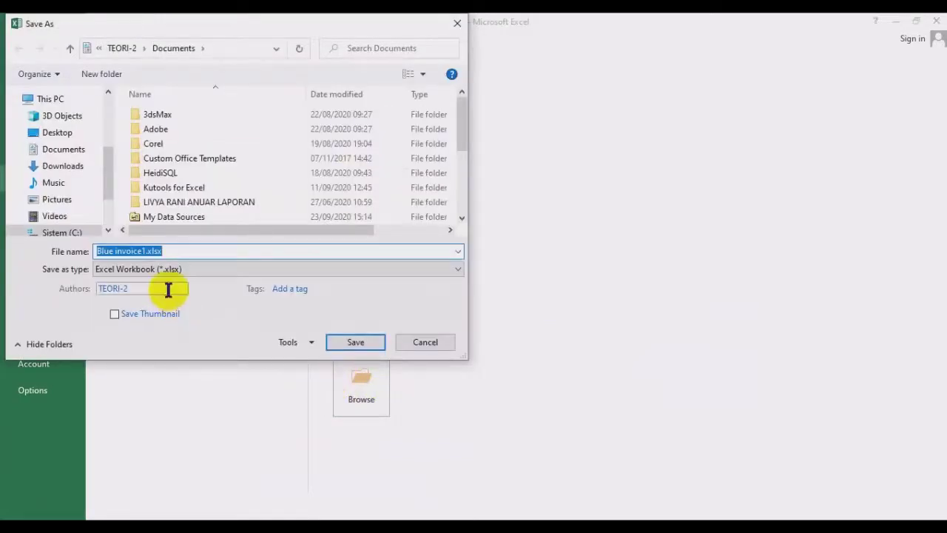
drag(110, 185, 109, 198)
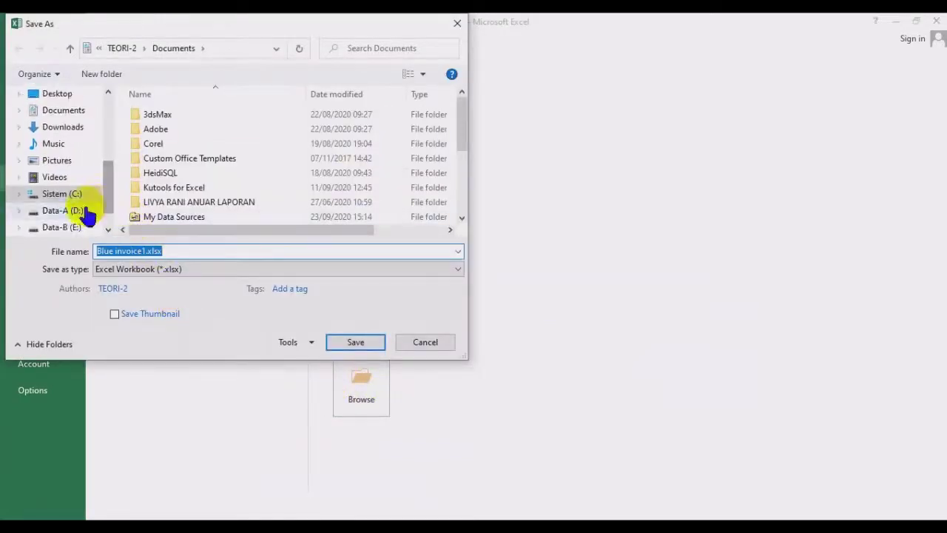
click(83, 212)
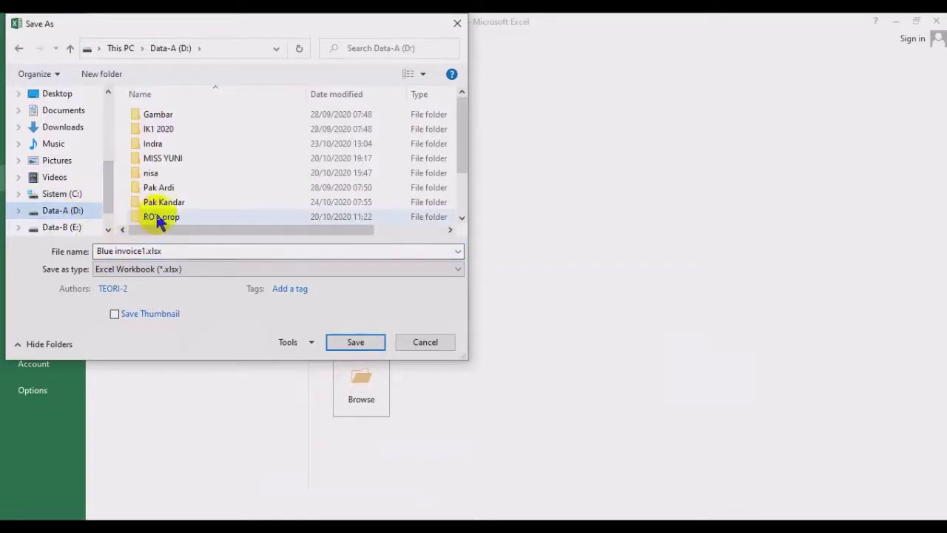
mouse_move(161, 217)
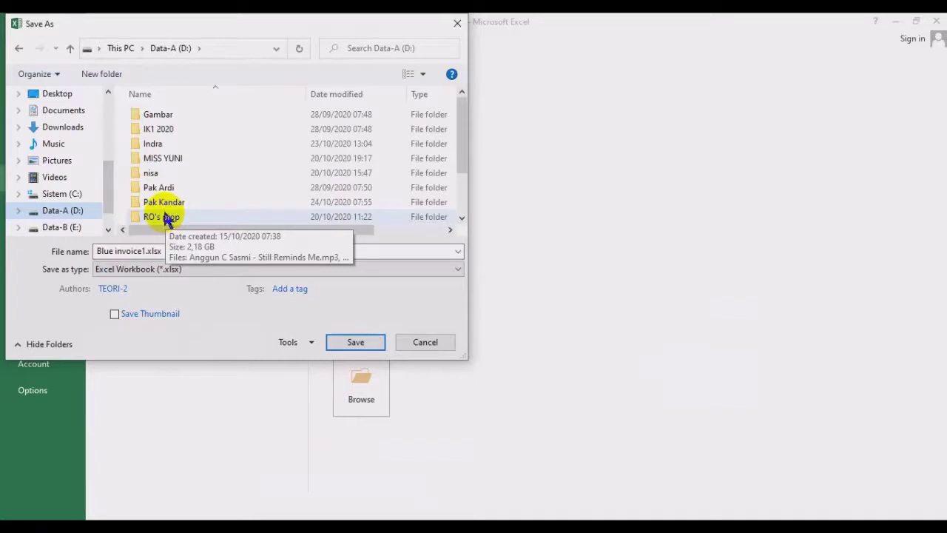
double_click(166, 204)
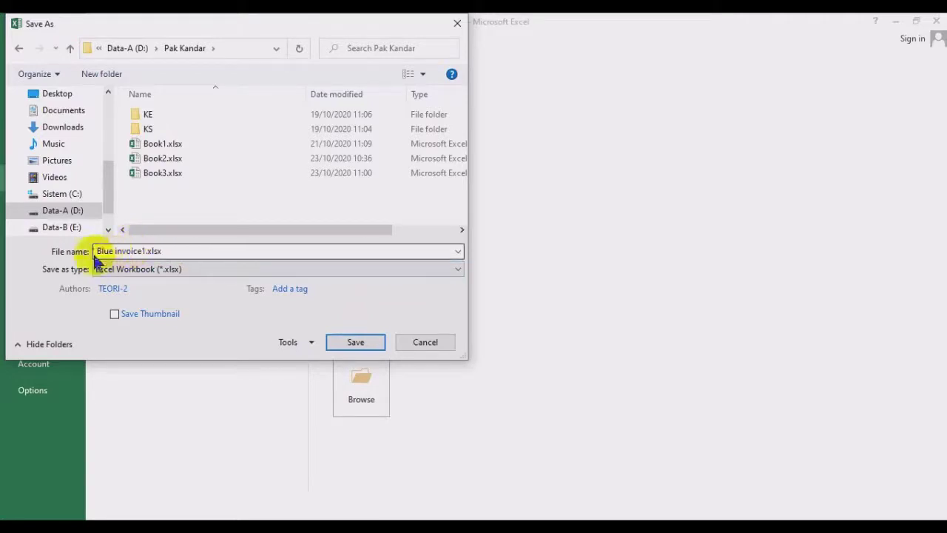
double_click(145, 251)
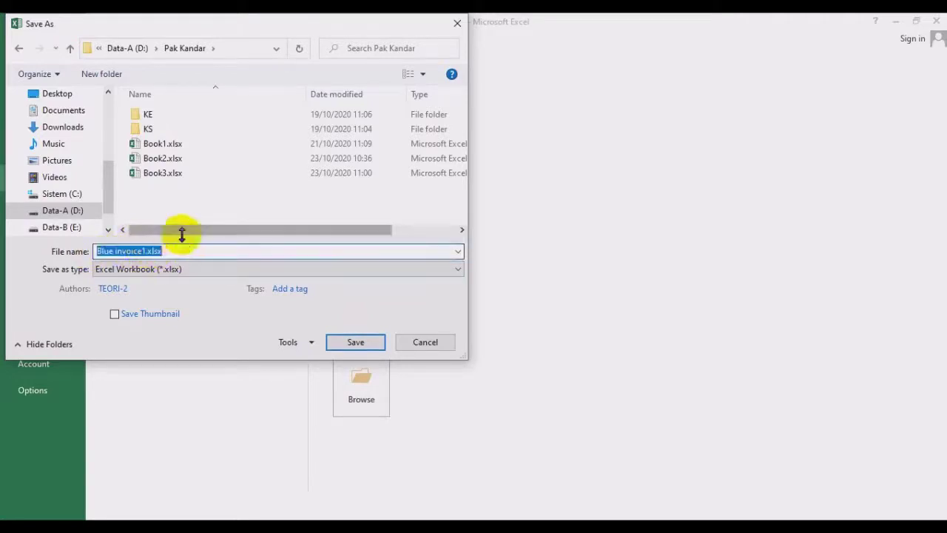
click(178, 249)
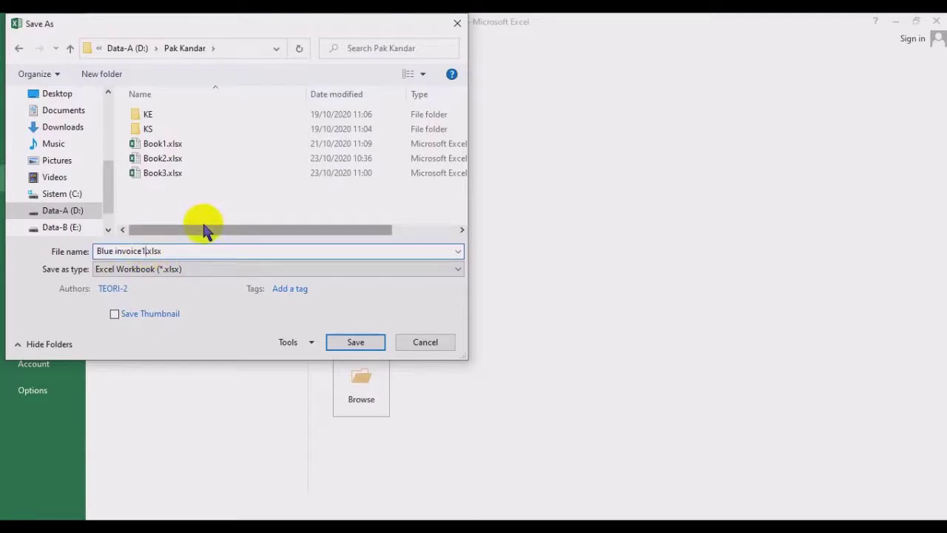
key(ctrl+shift+Left)
key(ctrl+shift+Left)
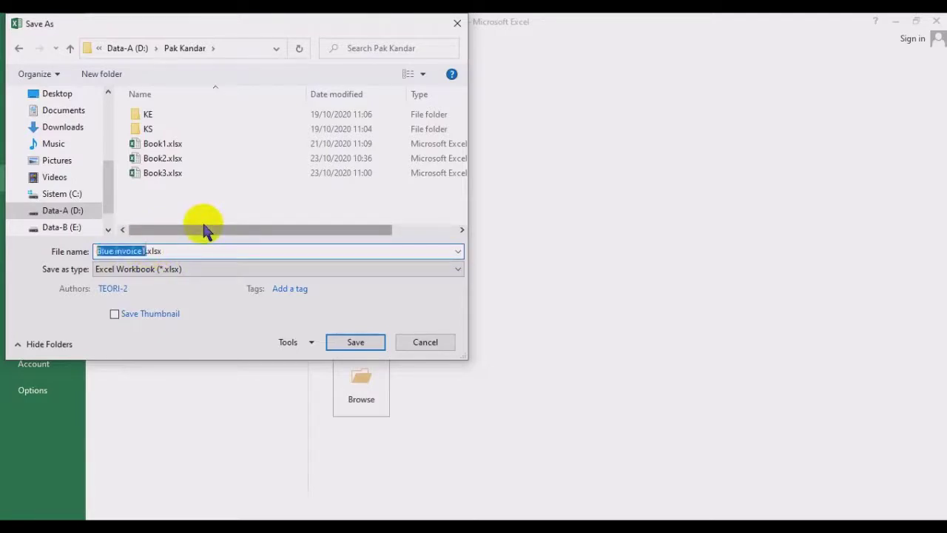
text(Tagihan)
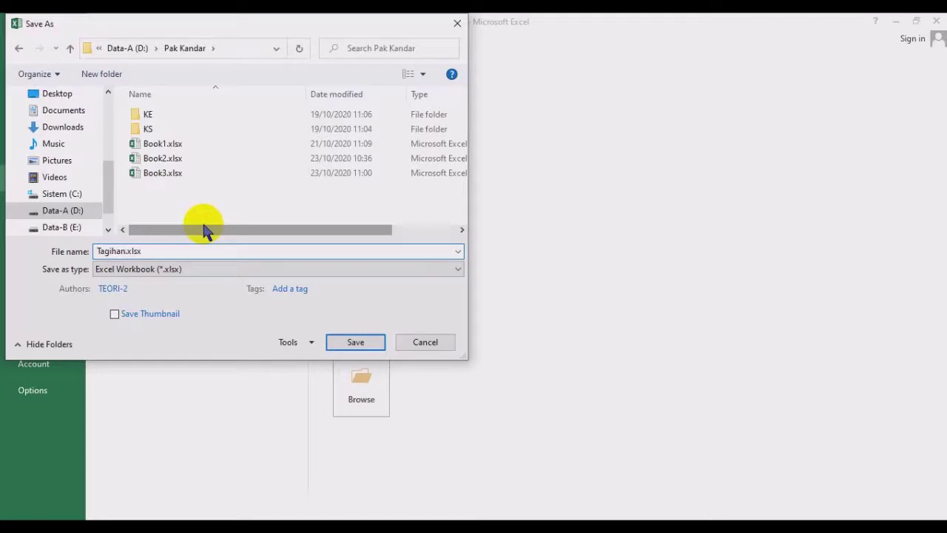
click(347, 345)
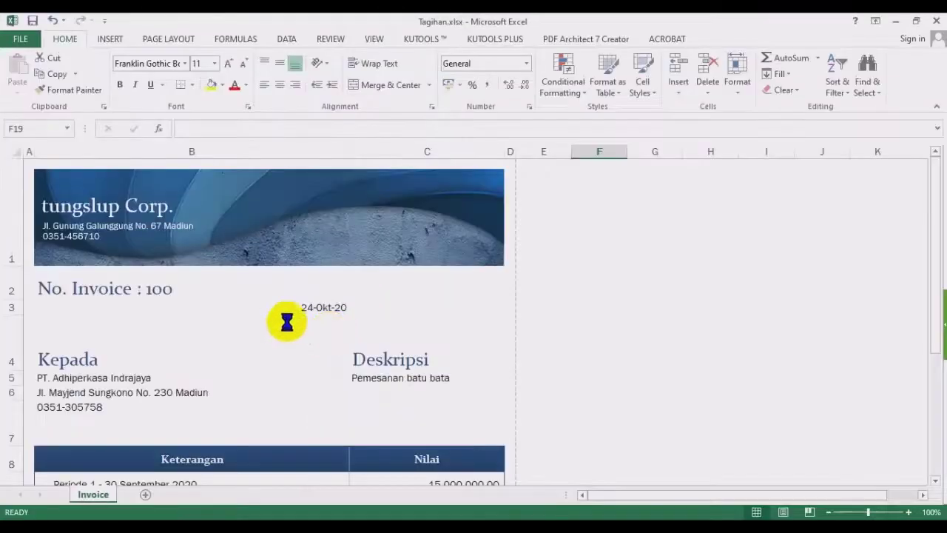
Step: Click empty cells beside the invoice, scroll through it, and select the company name in B5
click(603, 287)
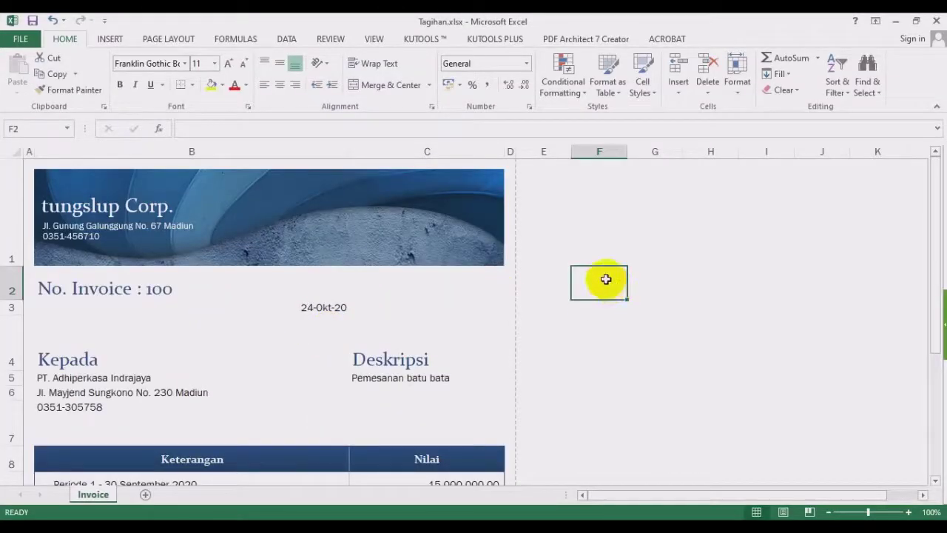
click(576, 223)
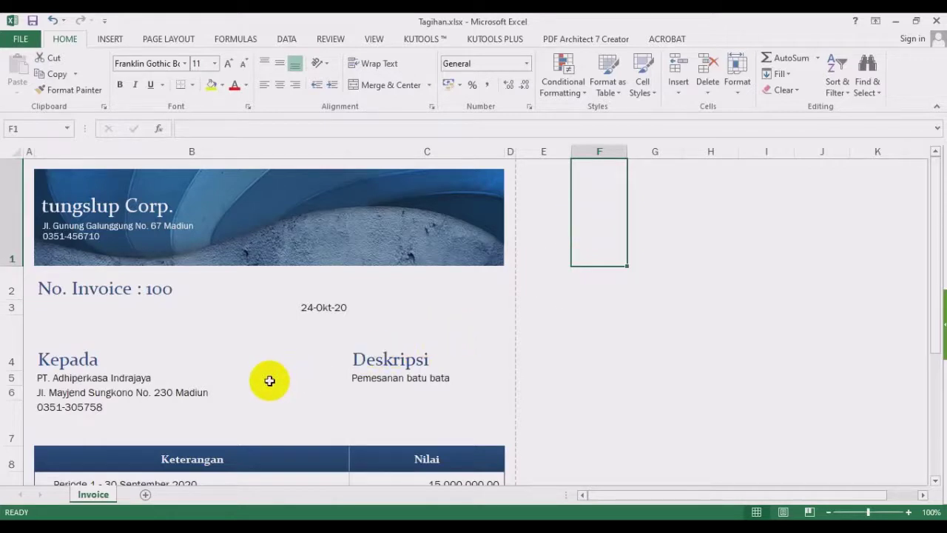
click(642, 319)
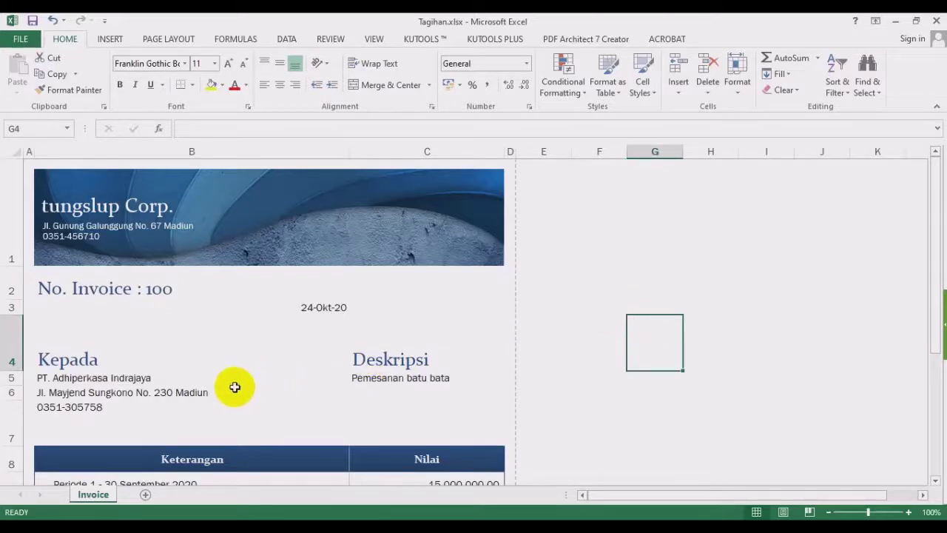
scroll(228, 386, down, 3)
scroll(225, 380, up, 3)
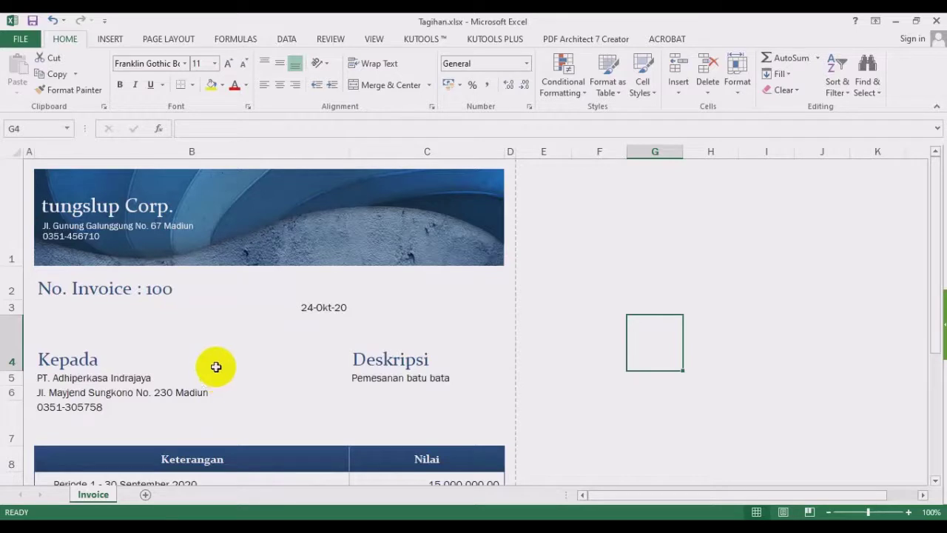
scroll(216, 364, down, 3)
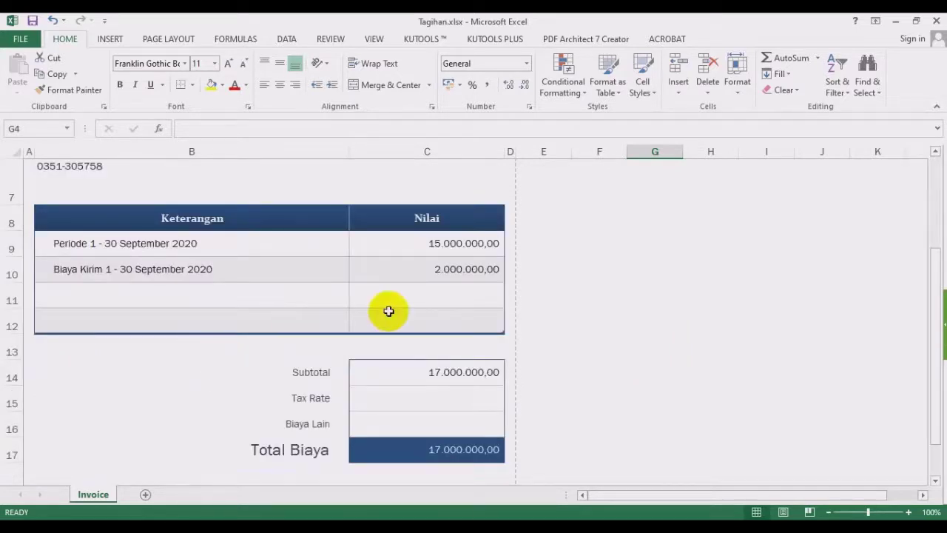
scroll(385, 309, up, 3)
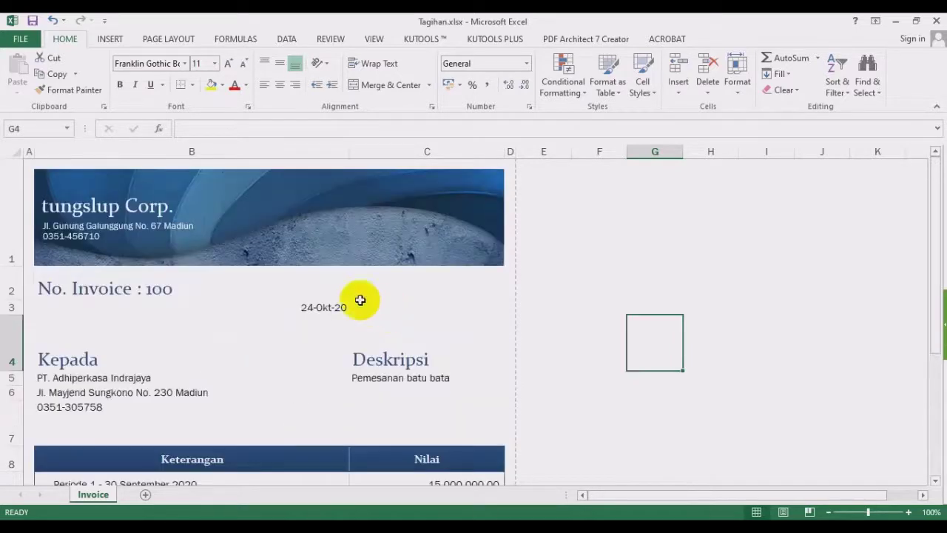
click(83, 375)
scroll(85, 374, down, 2)
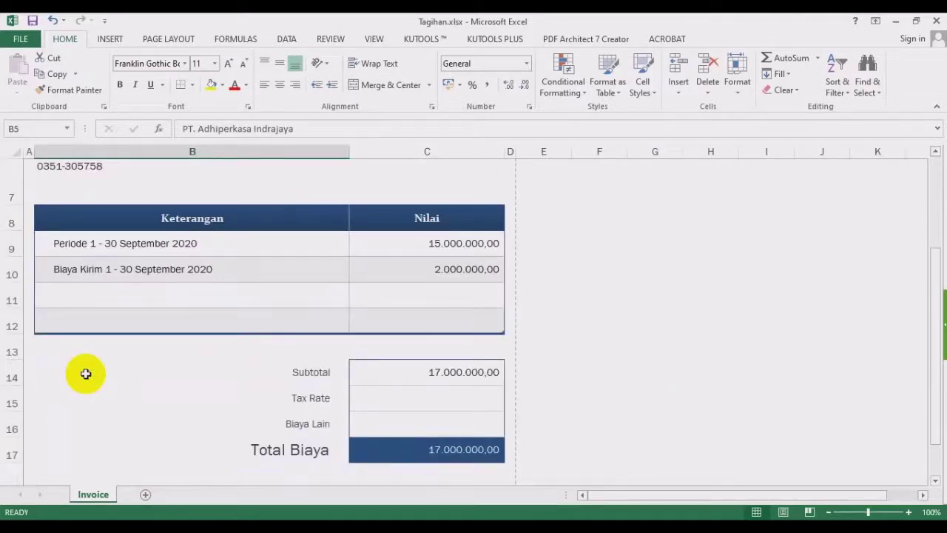
Step: Select the Nilai values C9:C12 to check their sum, then view File Info and return
drag(466, 245, 466, 314)
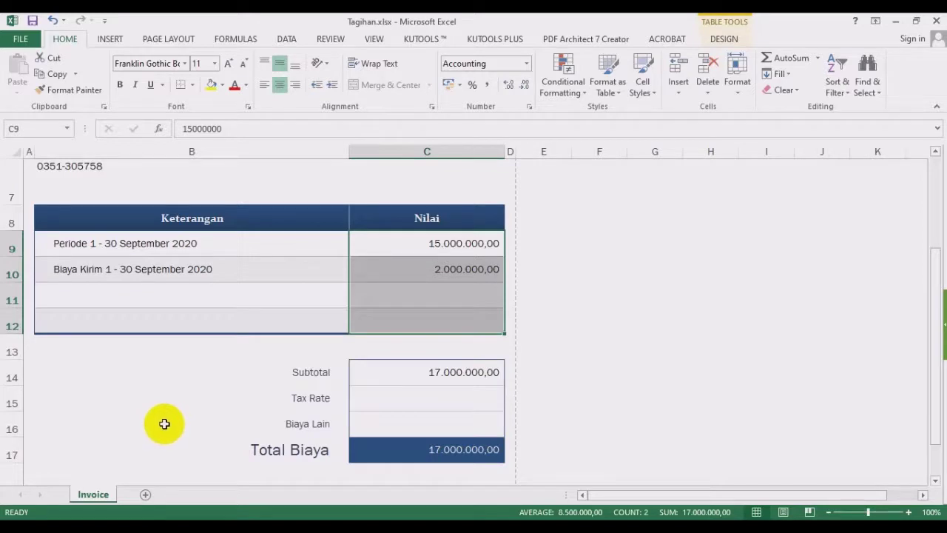
click(214, 294)
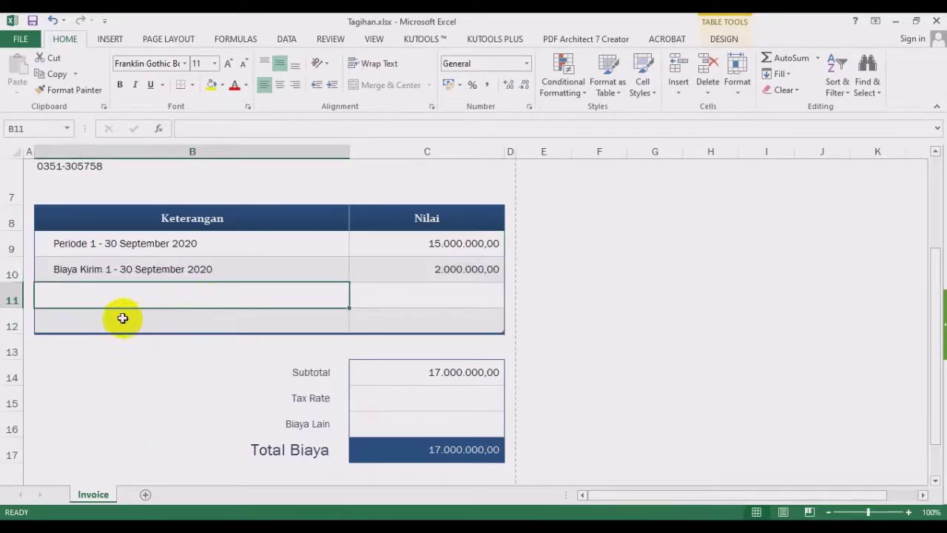
scroll(305, 258, up, 2)
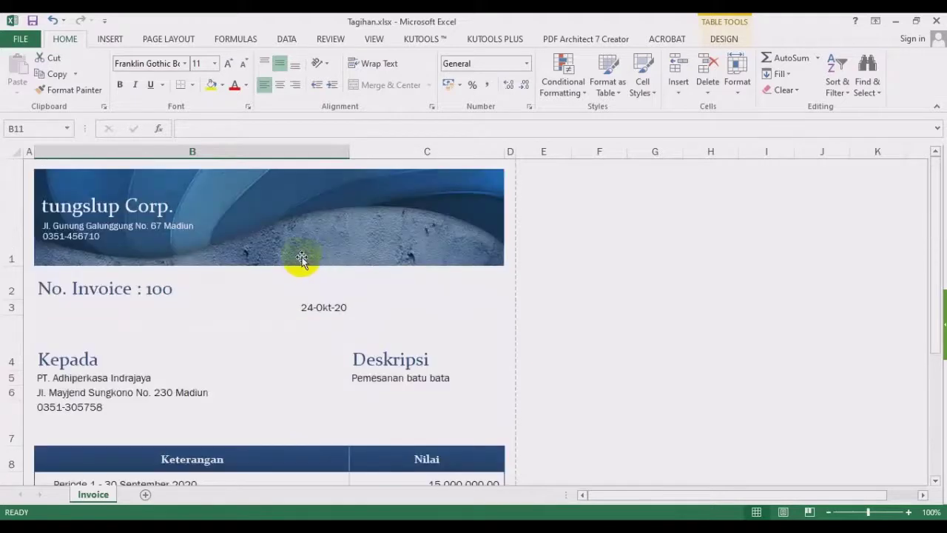
click(601, 245)
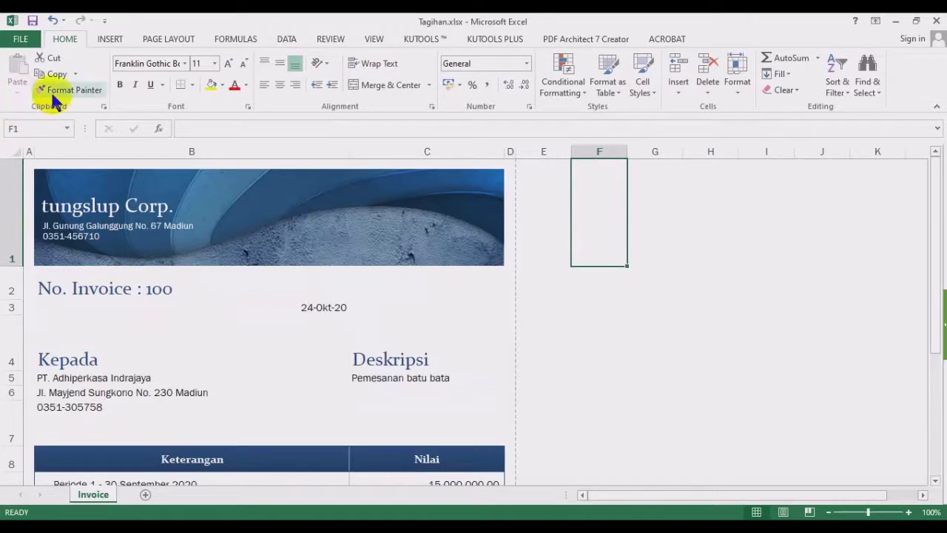
click(699, 215)
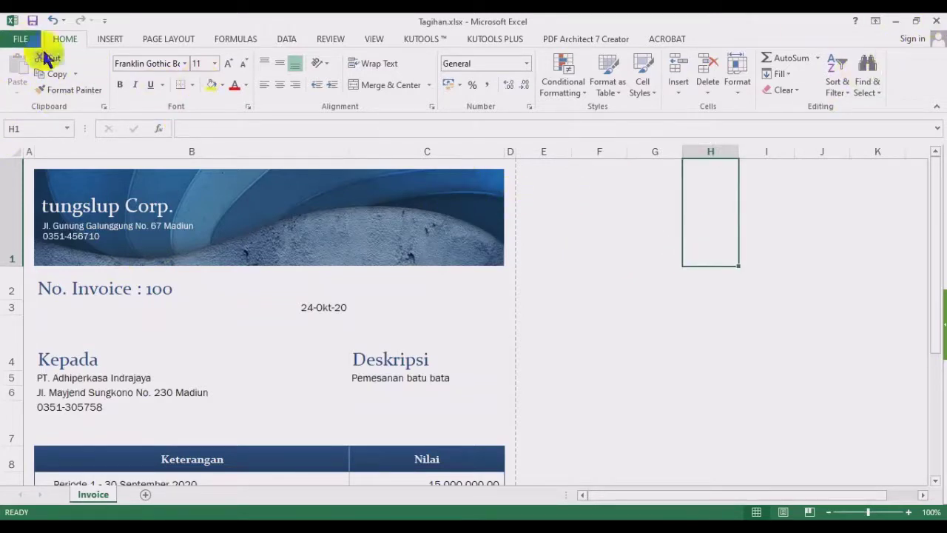
click(24, 42)
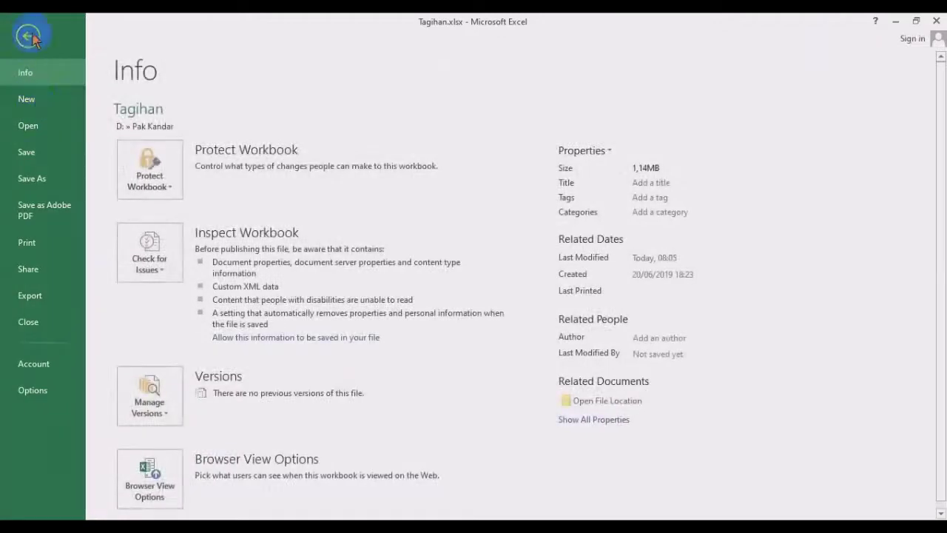
click(28, 37)
Step: Close the Tagihan workbook and relaunch Excel 2013 from the Start menu
click(936, 25)
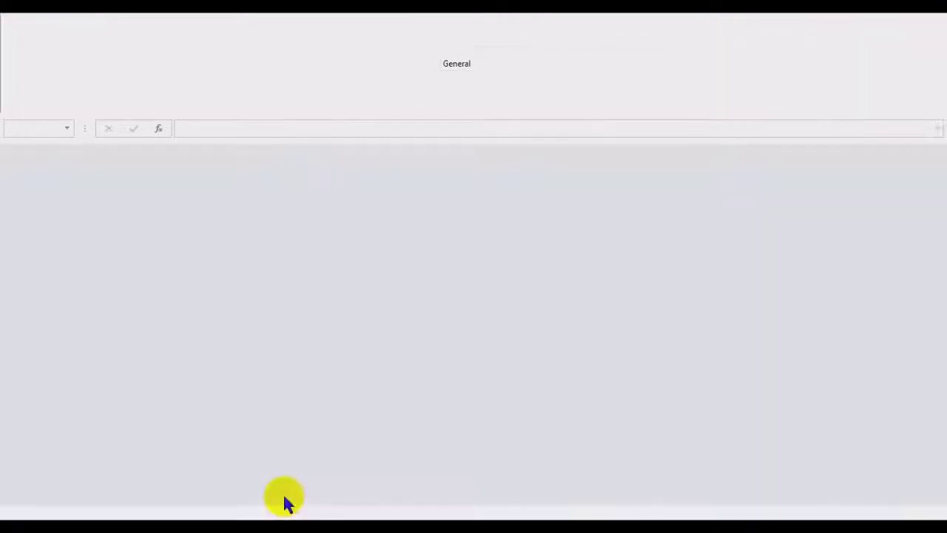
key(super)
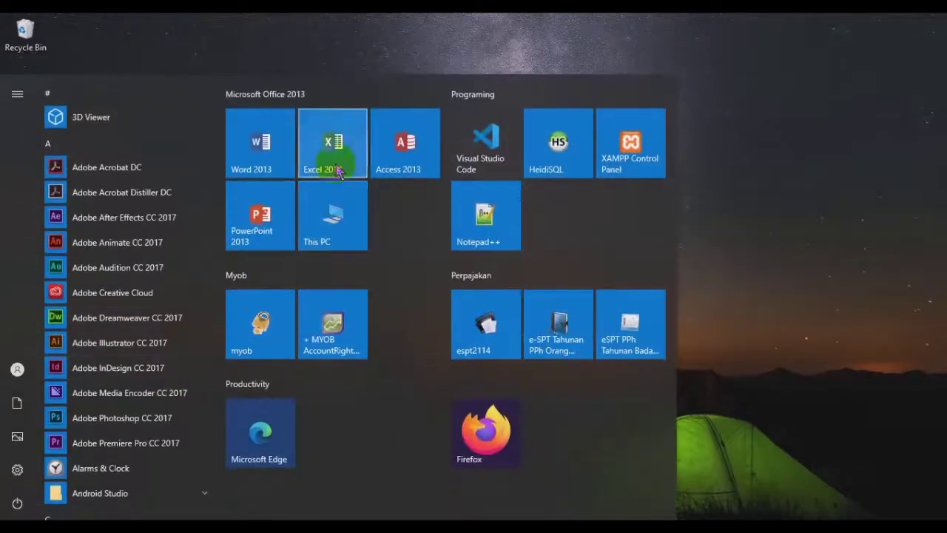
click(330, 164)
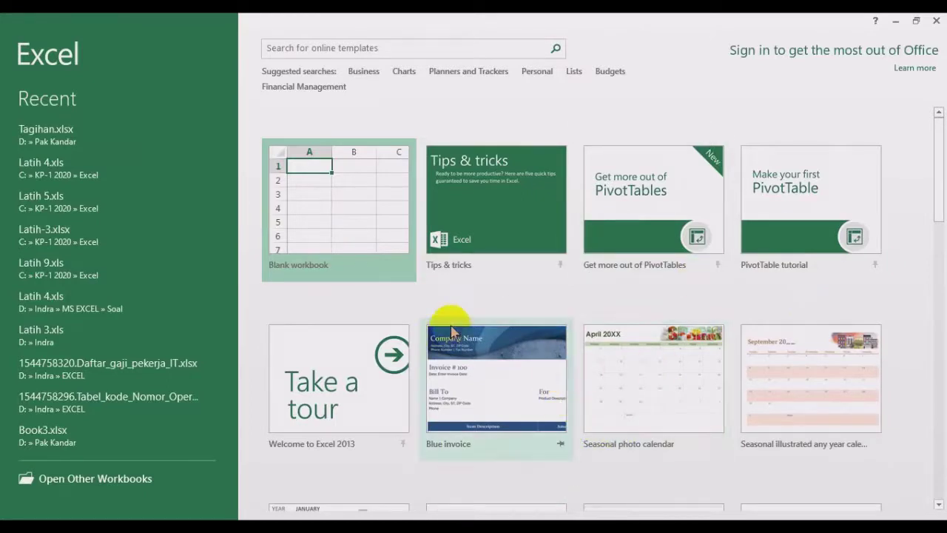
scroll(433, 270, down, 1)
scroll(469, 249, down, 1)
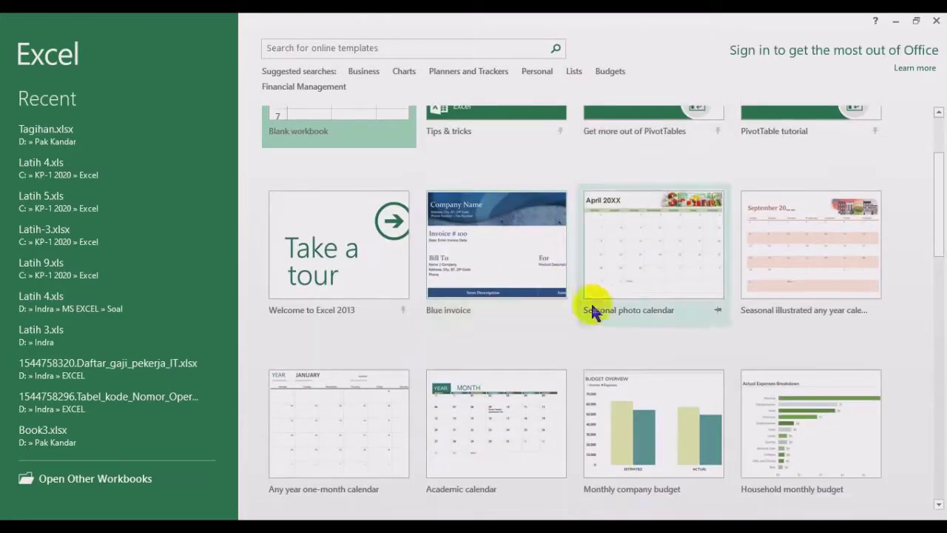
scroll(562, 288, up, 1)
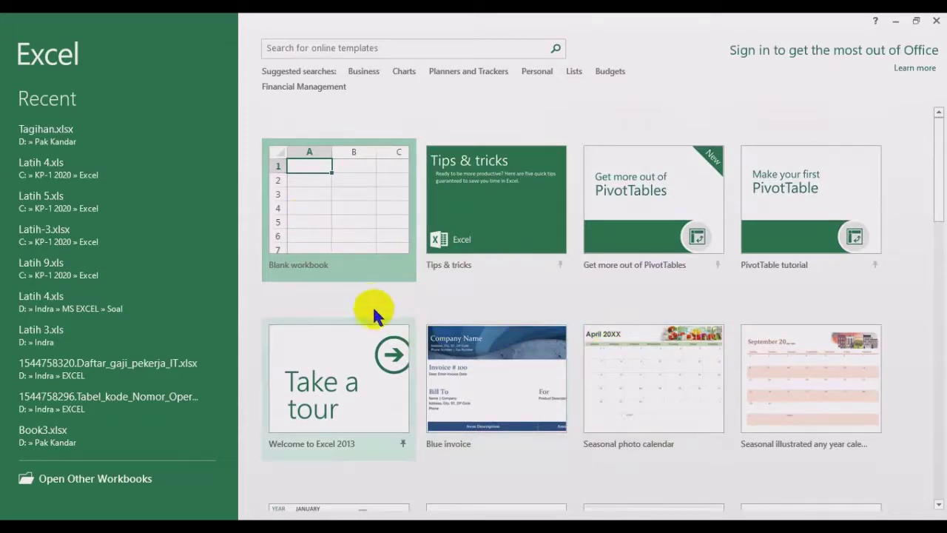
scroll(518, 303, down, 1)
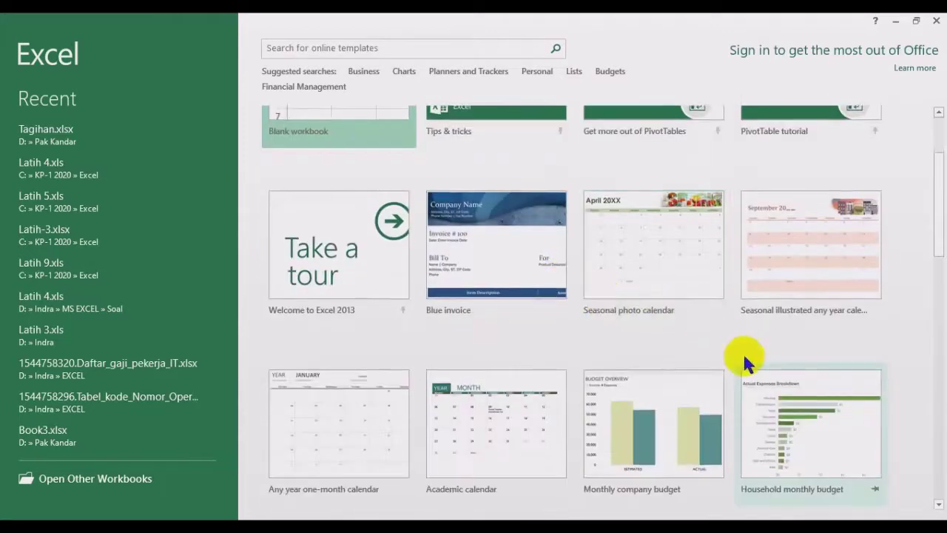
scroll(695, 355, up, 1)
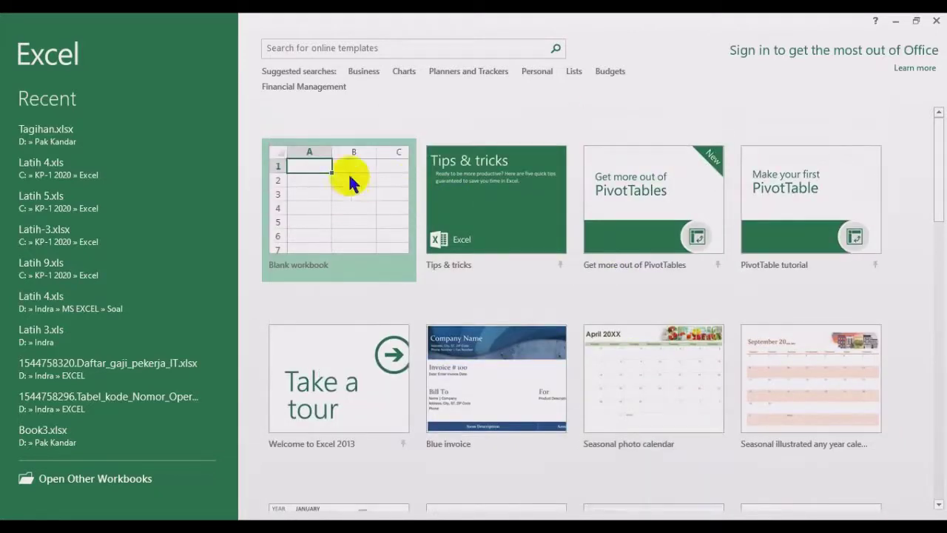
Step: Start a blank workbook and select various cells across the sheet, ending back at A1
click(309, 210)
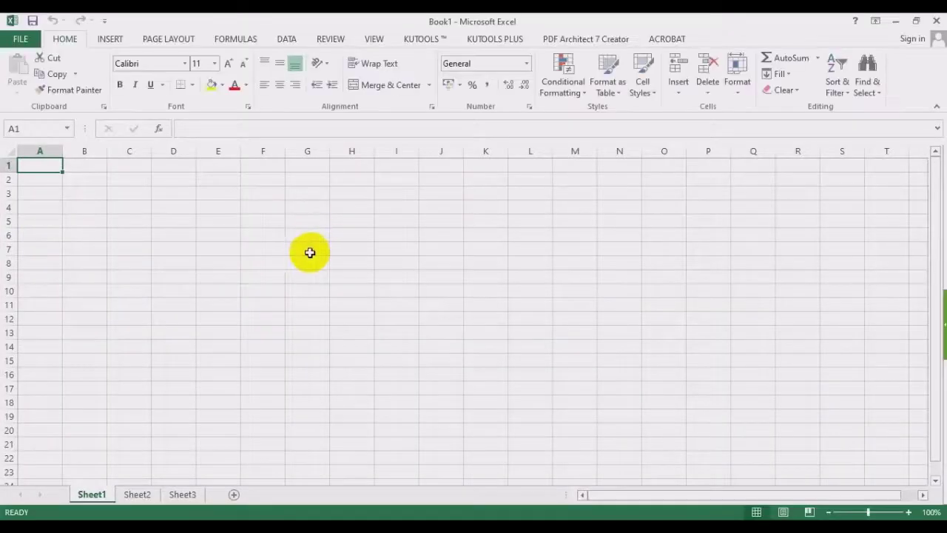
click(299, 261)
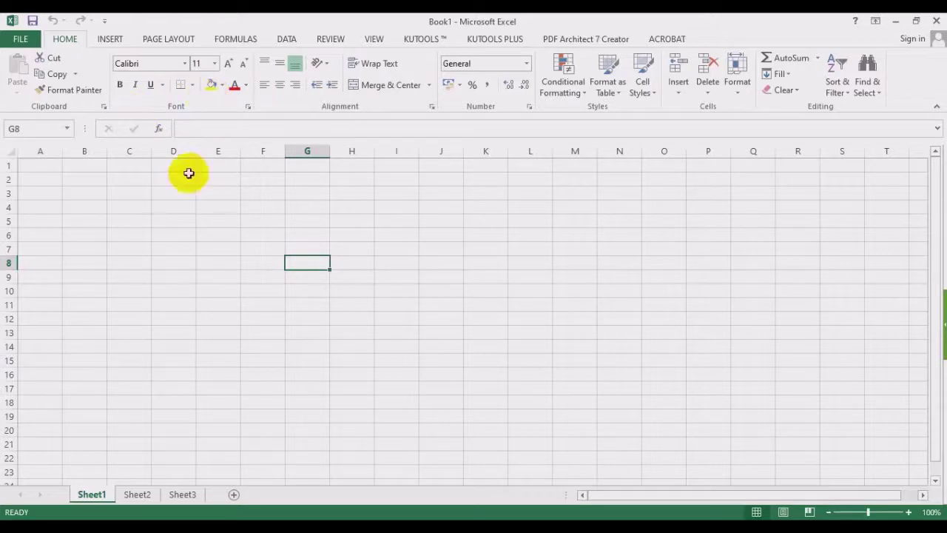
click(174, 271)
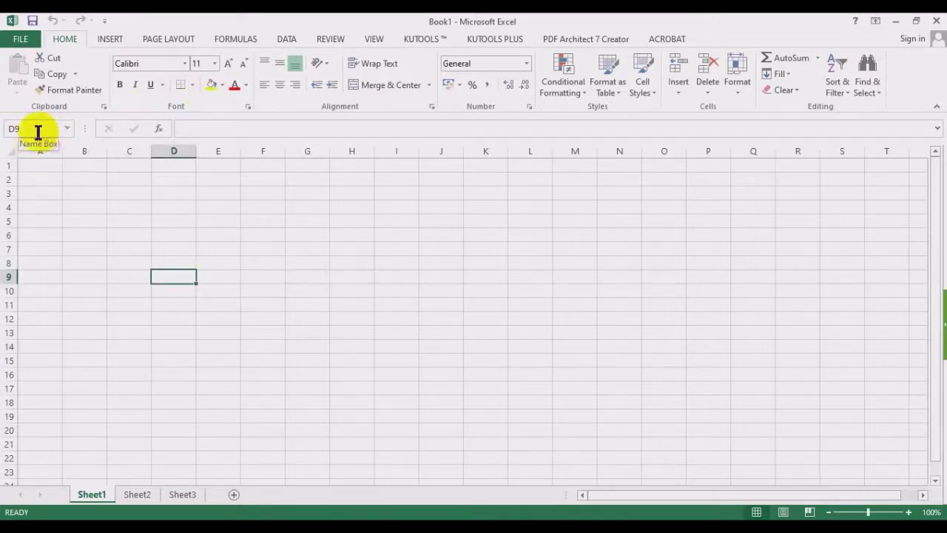
click(315, 318)
click(137, 235)
click(505, 216)
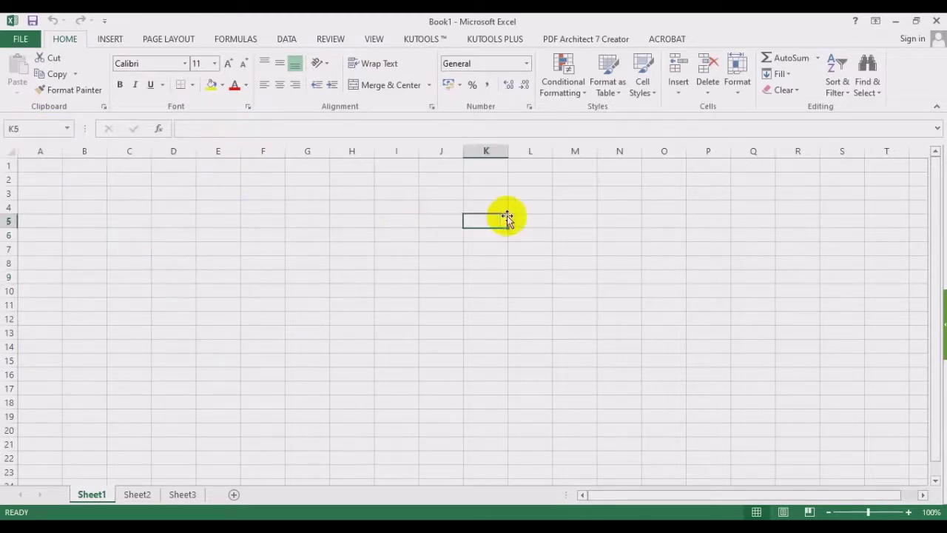
click(346, 288)
click(211, 333)
drag(440, 333, 436, 319)
click(437, 249)
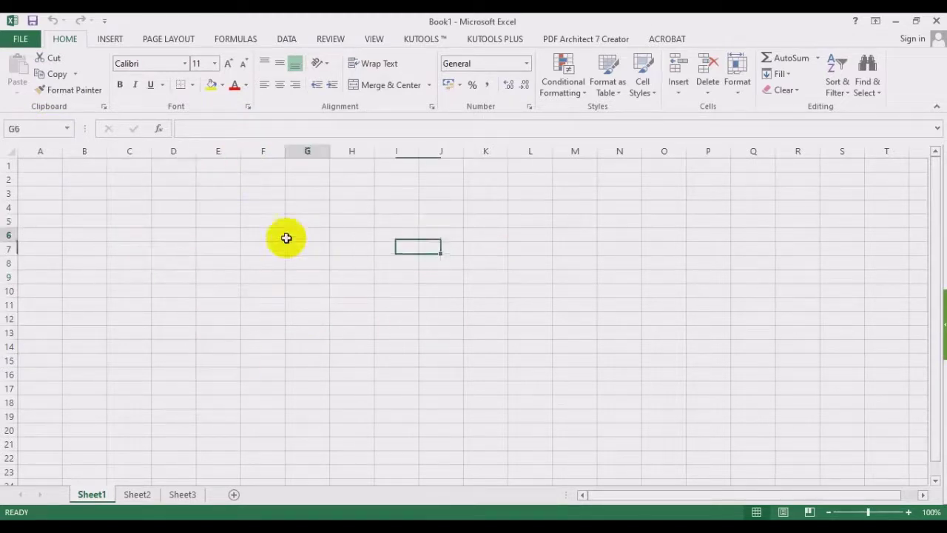
click(299, 235)
click(216, 277)
click(434, 222)
click(244, 230)
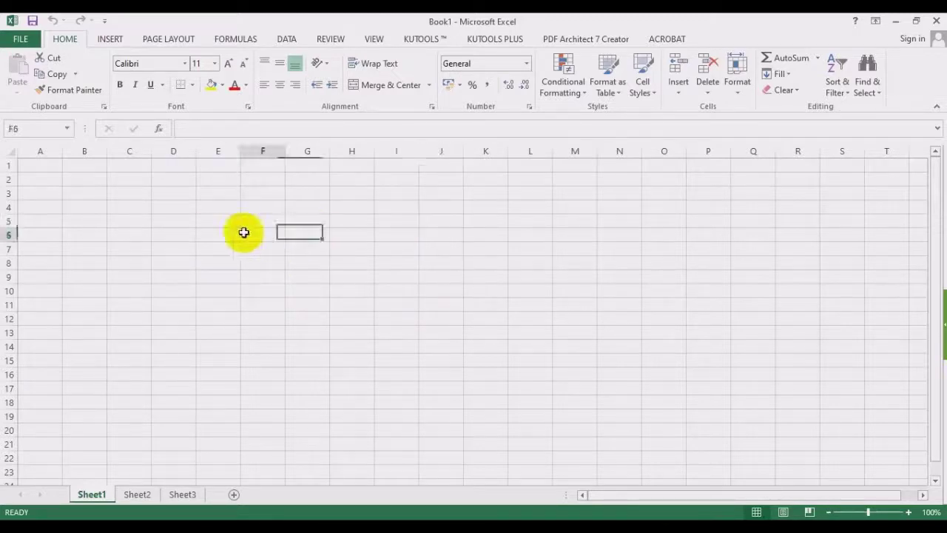
click(298, 363)
click(478, 289)
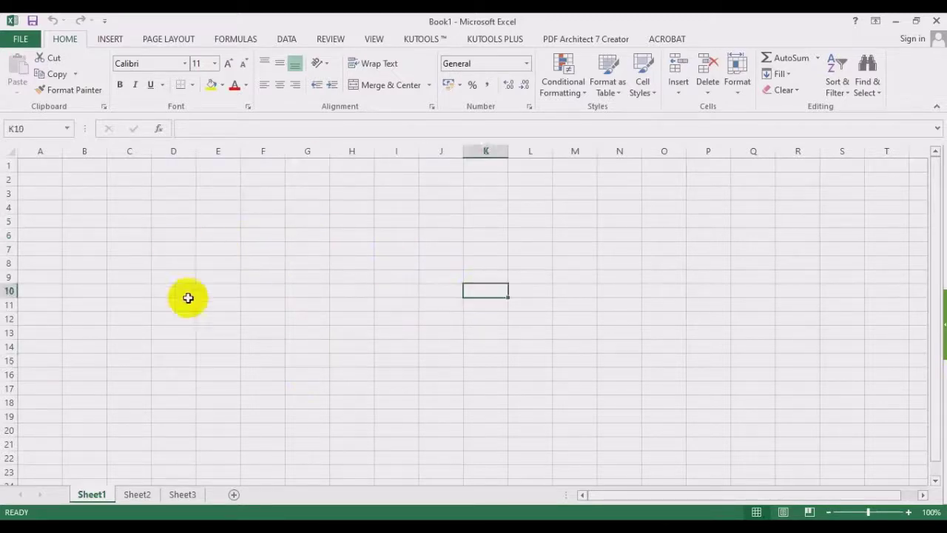
click(173, 274)
click(42, 164)
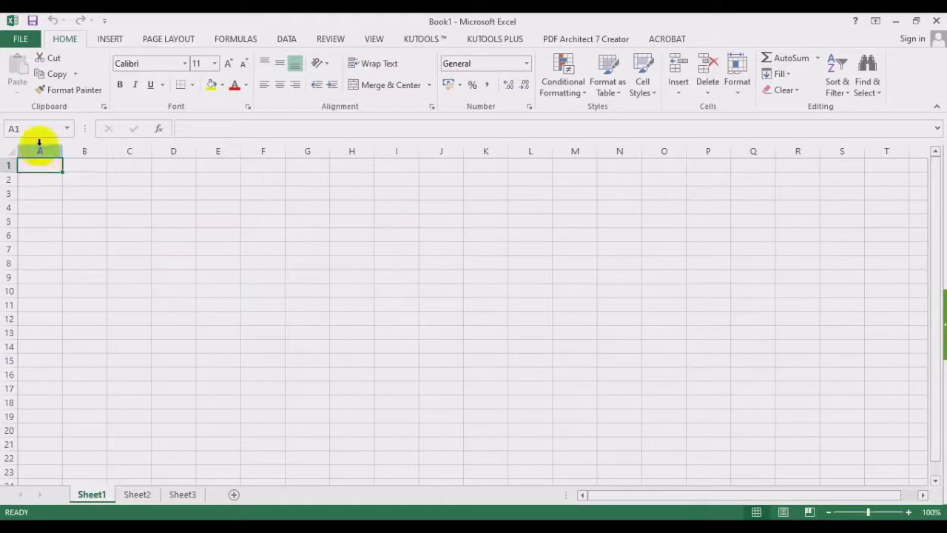
click(68, 194)
click(41, 168)
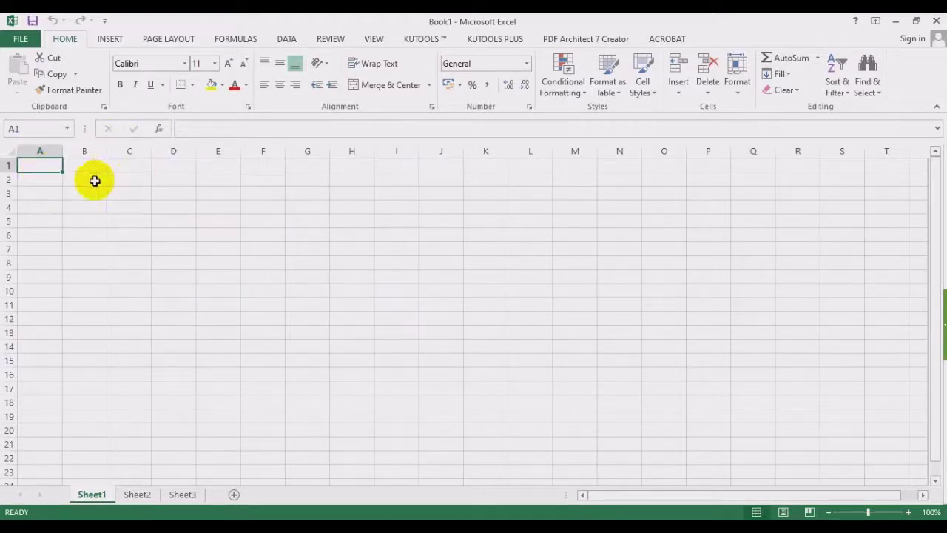
Step: Move along row 1 with arrow keys, jumping to XFD1 with Ctrl+Right and back to A1
key(Right)
key(Right)
key(Right)
key(Right)
key(Right)
key(Right)
key(Right)
key(Right)
key(Right)
key(Right)
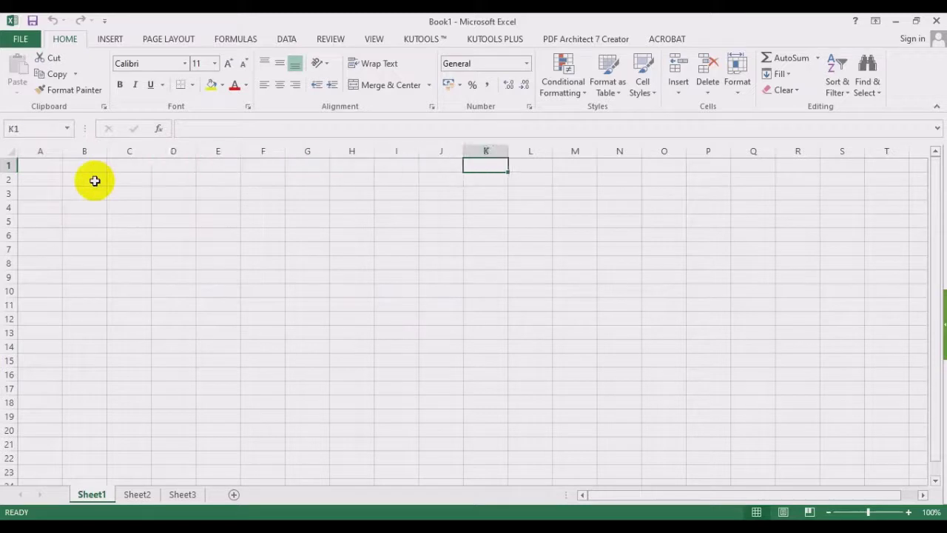
key(Right)
key(Right)
key(Right)
key(Right)
key(Right)
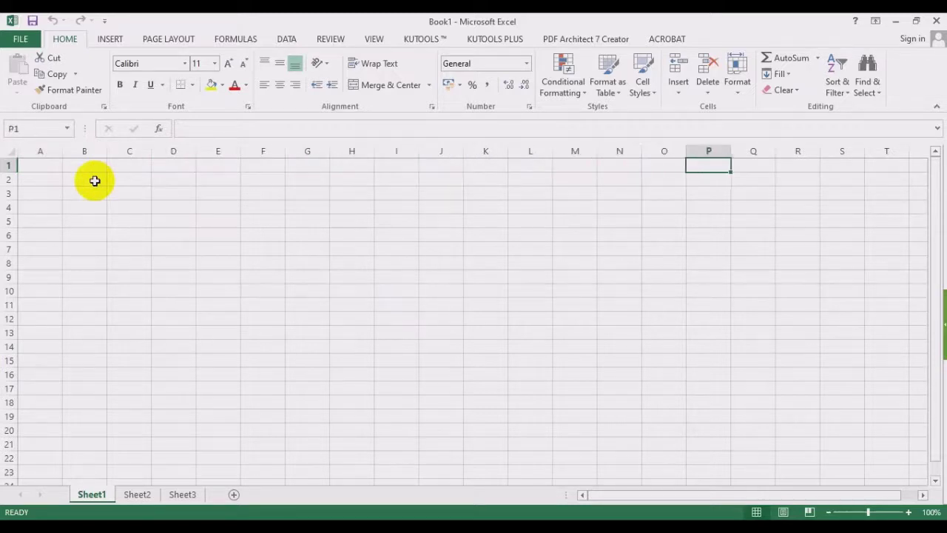
key(Right)
key(Right)
key(Right)
key(Right)
key(Right)
key(Right)
key(Right)
key(Right)
key(Right)
key(Right)
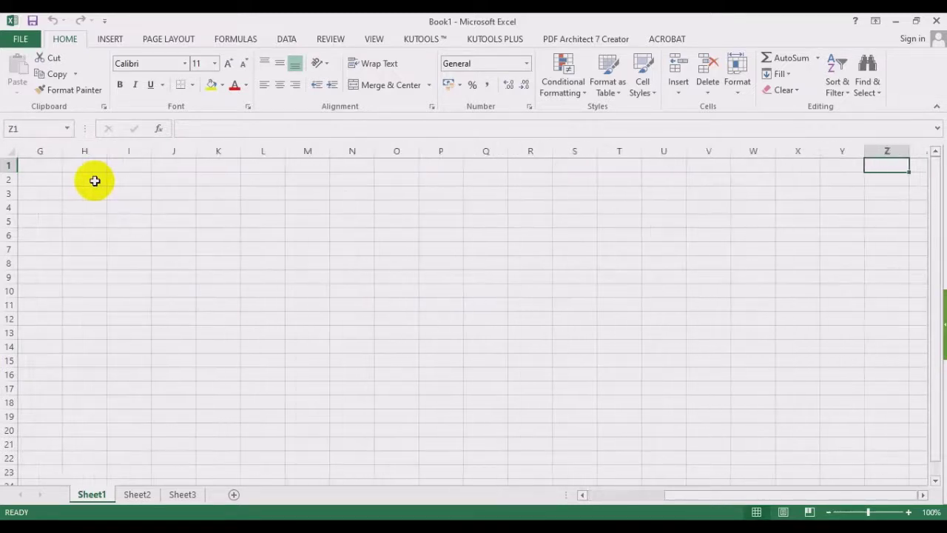
key(ctrl+Right)
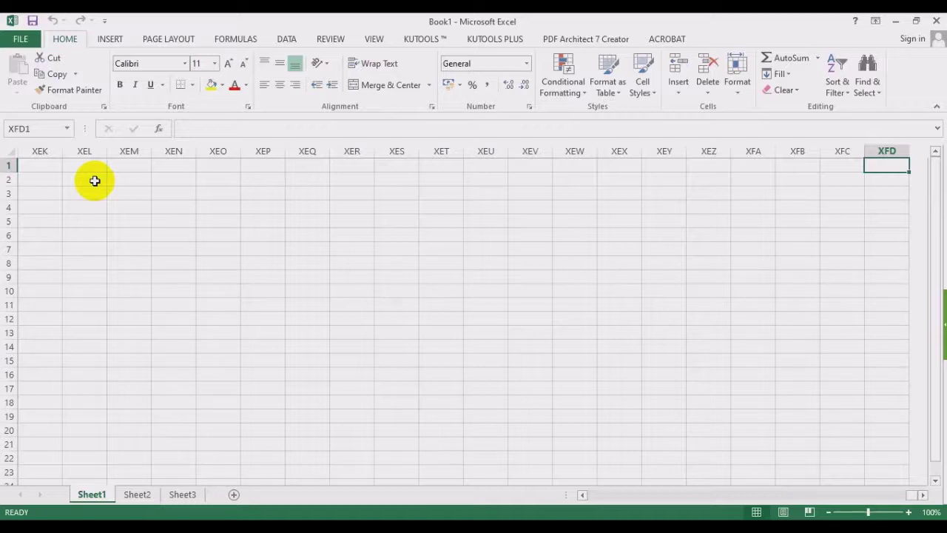
key(ctrl+Left)
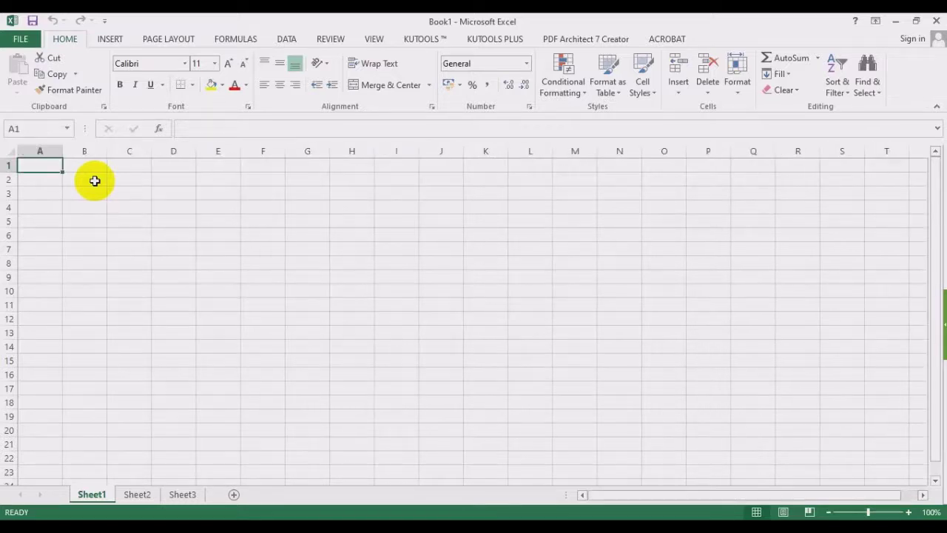
key(Right)
key(Right)
key(Right)
key(Right)
key(Right)
key(Right)
key(Right)
key(Right)
key(Right)
key(Right)
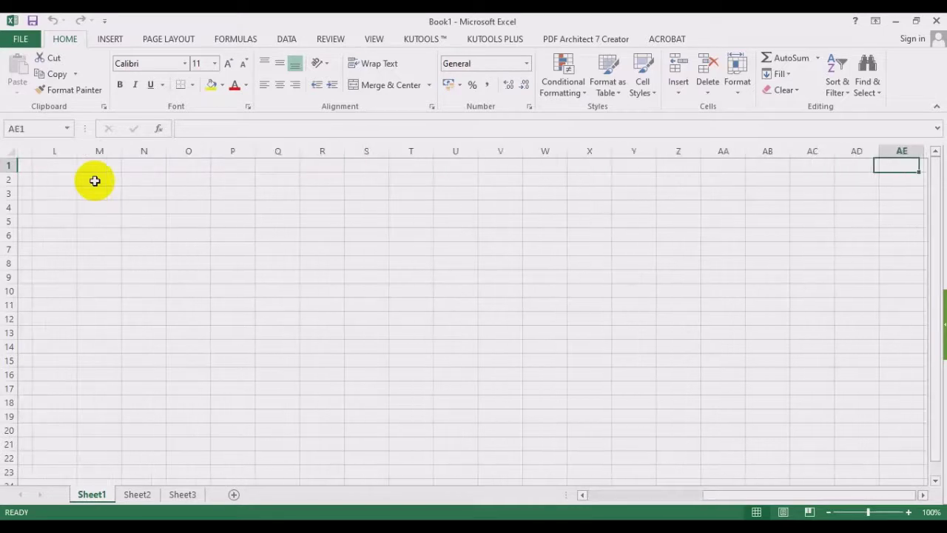
key(ctrl+Left)
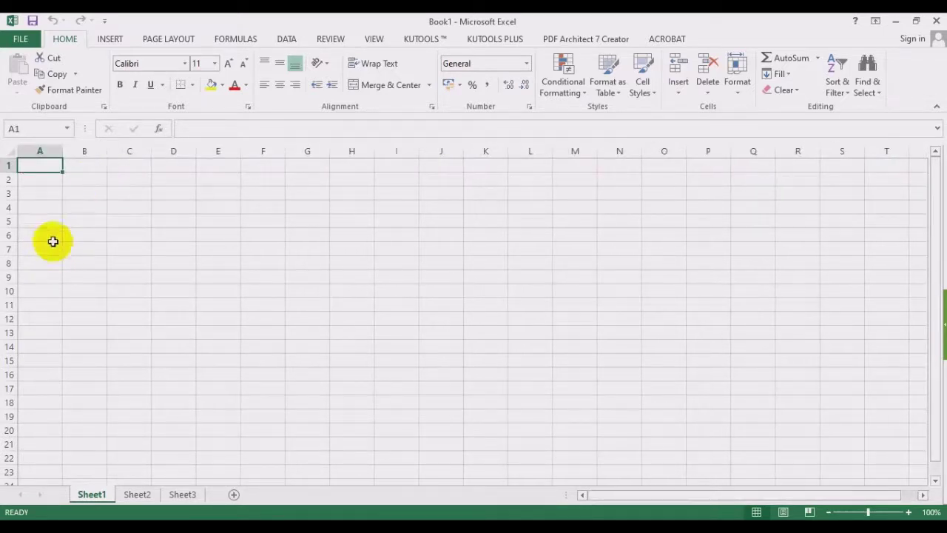
click(9, 164)
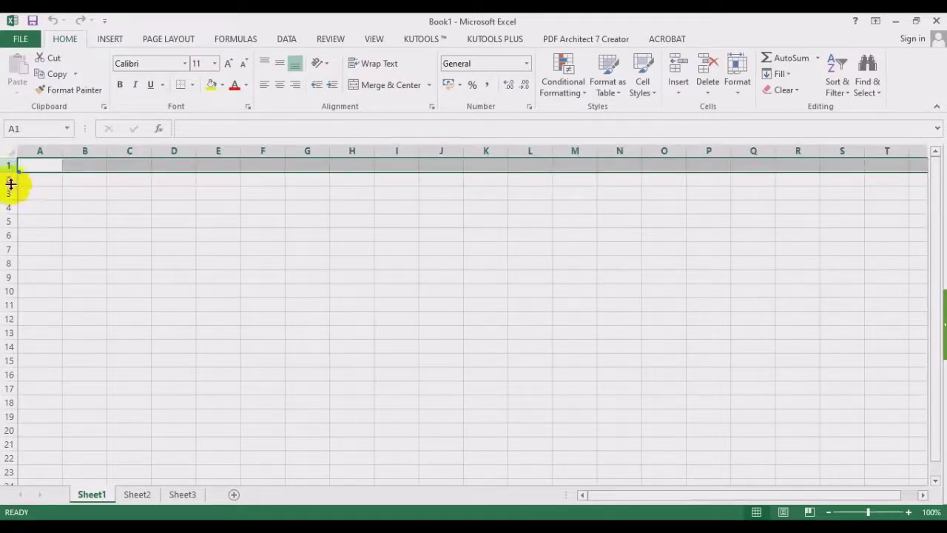
click(40, 150)
click(84, 148)
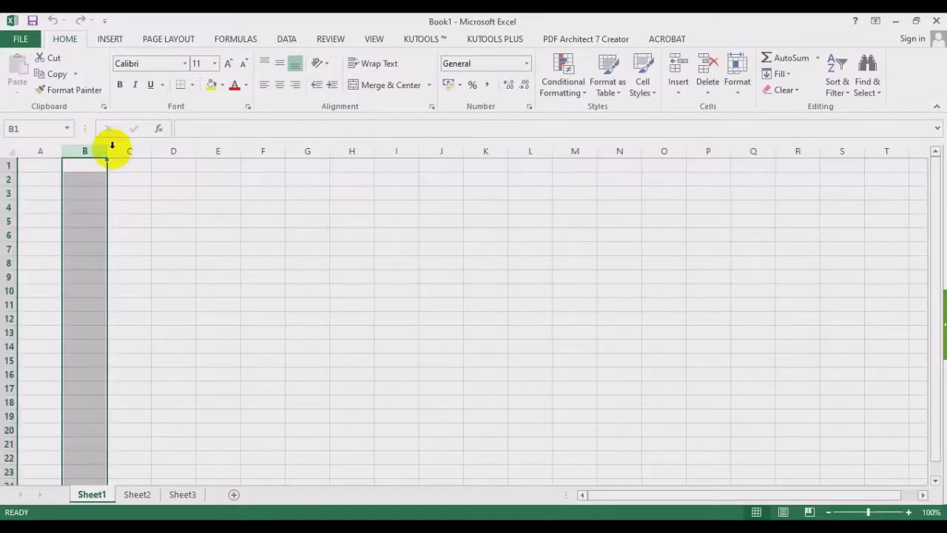
click(118, 145)
click(8, 179)
click(8, 193)
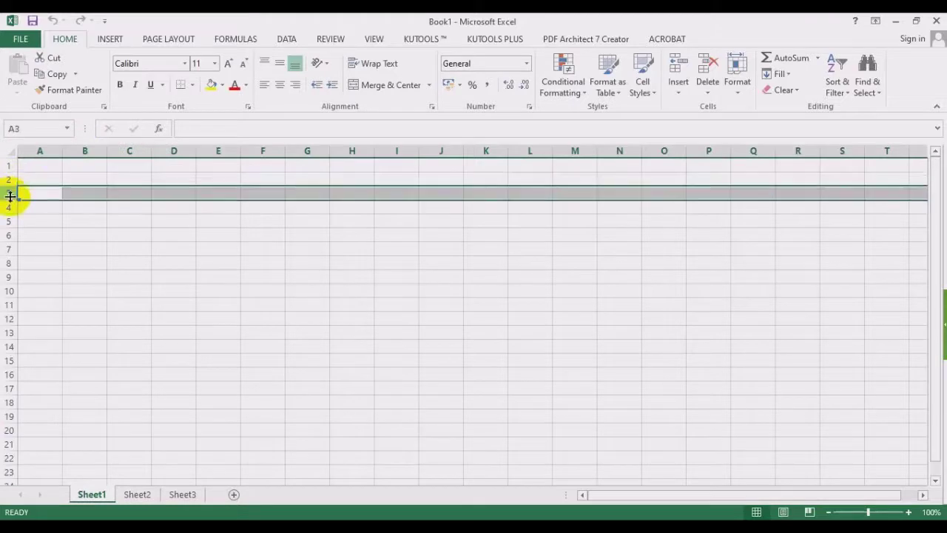
click(53, 246)
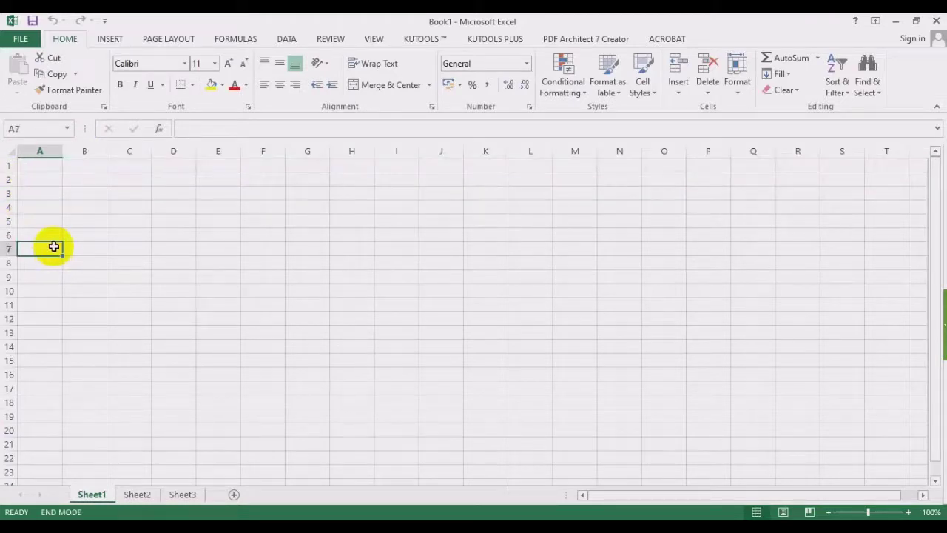
key(Down)
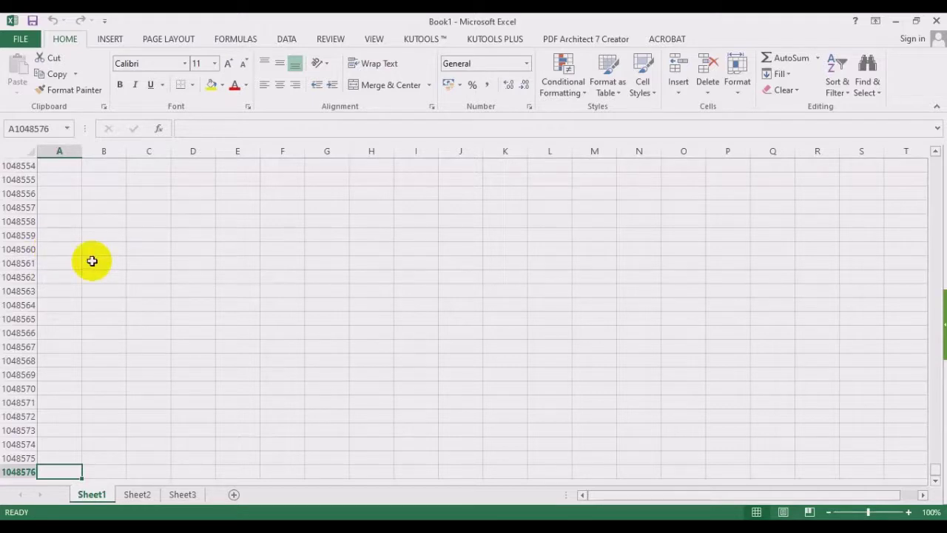
key(ctrl+Home)
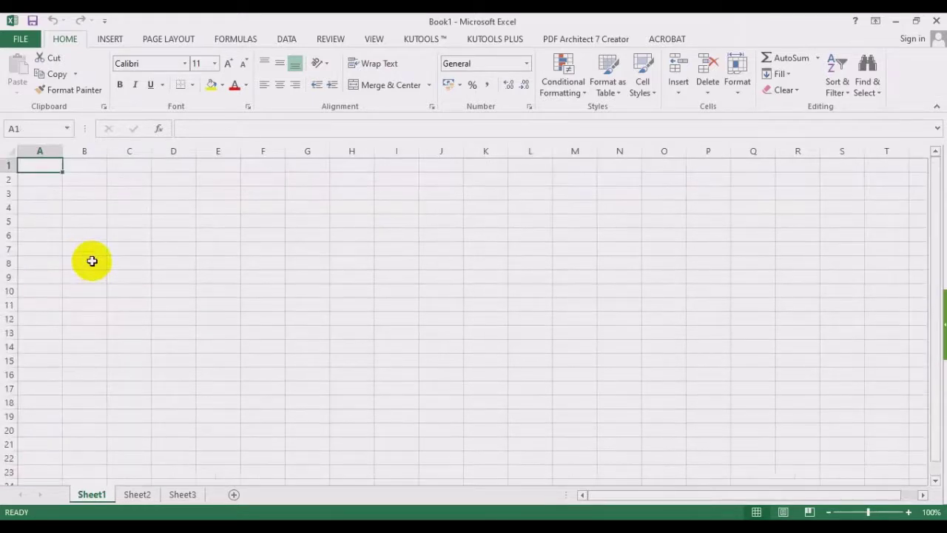
click(92, 261)
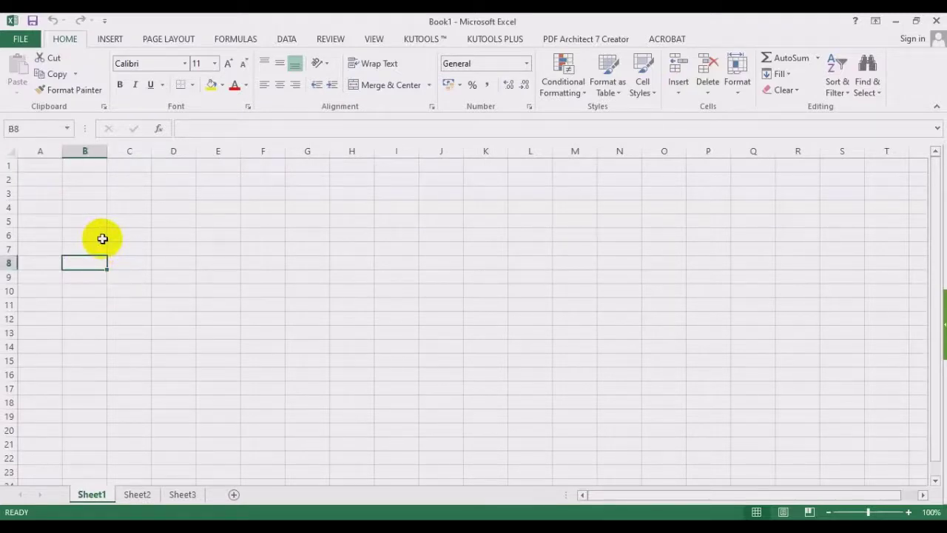
click(303, 318)
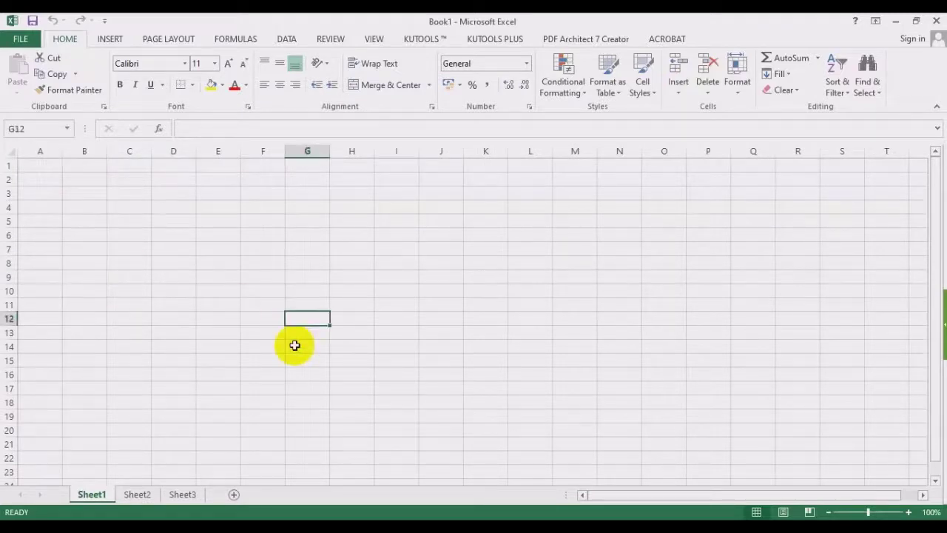
click(108, 268)
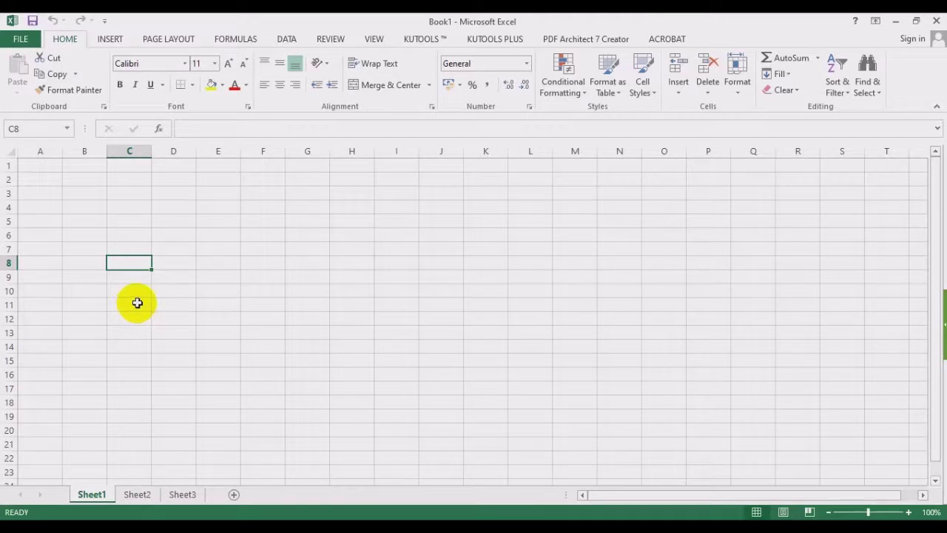
click(134, 413)
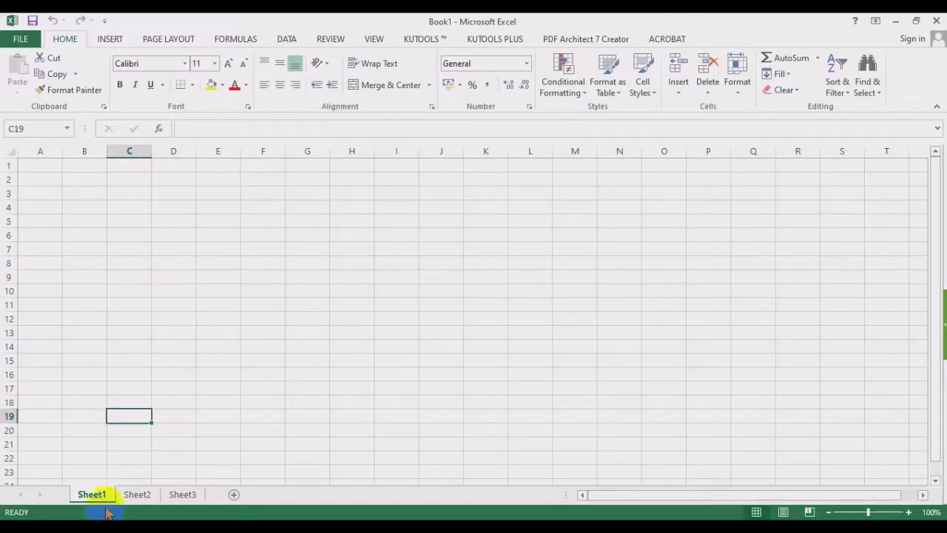
click(140, 495)
click(174, 495)
click(93, 498)
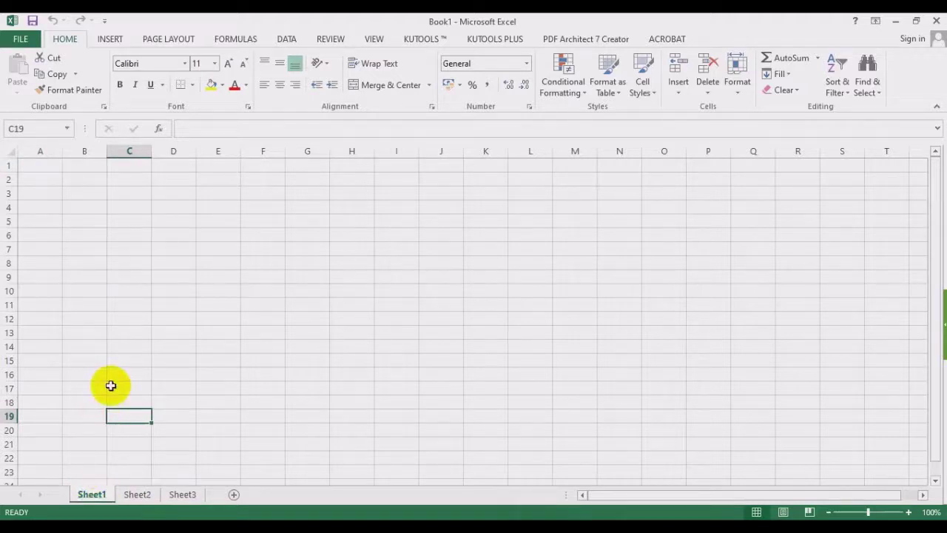
click(250, 289)
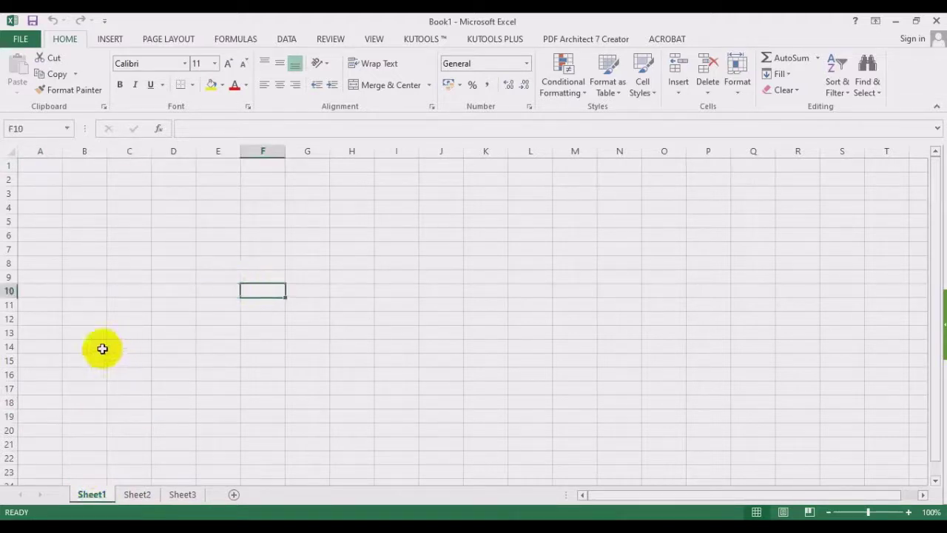
click(139, 496)
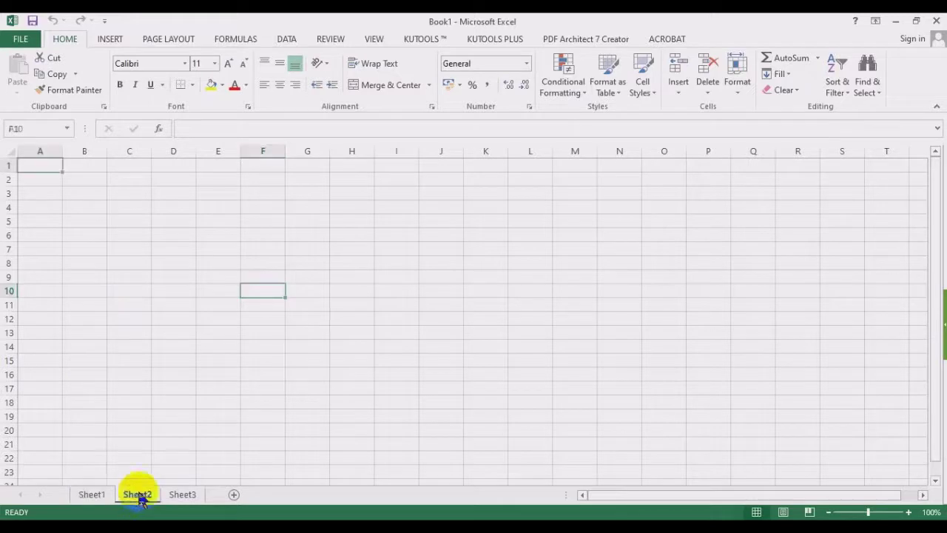
click(91, 494)
click(139, 495)
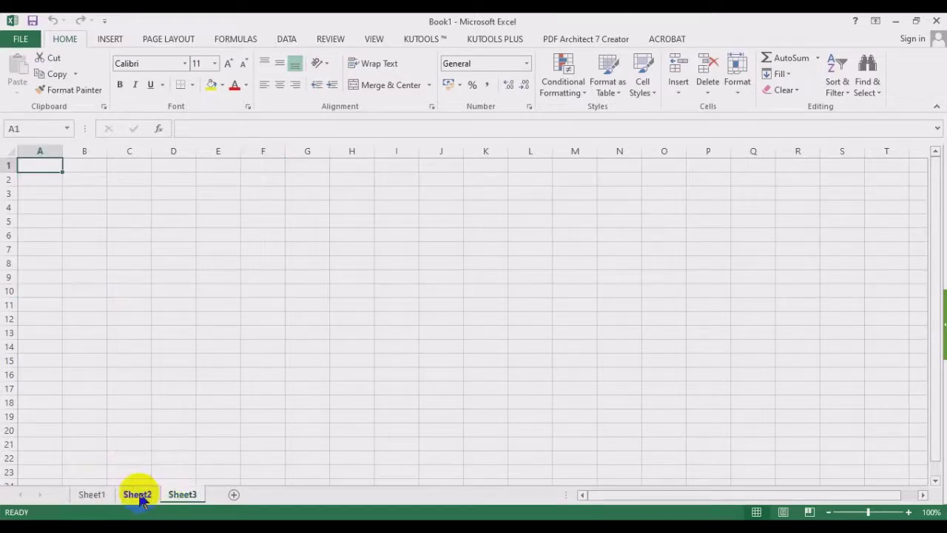
click(92, 495)
click(139, 496)
click(183, 496)
click(94, 496)
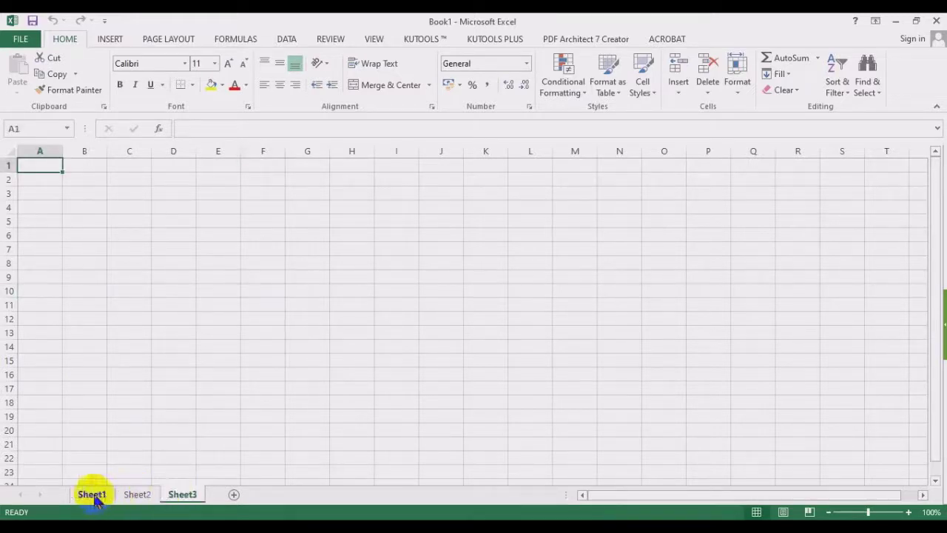
click(137, 495)
click(182, 495)
click(213, 278)
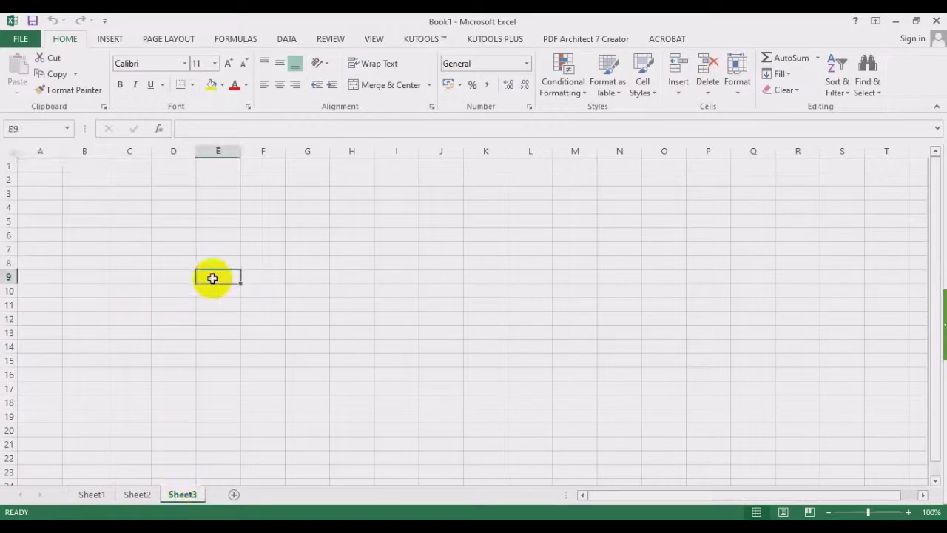
click(96, 495)
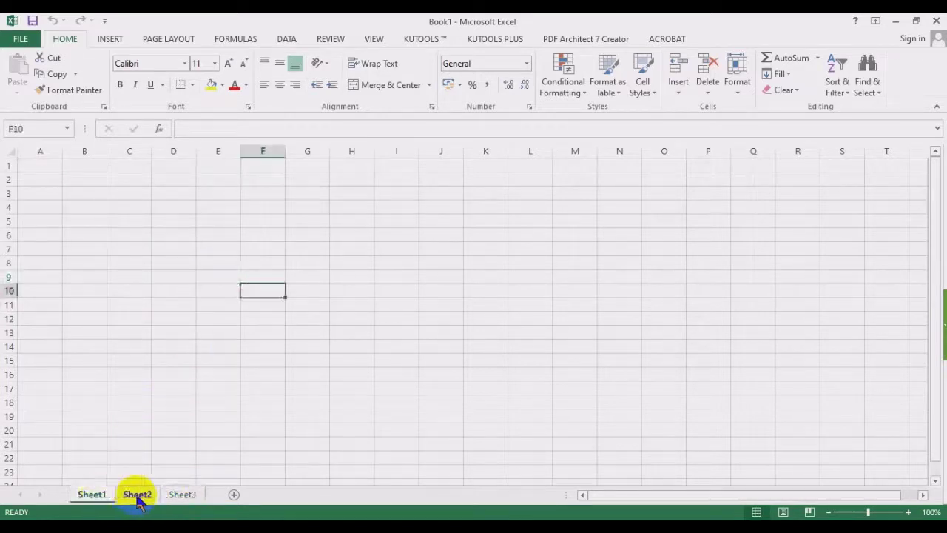
click(137, 496)
click(182, 495)
click(92, 496)
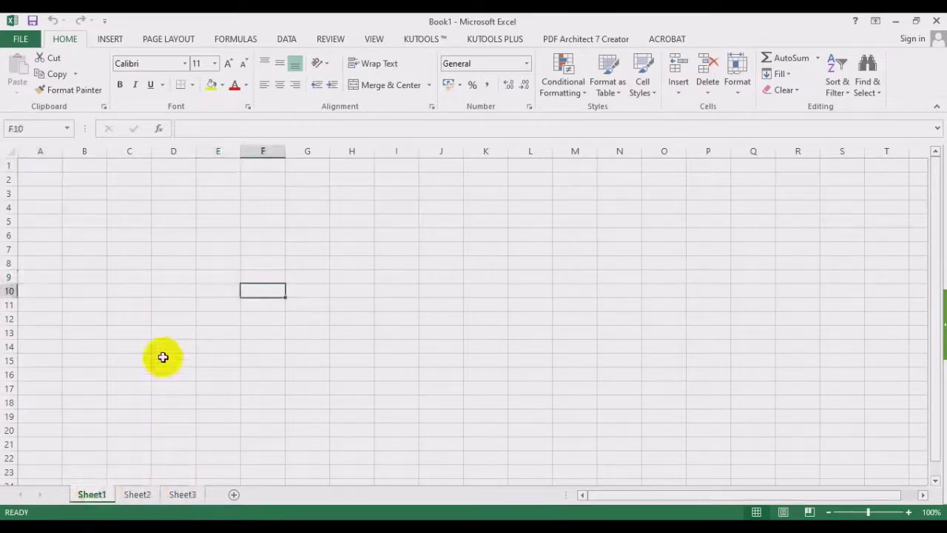
Step: Rename Sheet1 to Data Kasir and Sheet2 to Data Barang
right_click(90, 497)
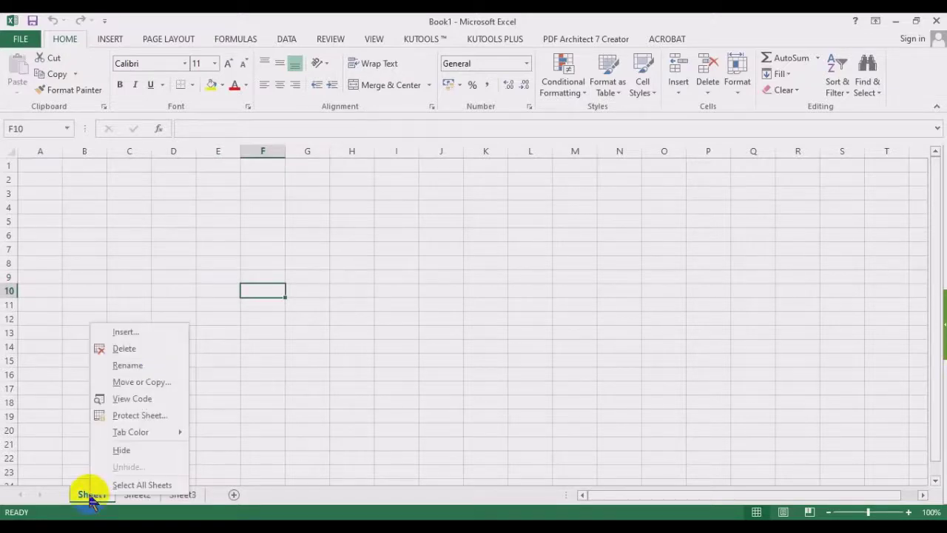
click(134, 365)
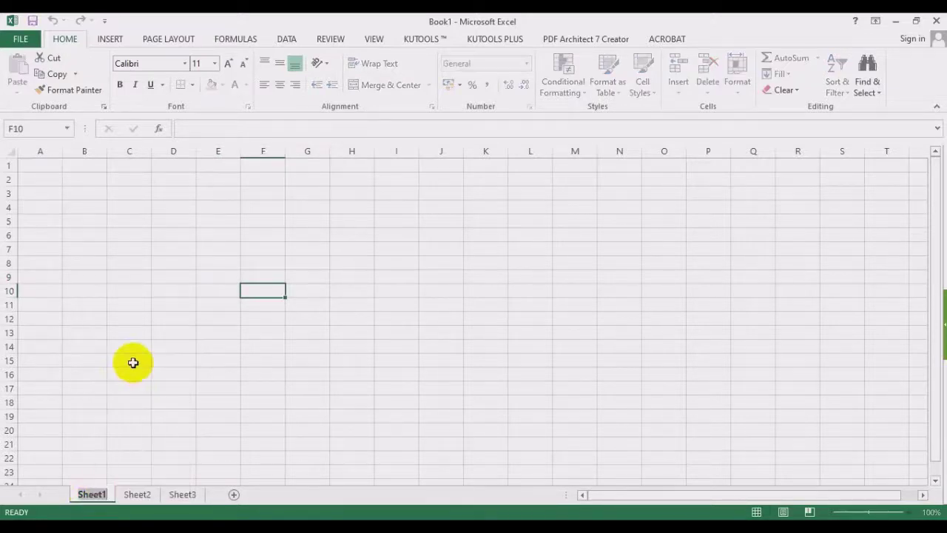
text(Data Kasir)
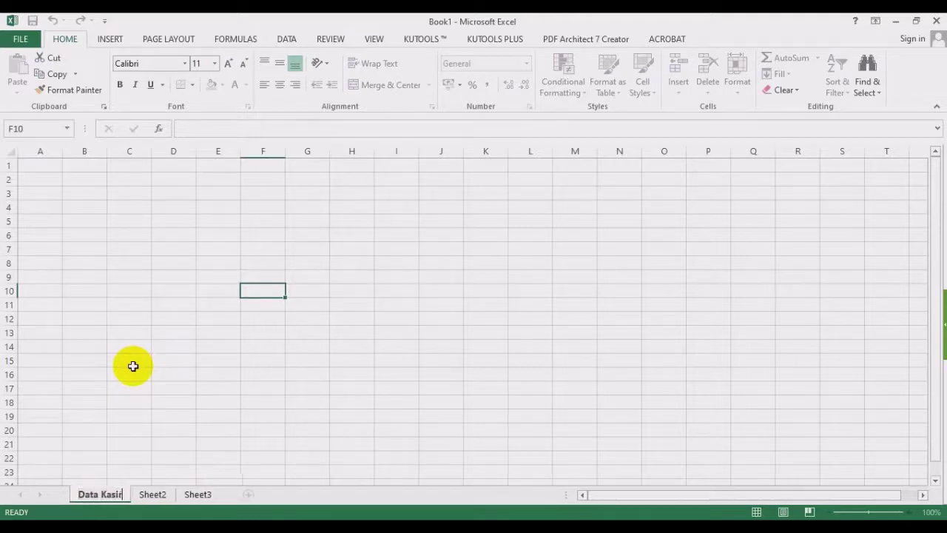
key(Return)
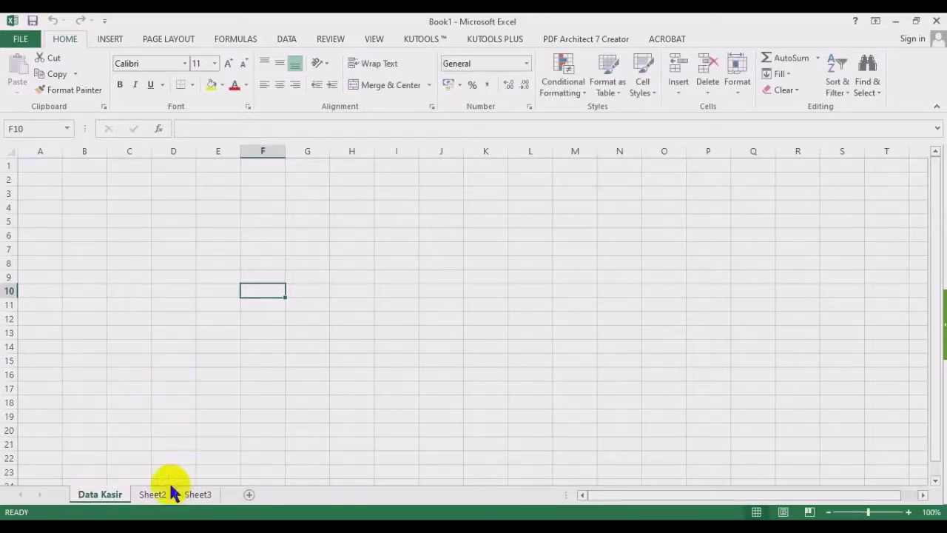
right_click(159, 496)
click(194, 362)
text(Data Barang)
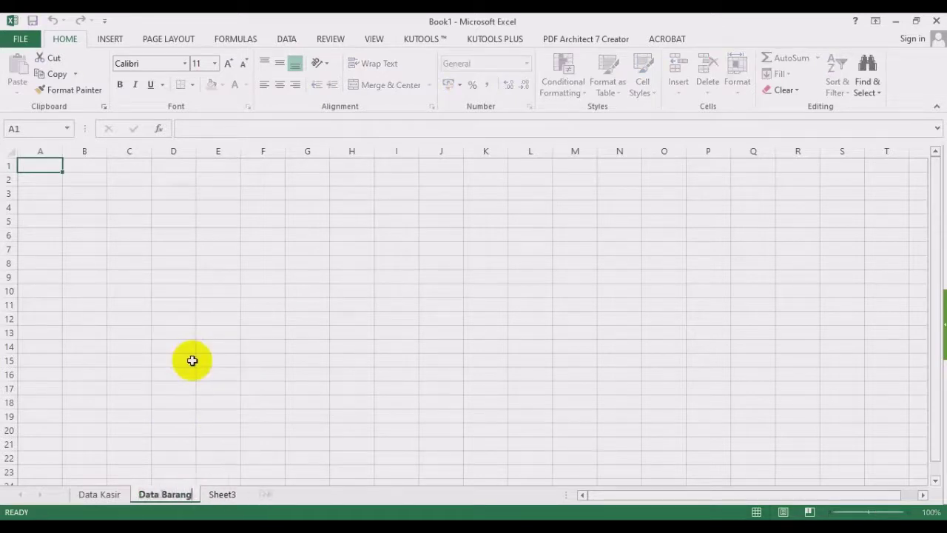
key(Return)
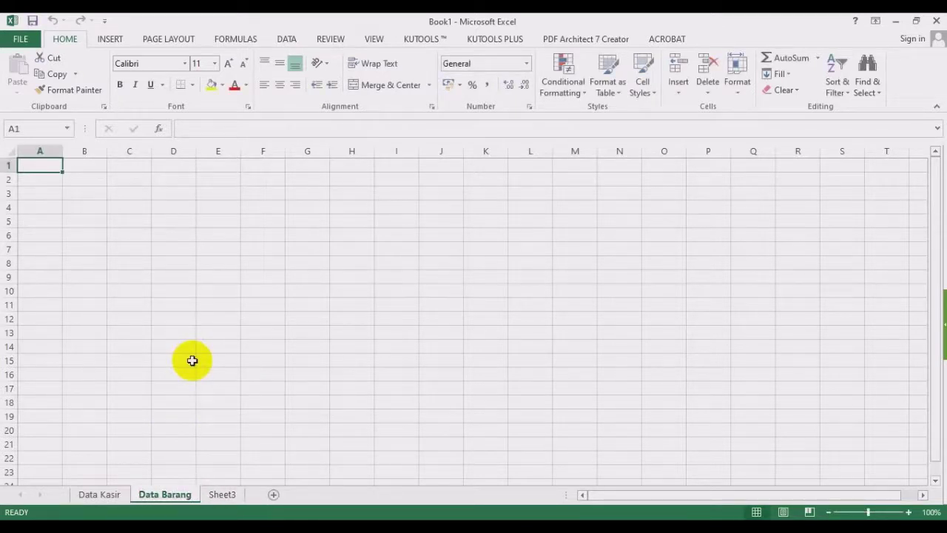
Step: Rename Sheet3 to Data Penjualan and add a new blank sheet after it
right_click(222, 494)
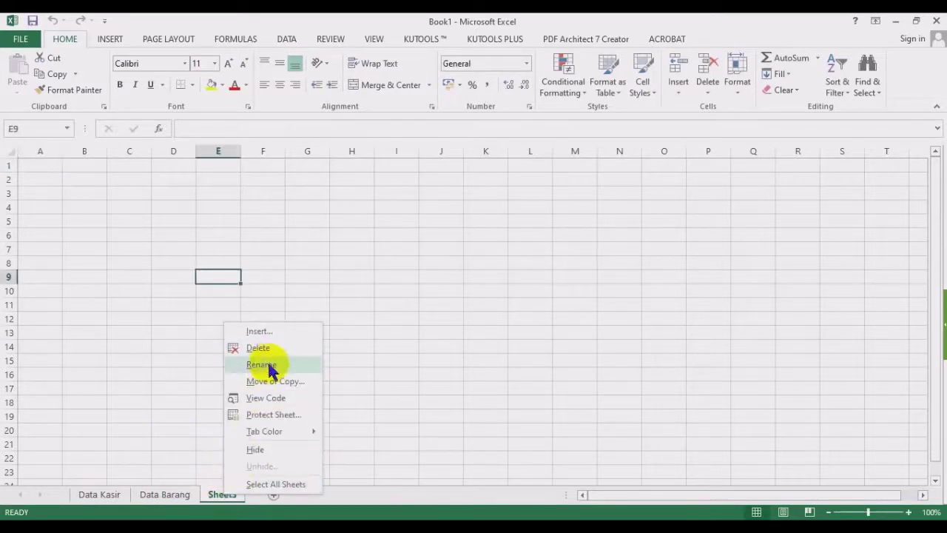
click(261, 364)
text(Data Penjuala)
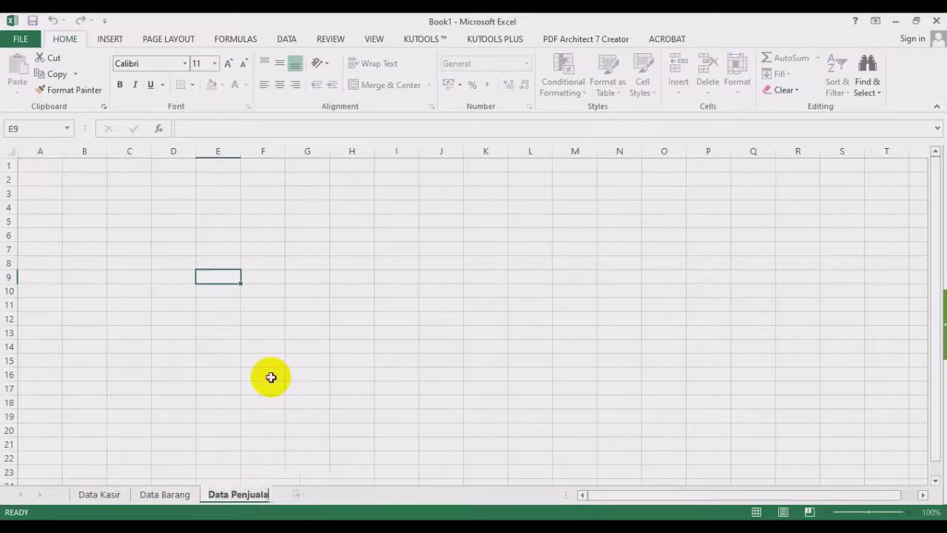
text(n)
key(Return)
click(303, 333)
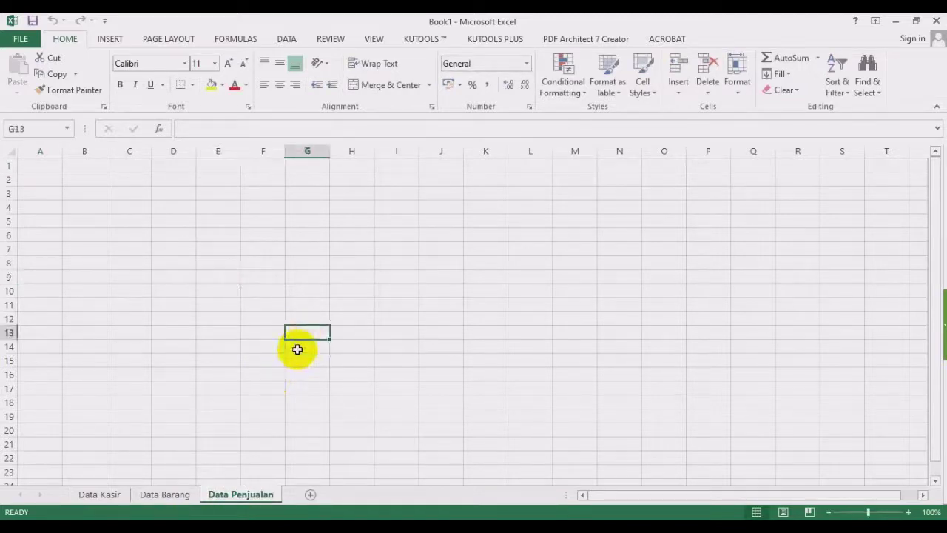
click(310, 494)
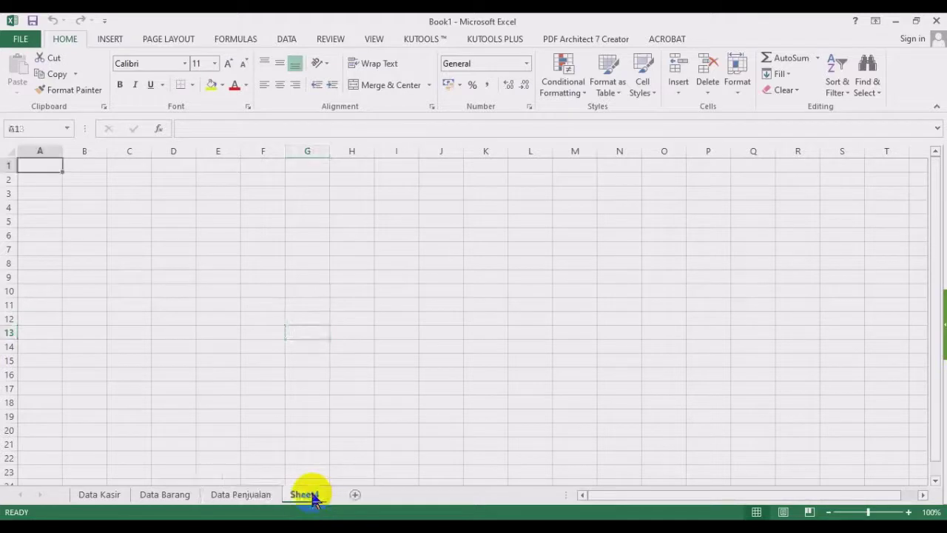
Step: Add Sheet5 and Sheet6 and switch between the new sheets
click(355, 495)
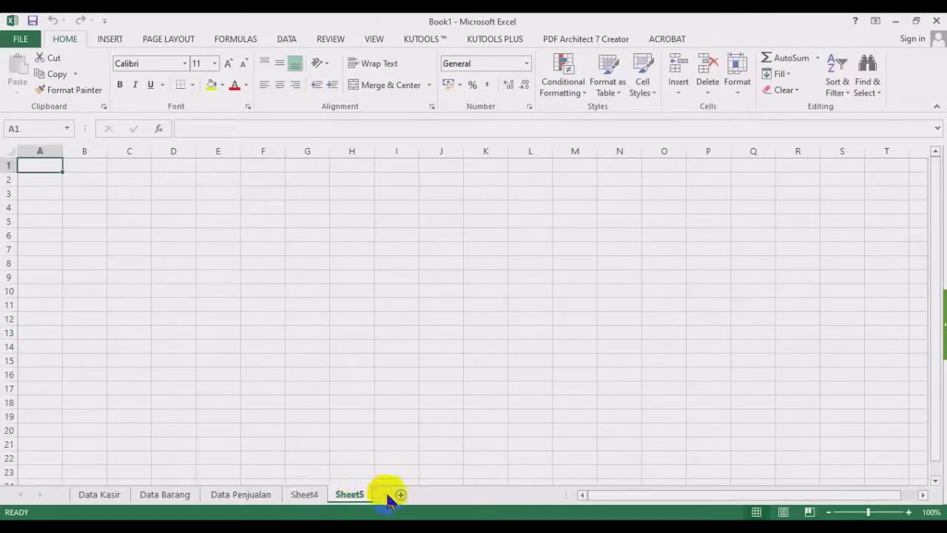
click(401, 494)
click(341, 386)
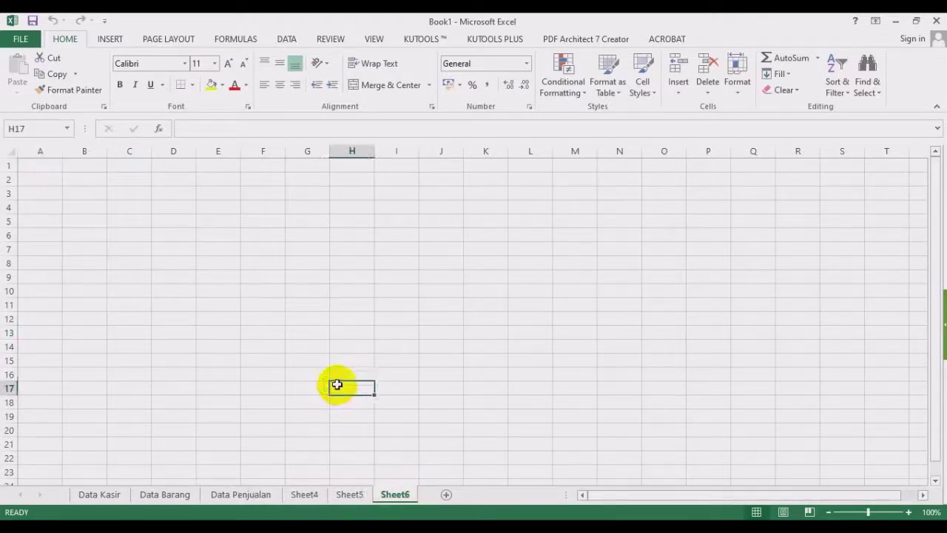
click(313, 494)
click(432, 387)
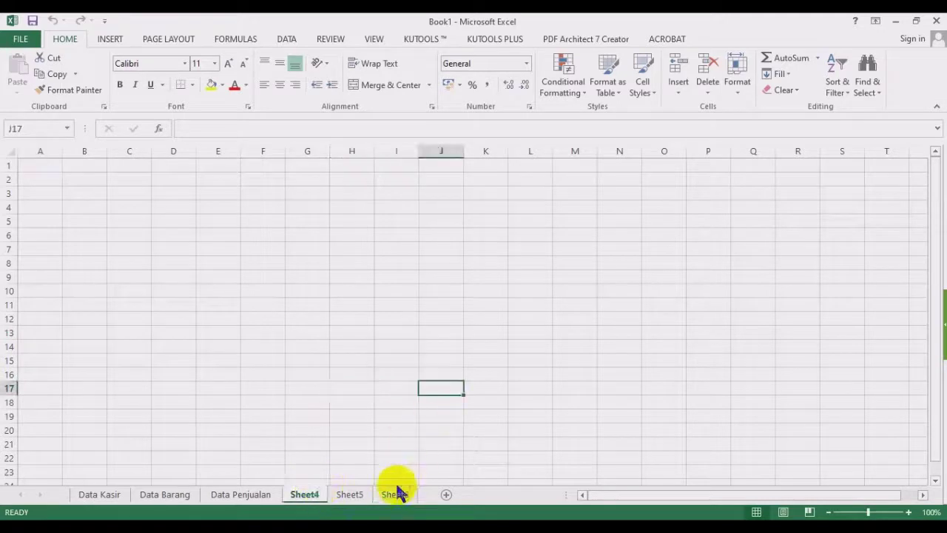
click(395, 488)
Step: Delete Sheet6 and Sheet5 from the workbook
right_click(395, 495)
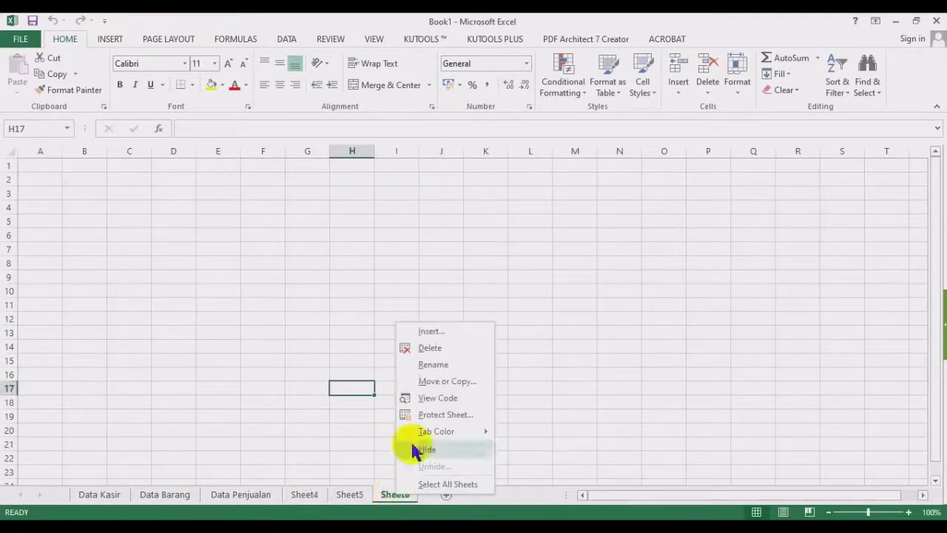
click(430, 347)
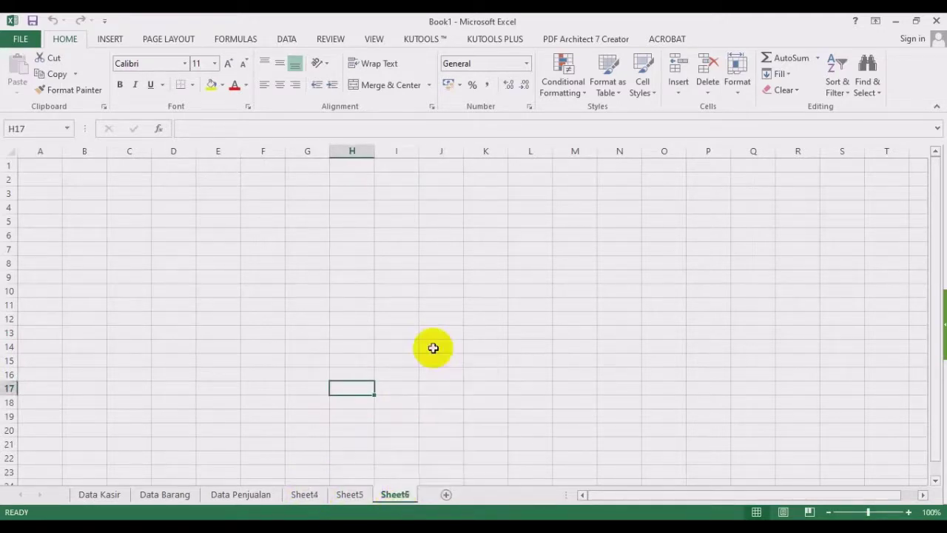
right_click(349, 494)
click(388, 349)
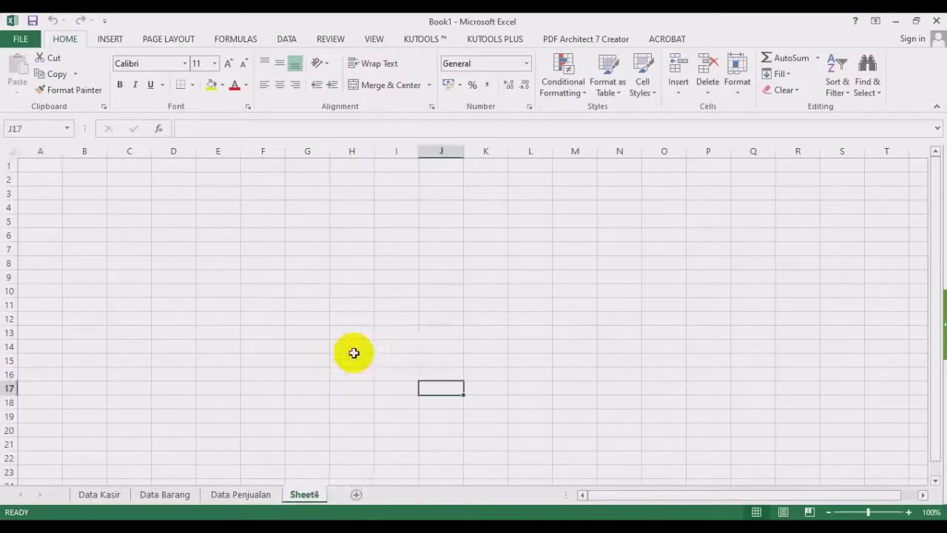
click(334, 346)
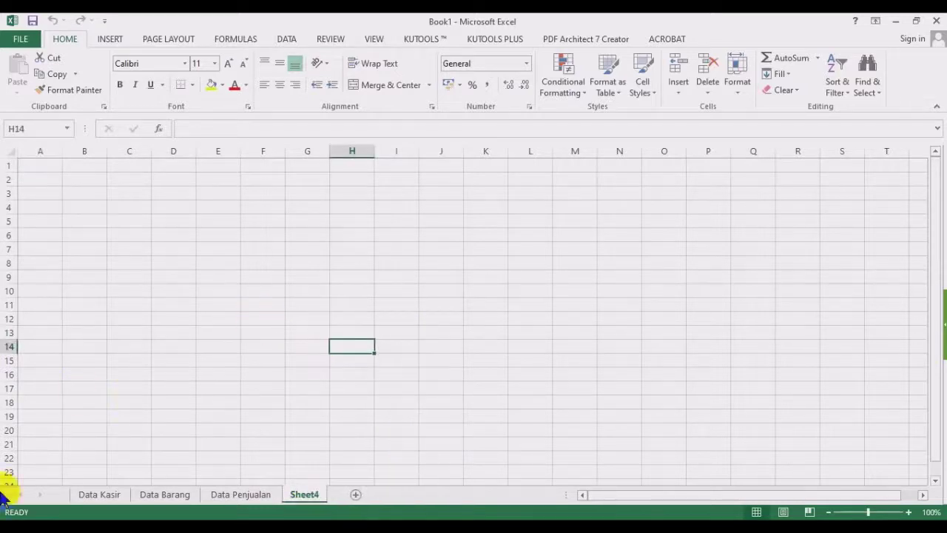
Step: Enter test words 'rtger ter' and 'tert ert' starting in cell C6
click(207, 316)
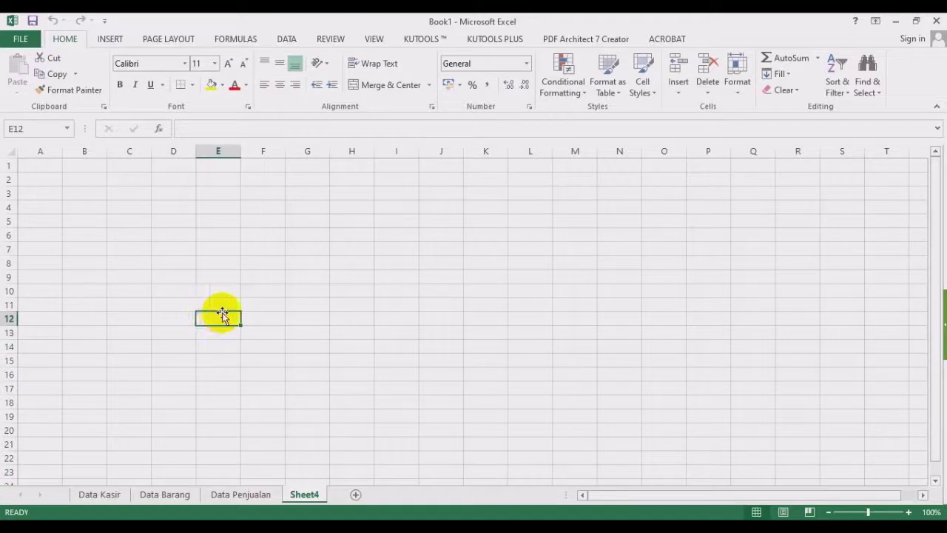
click(179, 278)
click(281, 383)
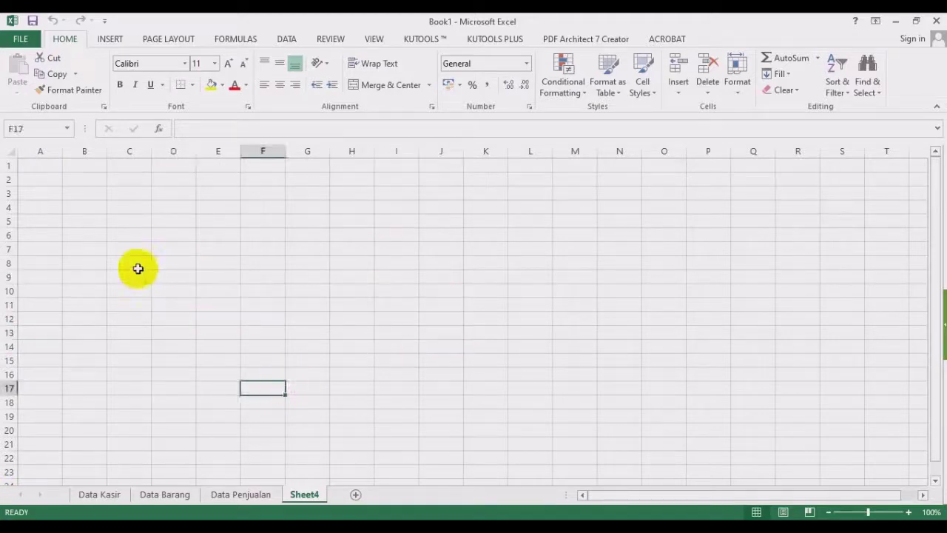
click(130, 234)
text(rtger ter)
key(Return)
text(tert ert)
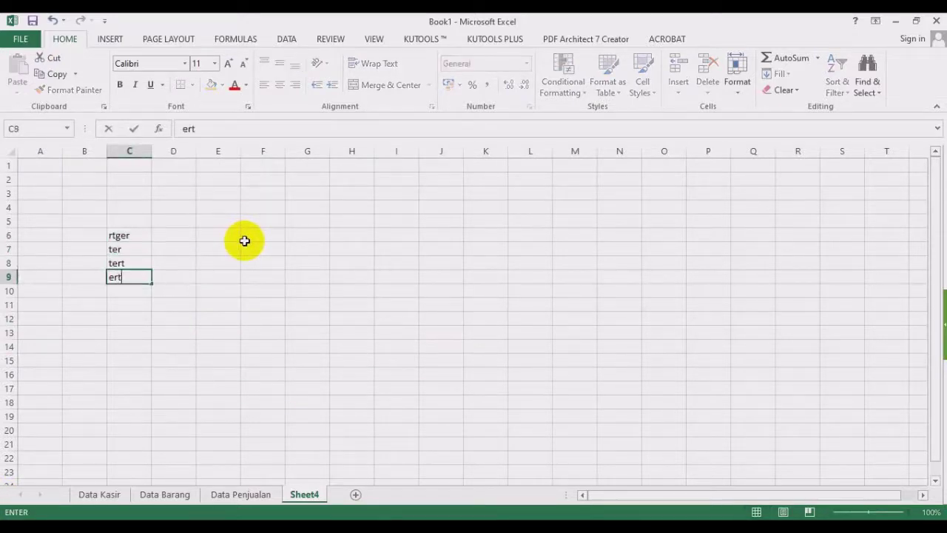
click(242, 250)
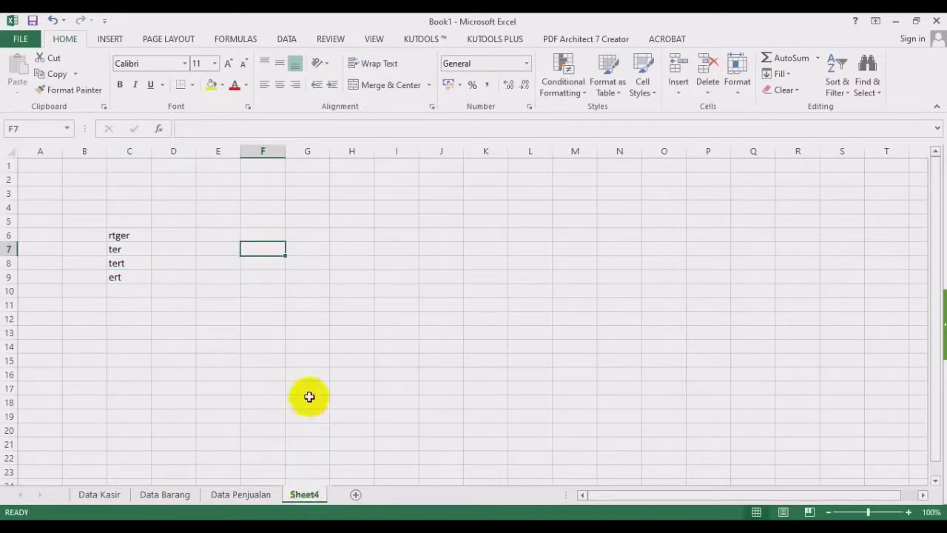
Step: Delete Sheet4 along with its test data, confirming the deletion
right_click(307, 500)
click(340, 347)
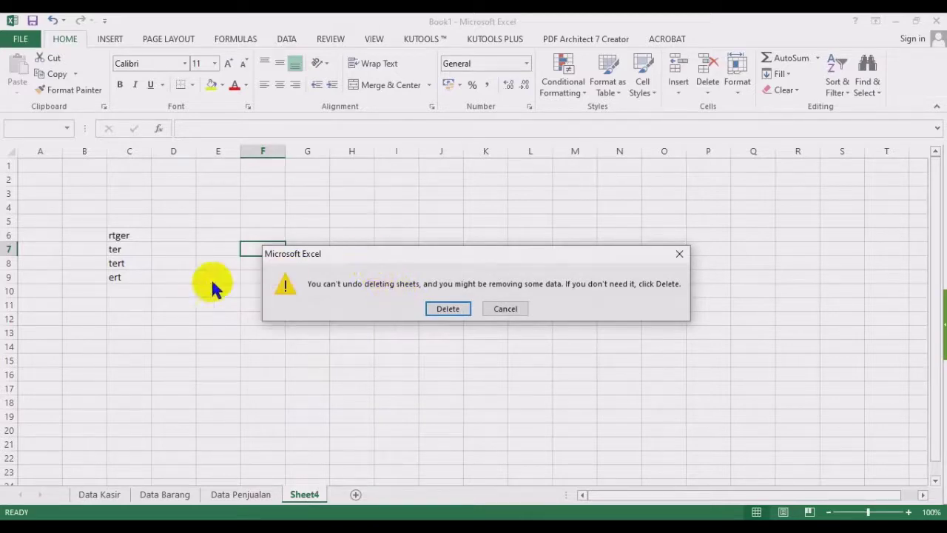
click(447, 310)
click(277, 276)
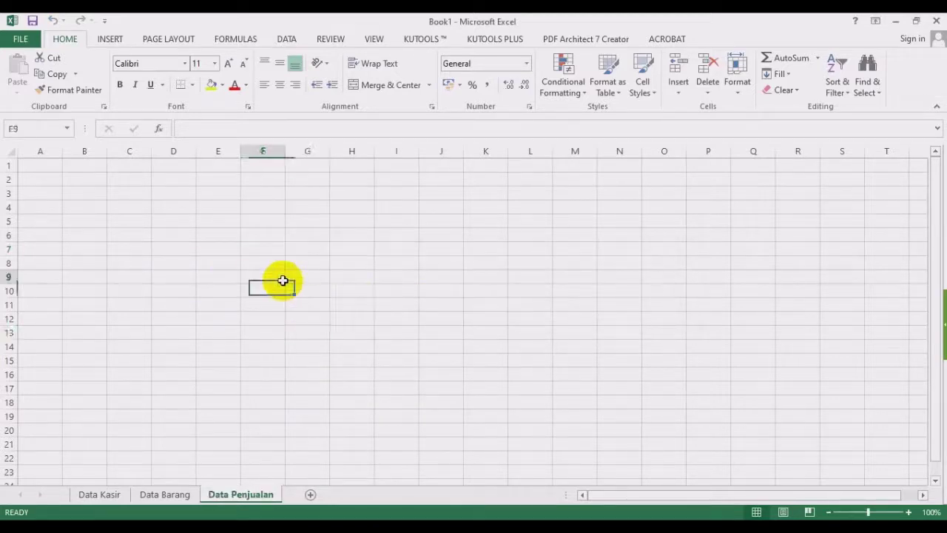
click(413, 248)
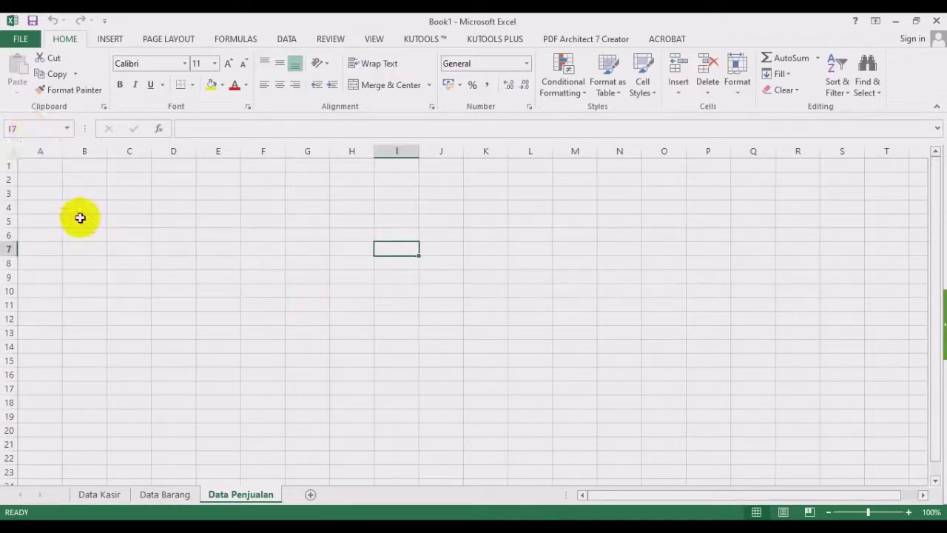
click(197, 225)
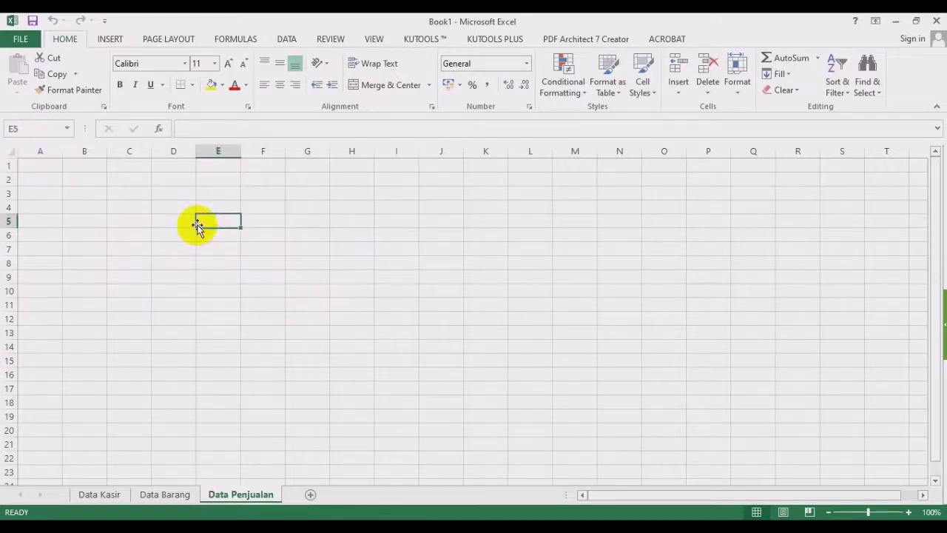
click(130, 234)
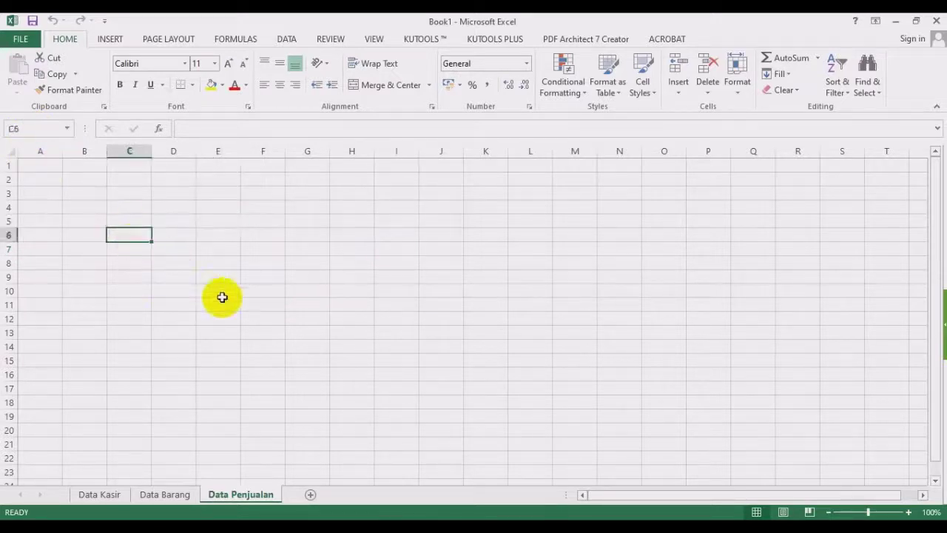
click(307, 298)
click(441, 248)
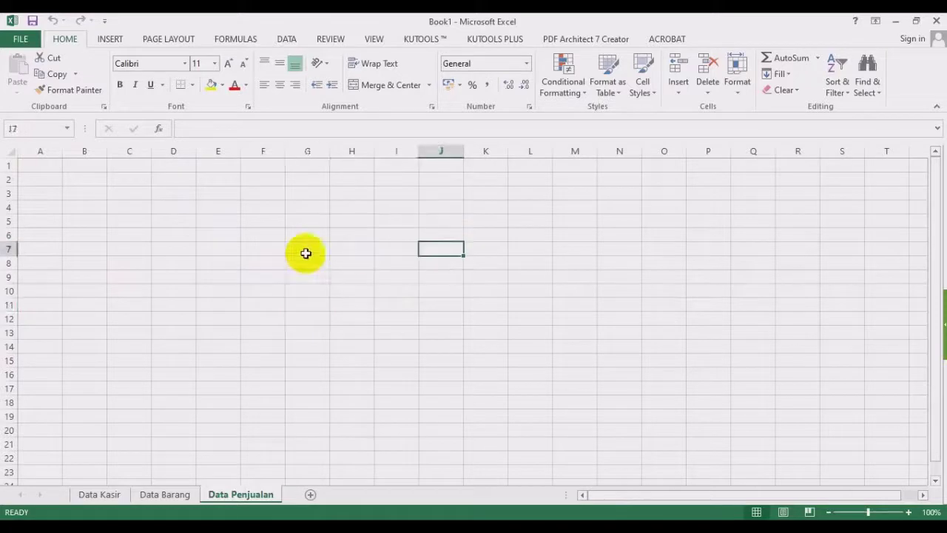
click(270, 260)
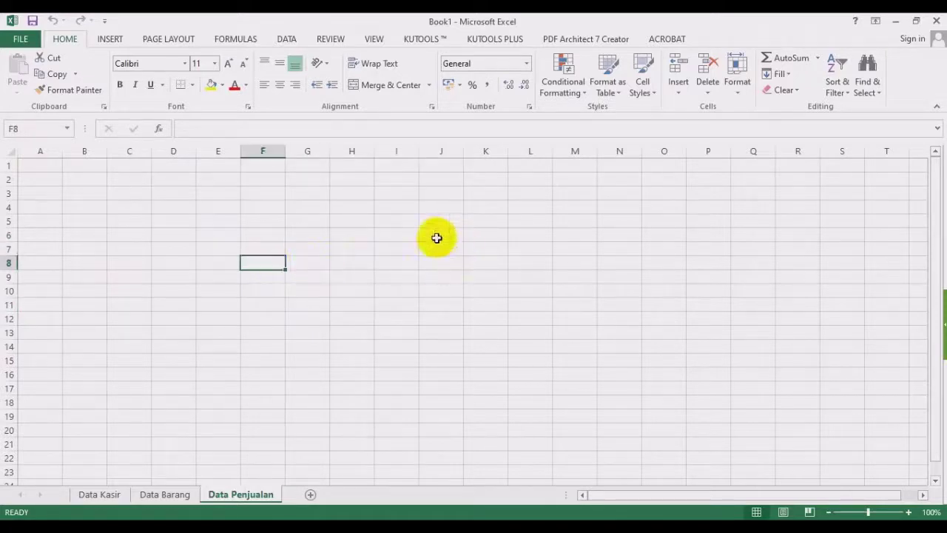
key(Left)
key(Left)
key(Left)
key(Down)
key(Down)
key(Down)
key(Down)
key(Down)
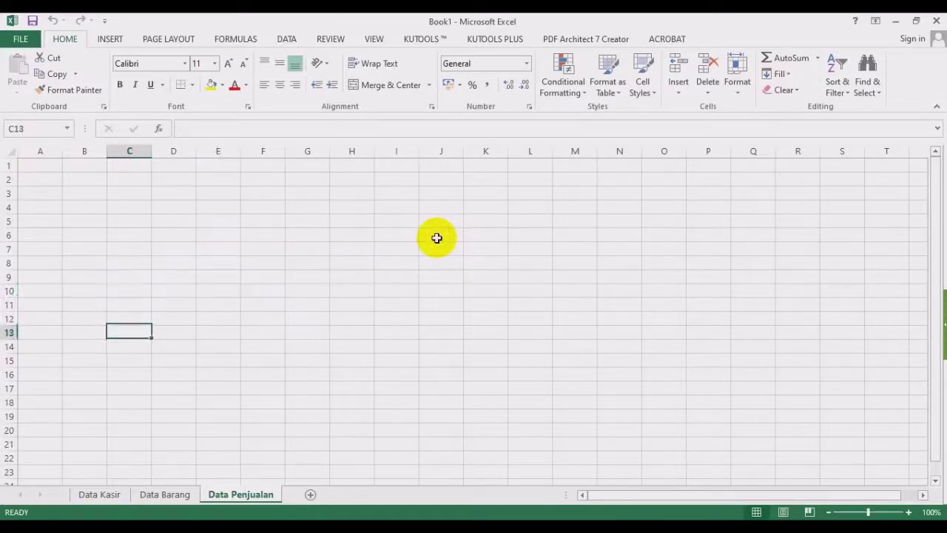
key(Right)
key(Right)
key(Right)
key(Right)
key(Up)
key(Up)
key(Up)
key(Up)
key(Left)
key(Left)
key(Left)
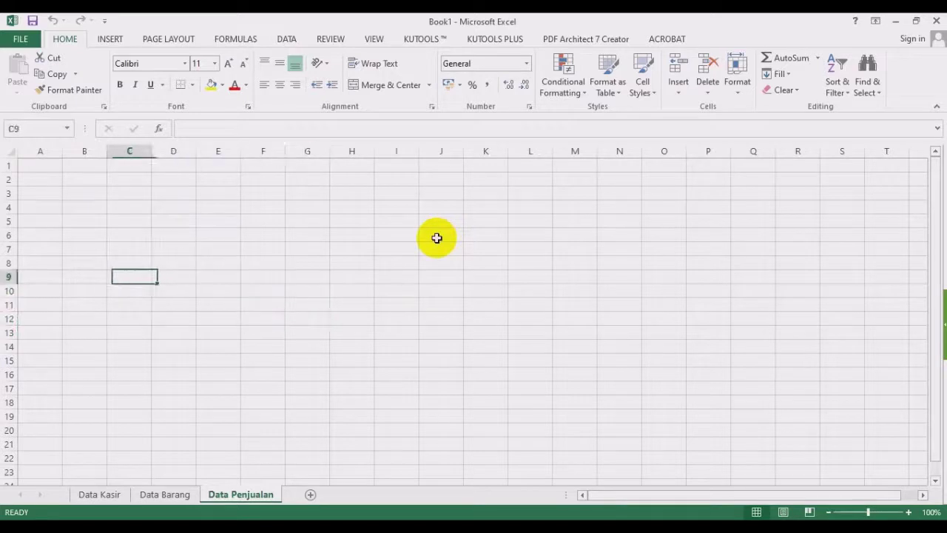
key(Down)
key(Down)
key(Down)
key(Right)
key(Right)
key(Right)
key(Up)
key(Up)
key(Up)
key(Up)
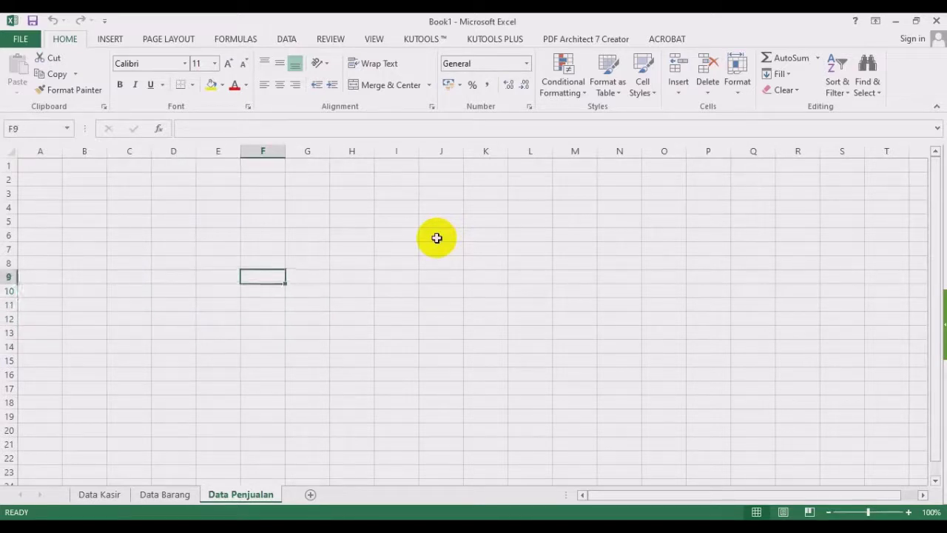
key(Left)
key(Left)
key(Left)
key(Right)
key(Up)
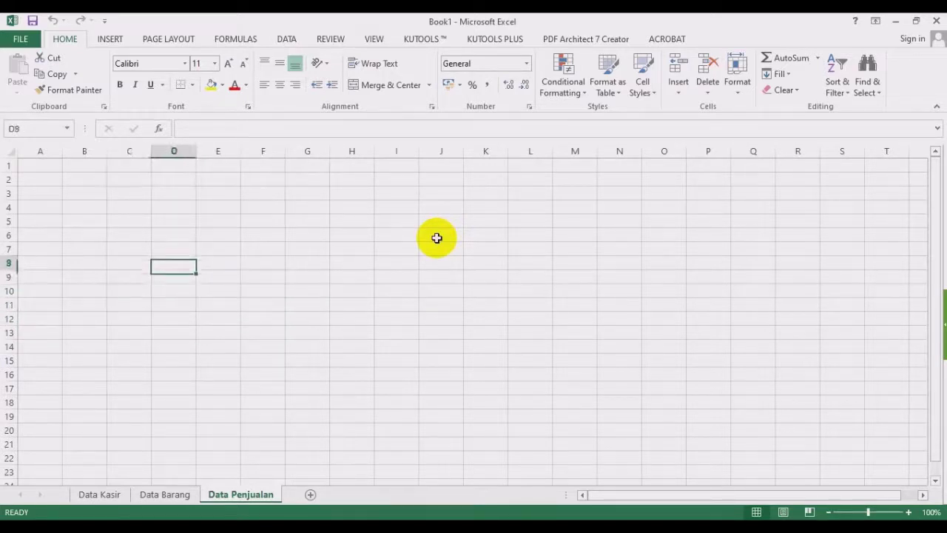
key(Up)
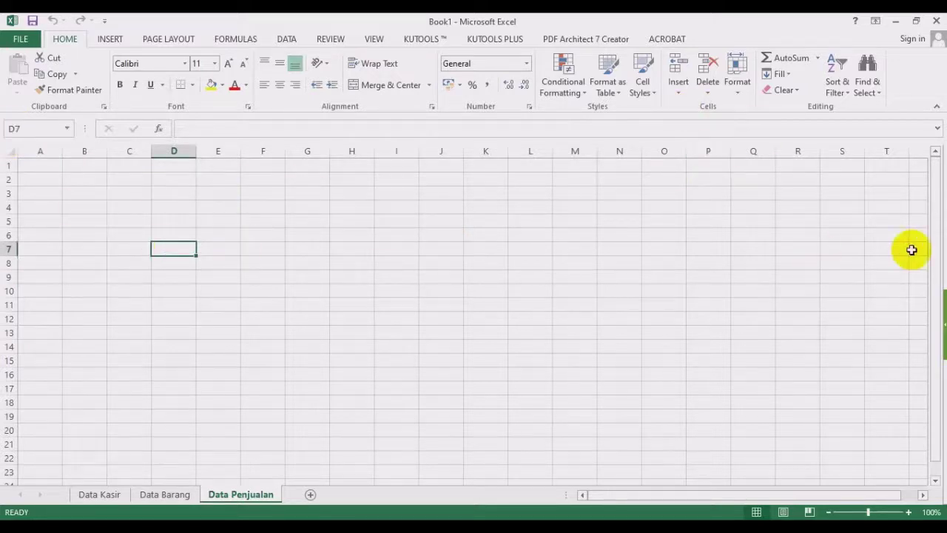
key(Right)
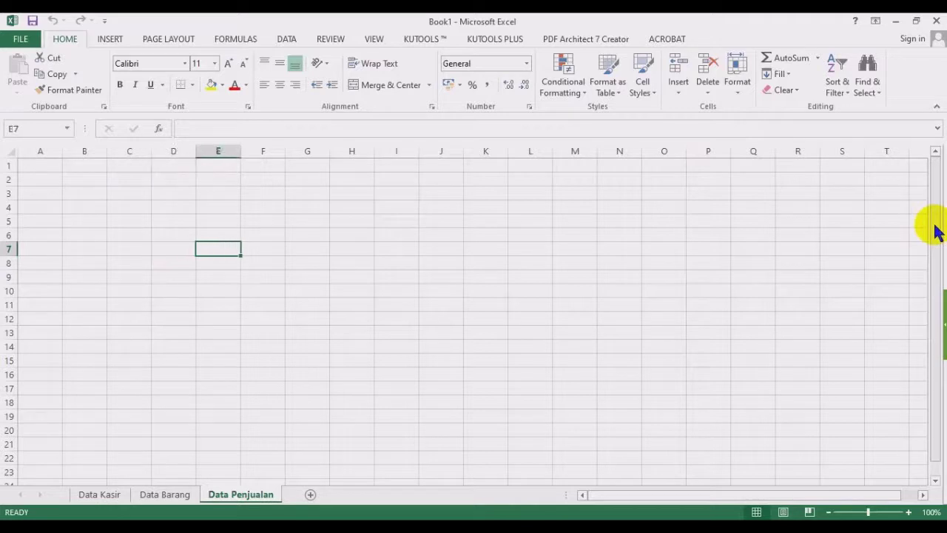
key(Right)
key(Down)
key(Down)
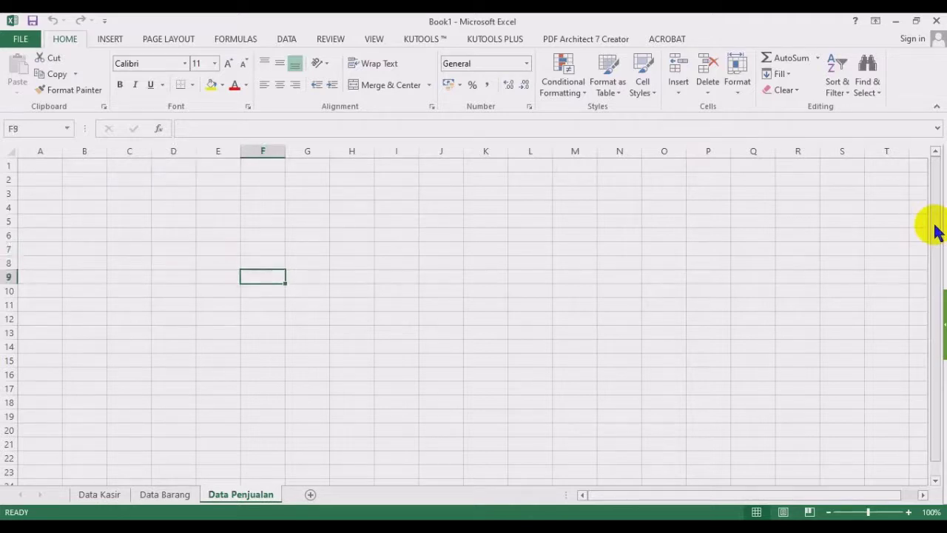
key(Up)
key(Up)
key(Up)
key(Up)
key(Up)
key(Left)
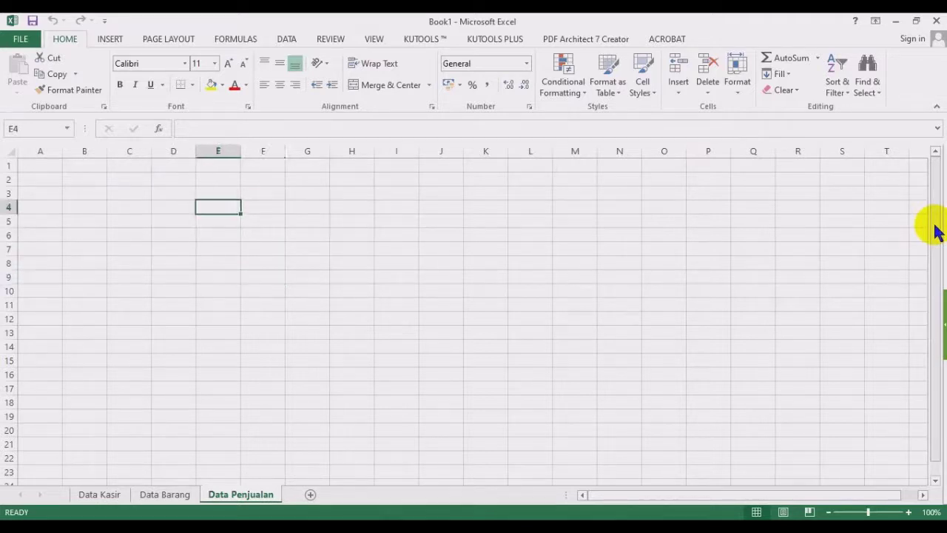
key(Left)
key(Left)
key(Left)
key(Right)
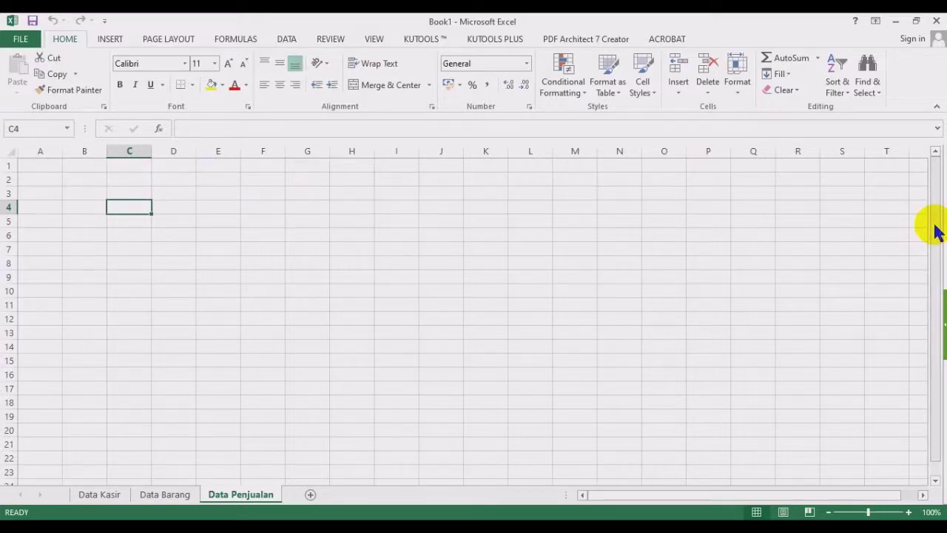
key(Down)
key(Down)
key(Down)
key(Down)
key(Right)
key(Right)
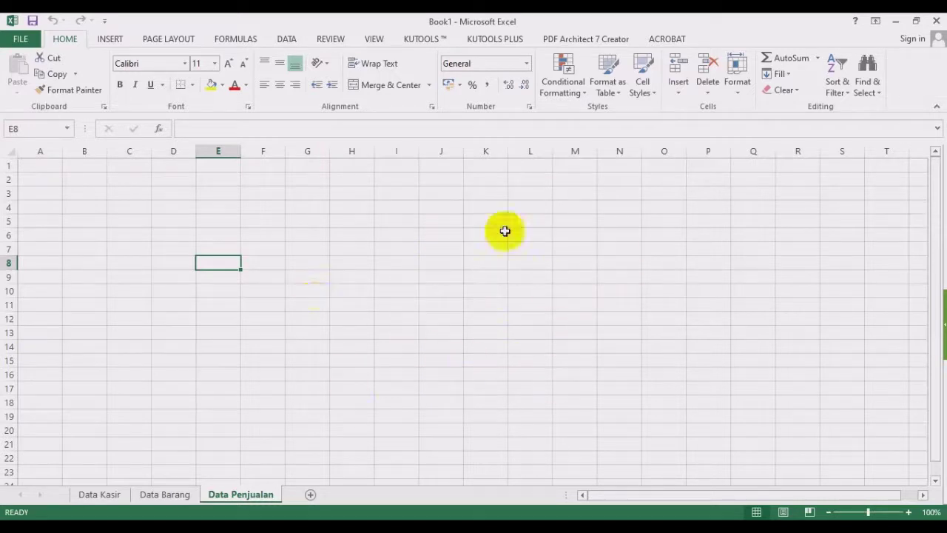
click(340, 224)
click(185, 206)
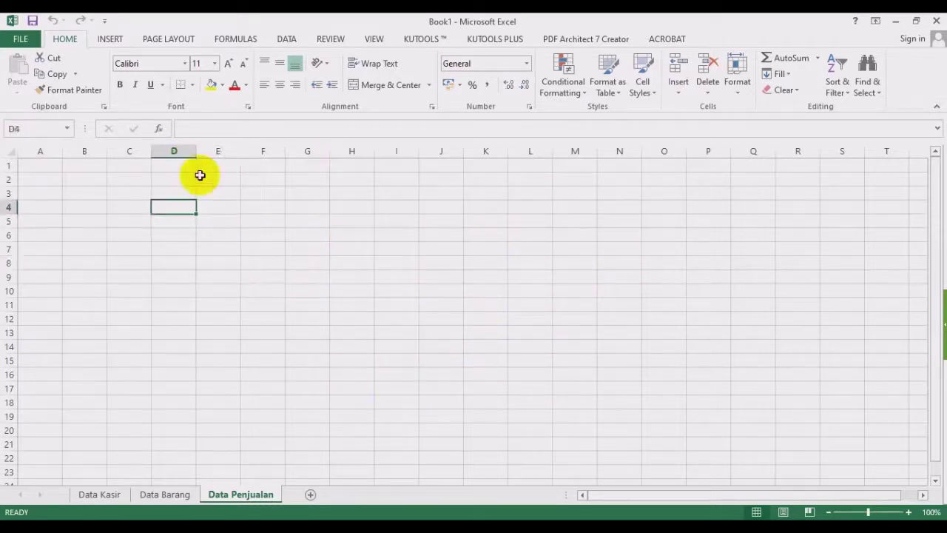
click(235, 290)
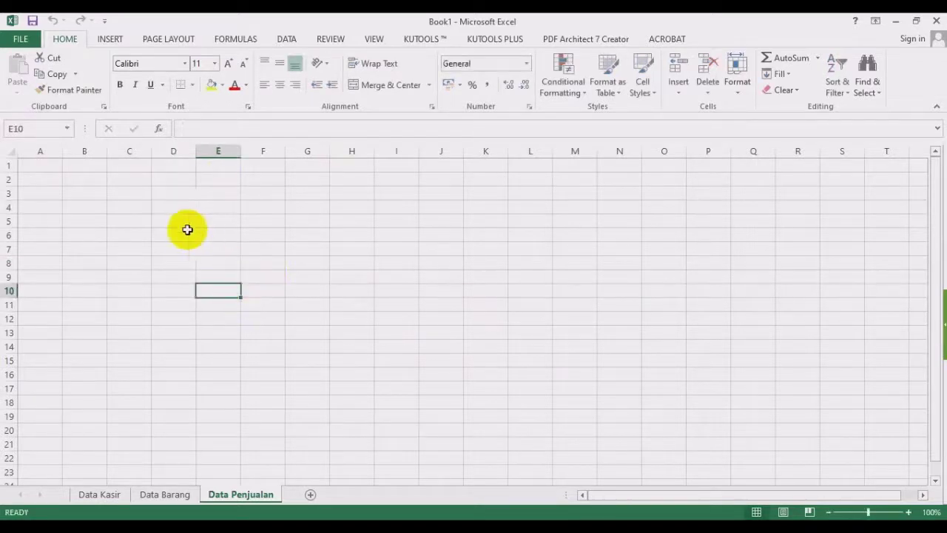
click(129, 207)
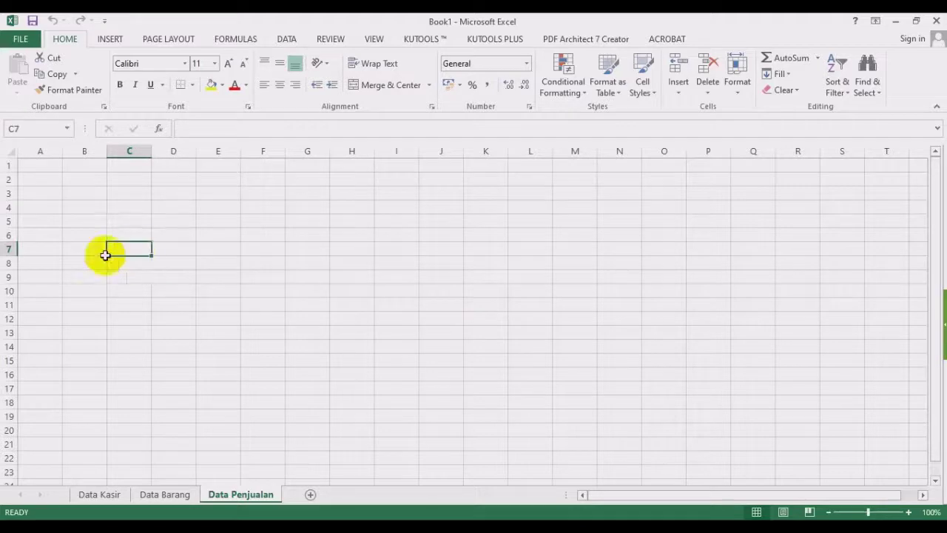
click(400, 275)
click(87, 191)
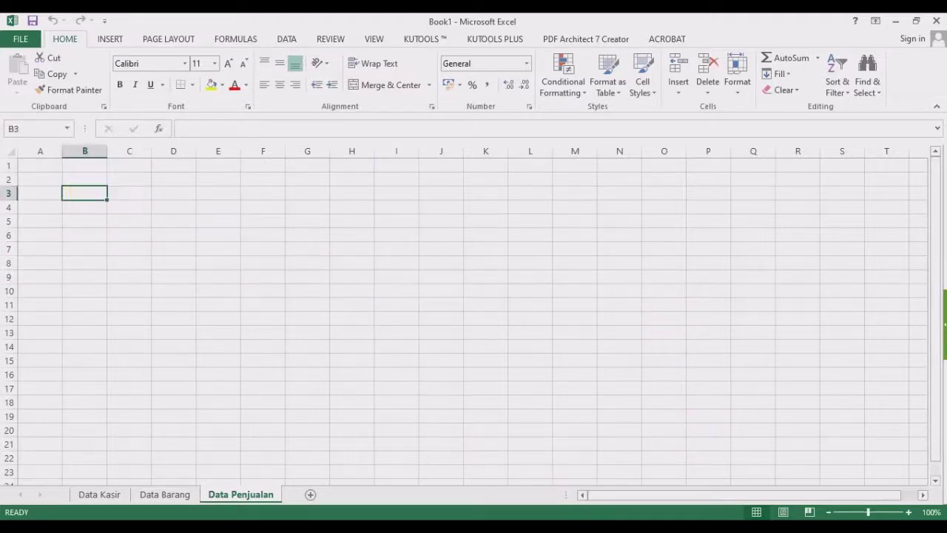
Step: Zoom the sheet to 150% and enter Madiun in cell B3
click(909, 511)
click(909, 511)
click(908, 511)
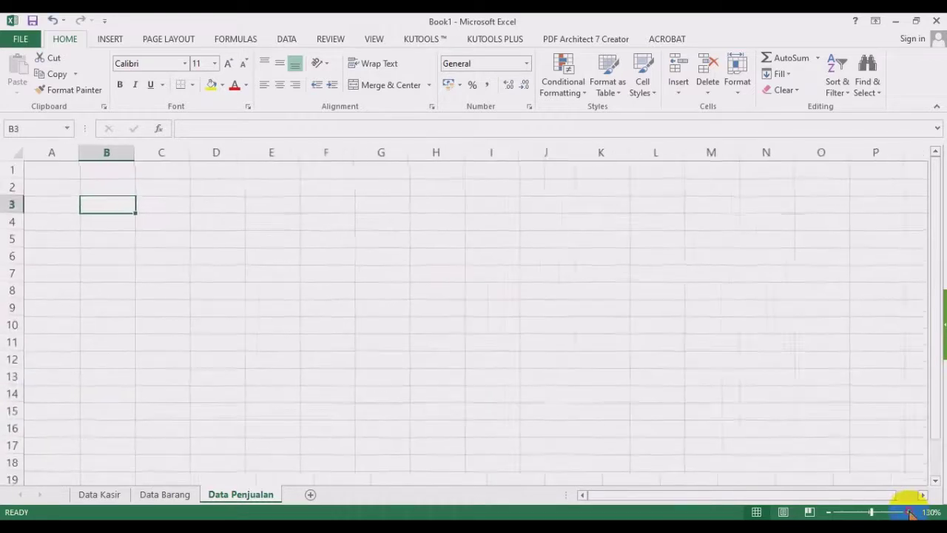
click(908, 511)
click(908, 511)
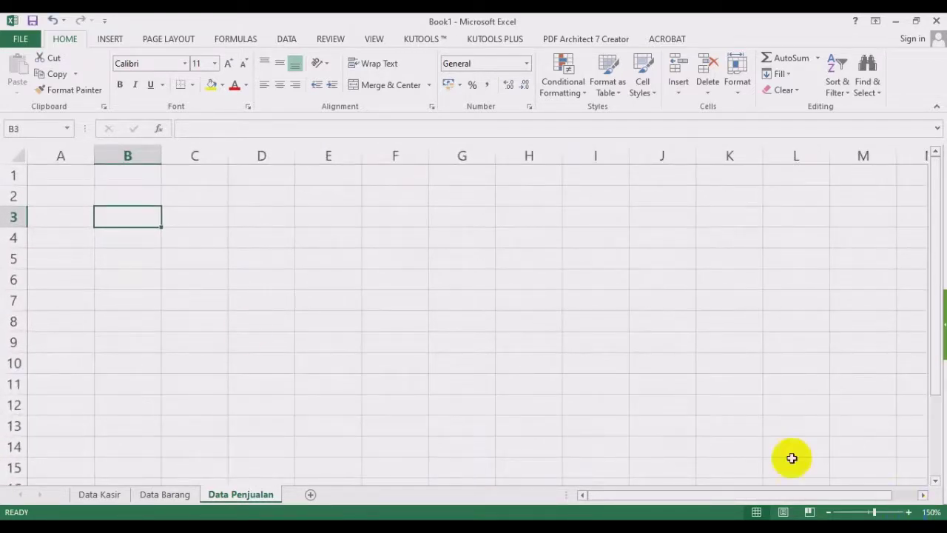
click(144, 236)
click(143, 215)
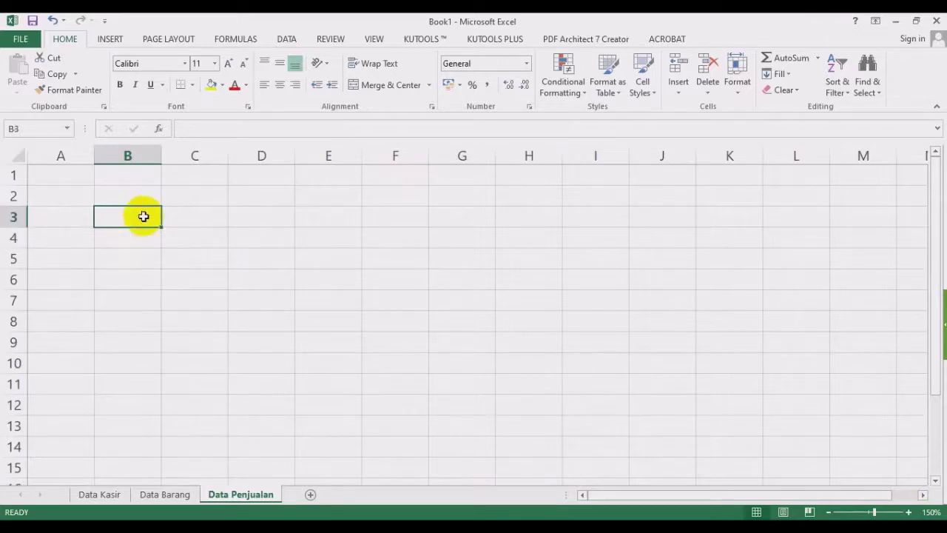
text(Madiun)
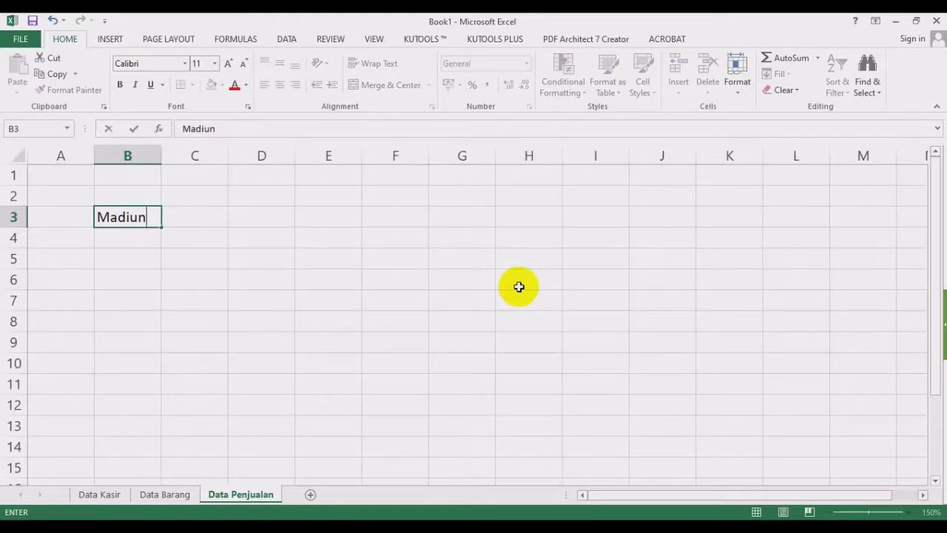
key(Return)
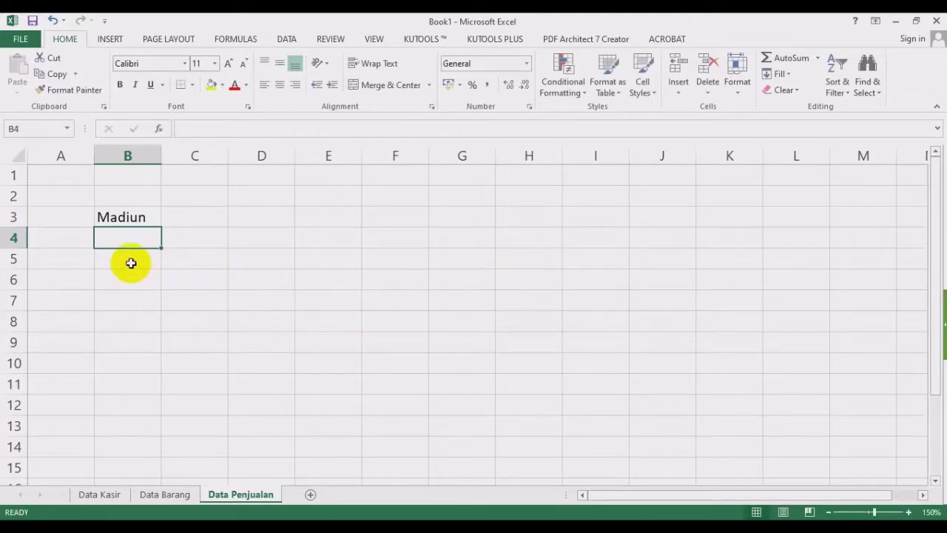
click(136, 222)
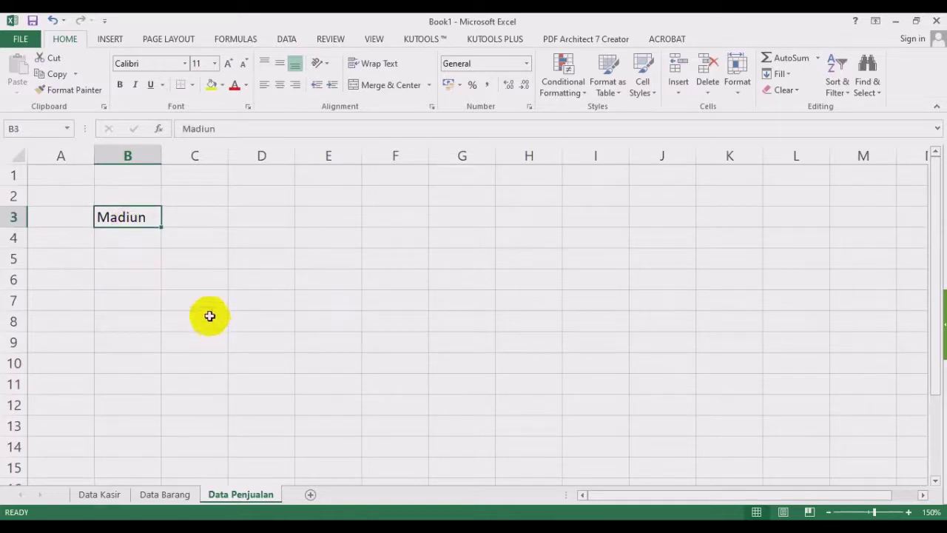
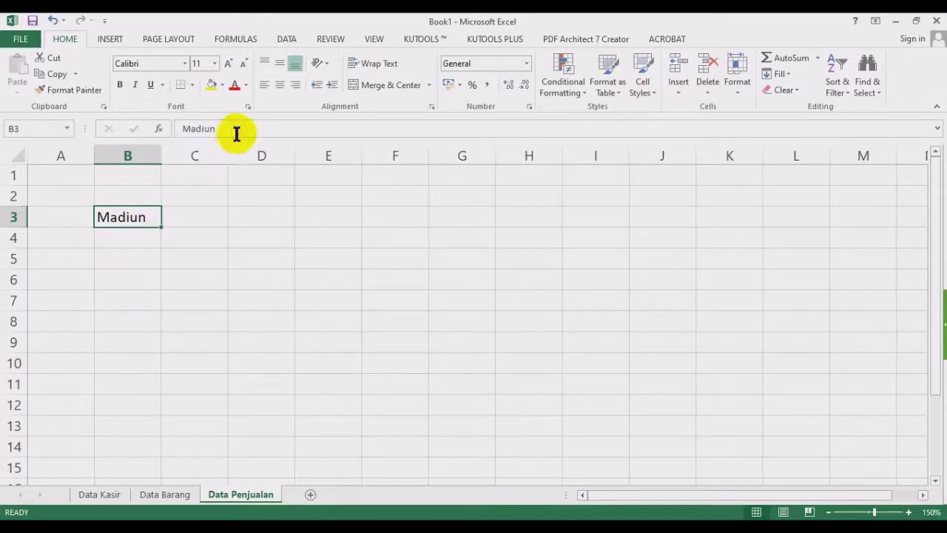
Step: Replace Madiun in B3 with 2 and enter 3 in C3
click(156, 258)
click(149, 220)
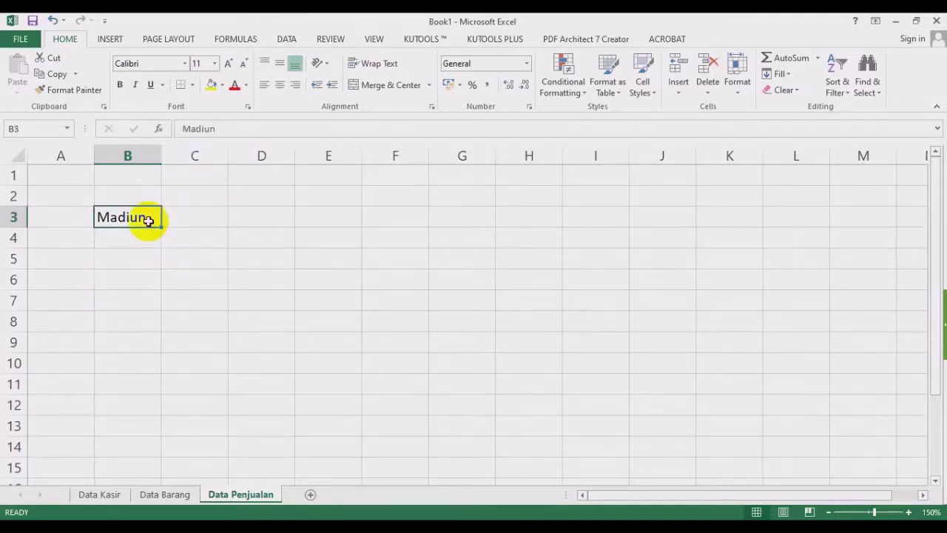
key(Delete)
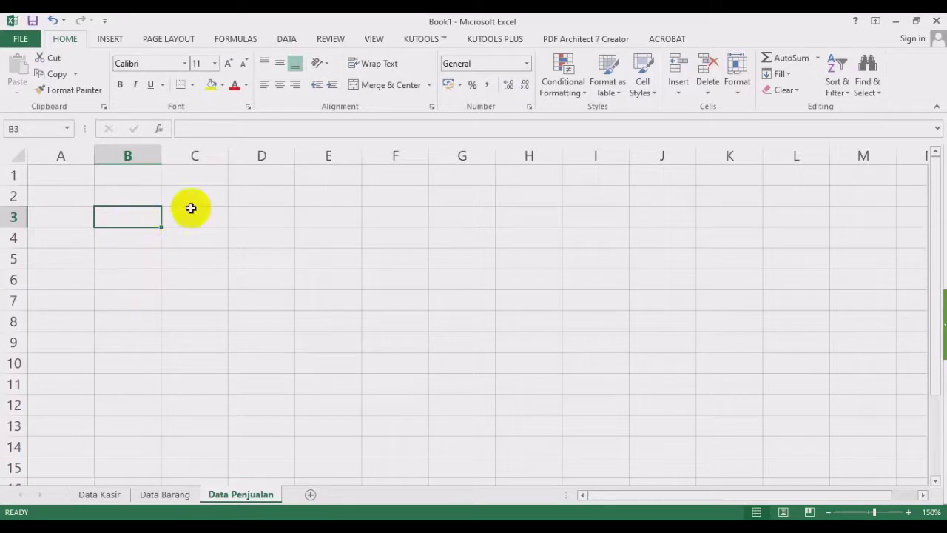
text(2)
key(Tab)
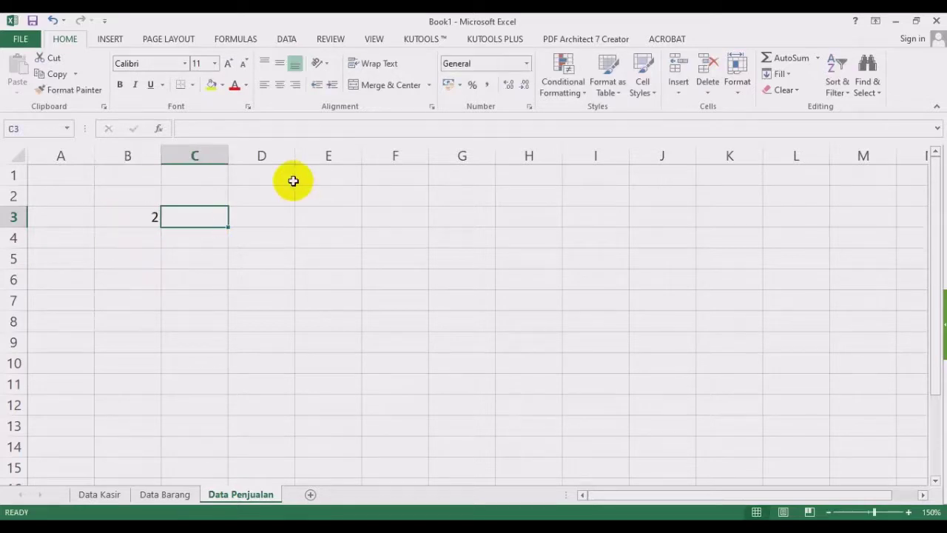
text(3)
key(Tab)
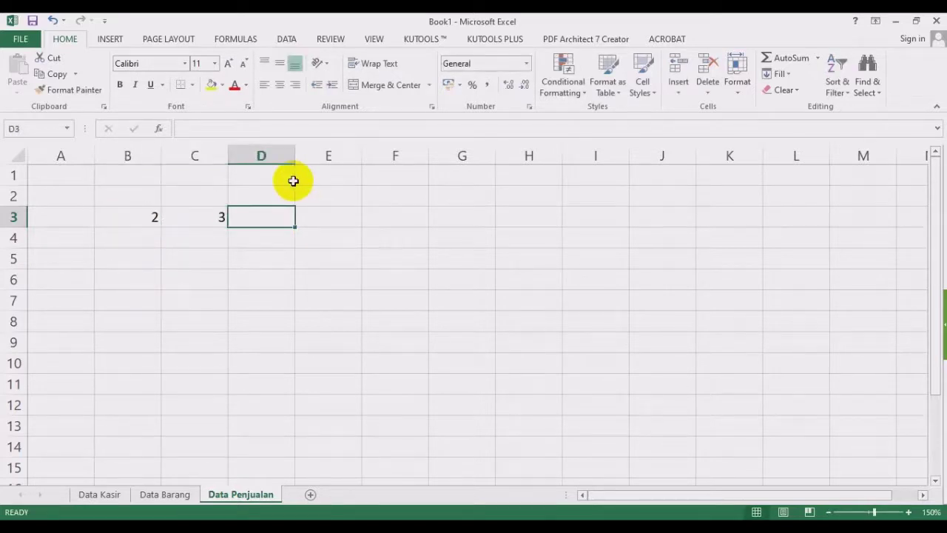
Step: Enter the formula =B3+C3 in D3 so it shows 5
click(281, 277)
click(267, 215)
text(=)
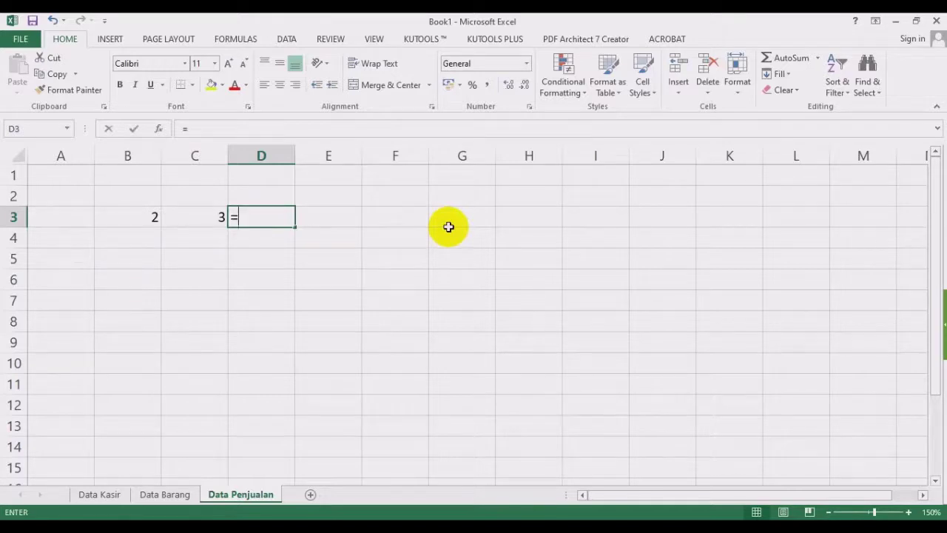
click(127, 218)
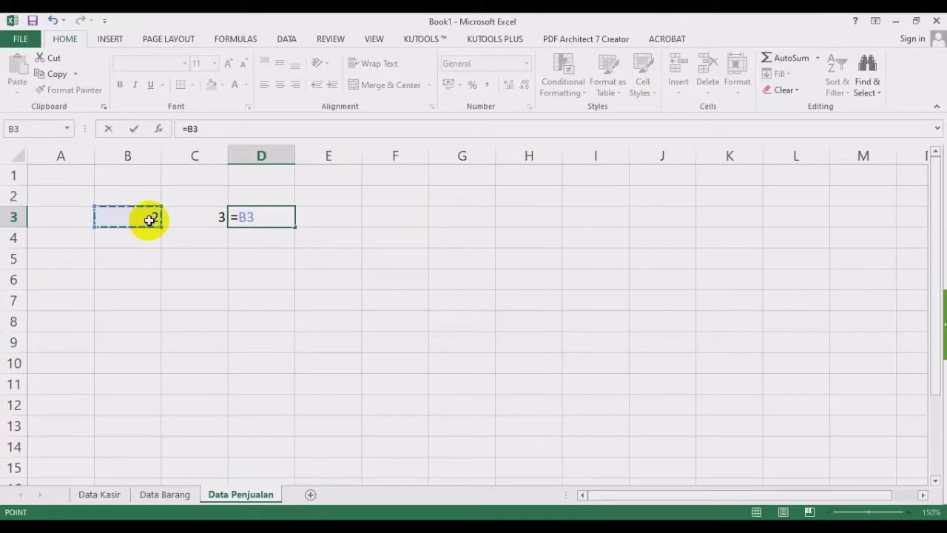
text(+)
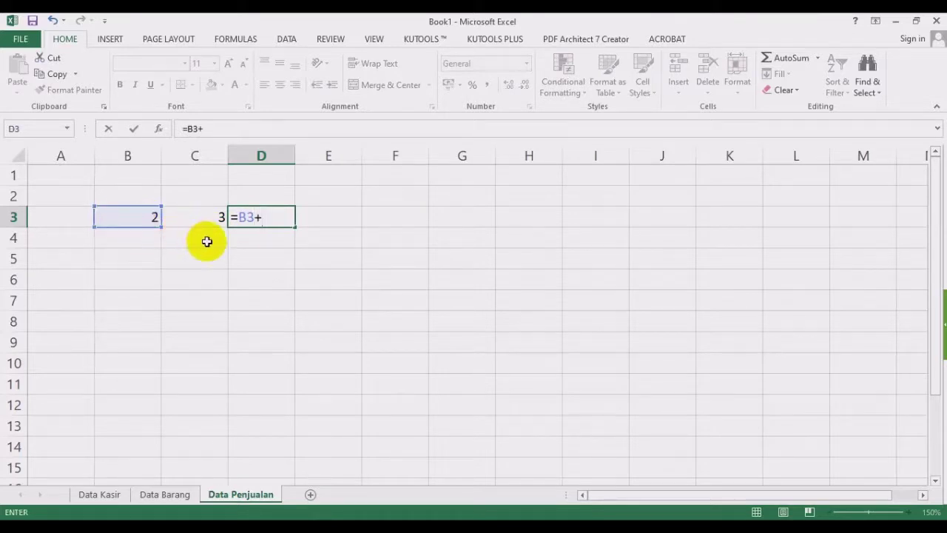
click(202, 217)
key(Return)
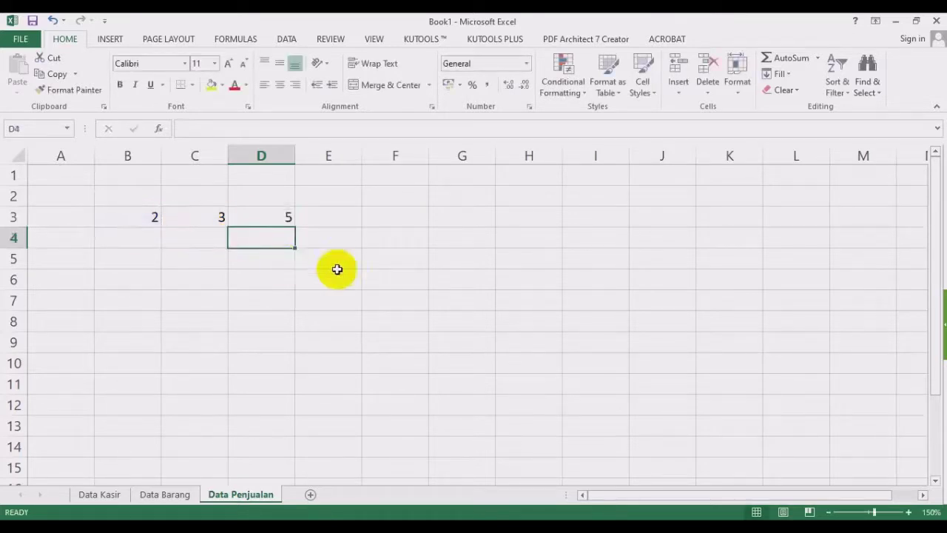
click(339, 273)
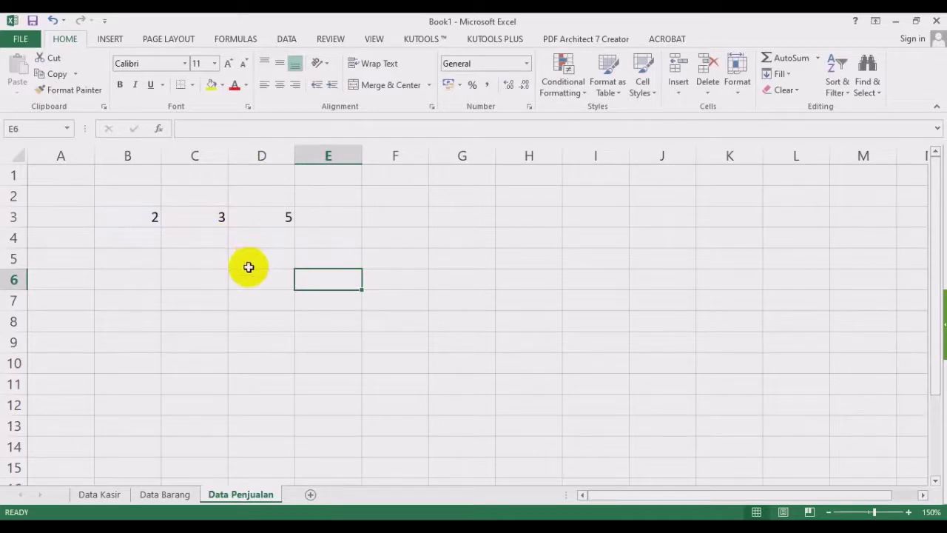
click(266, 211)
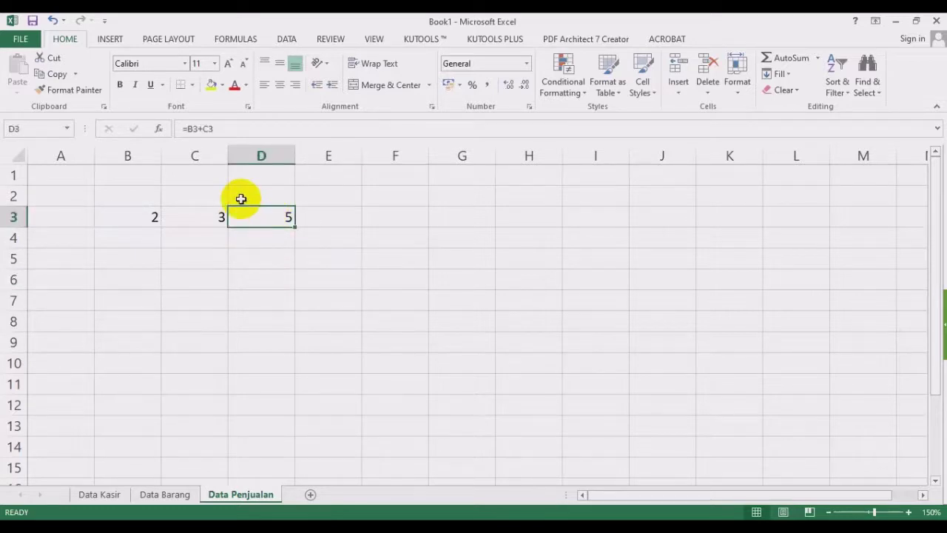
click(274, 276)
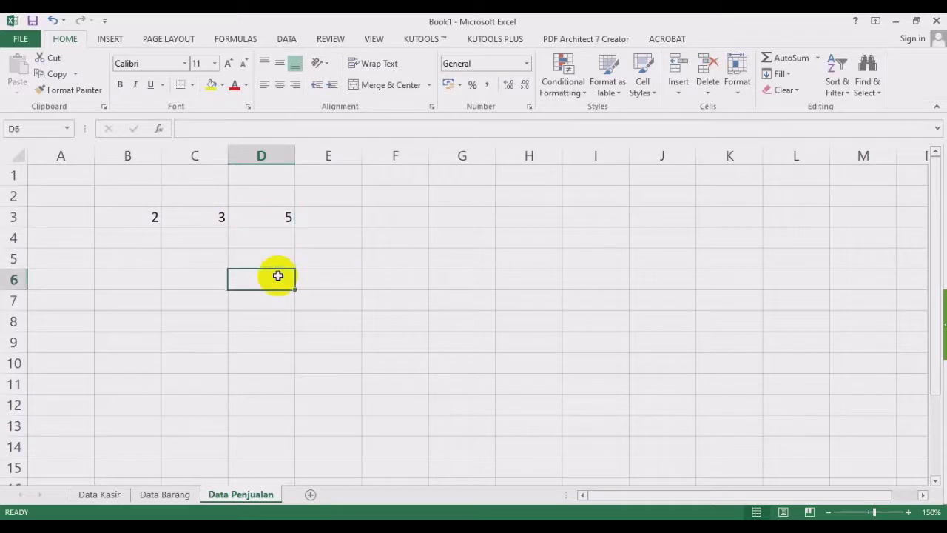
click(167, 277)
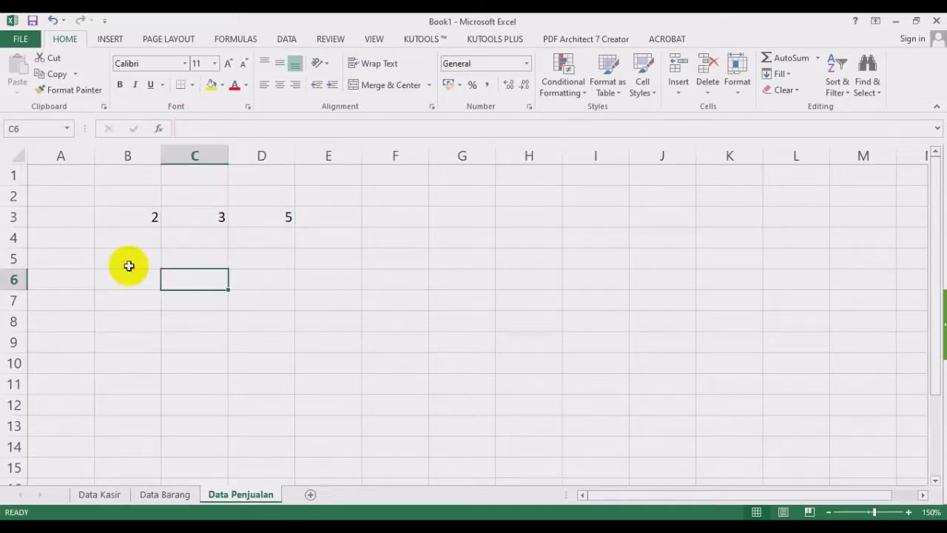
click(85, 201)
click(134, 277)
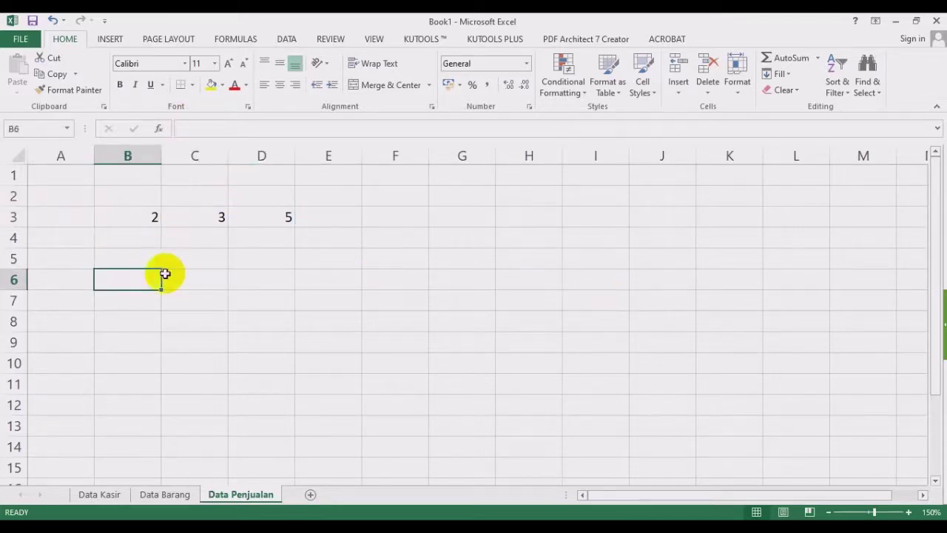
click(89, 198)
click(193, 320)
click(411, 300)
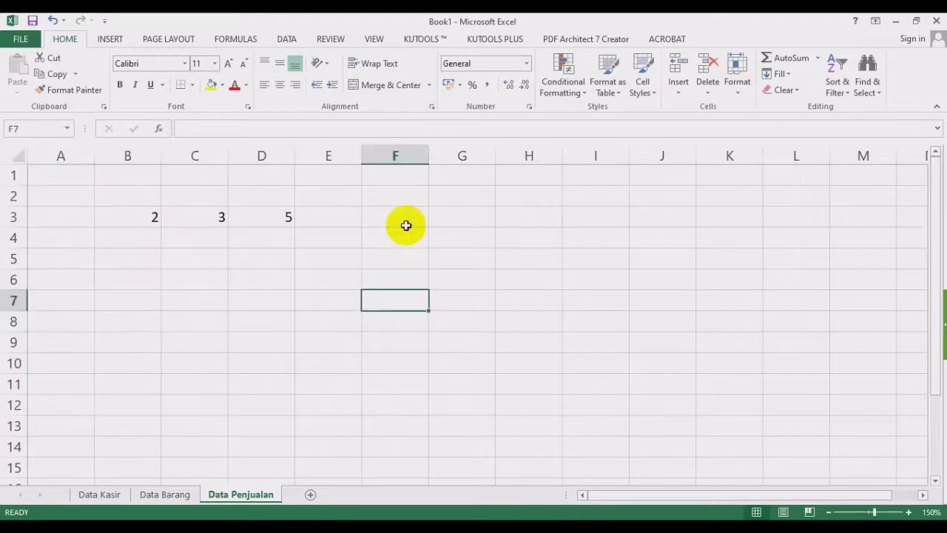
click(281, 281)
click(210, 342)
click(424, 360)
click(588, 320)
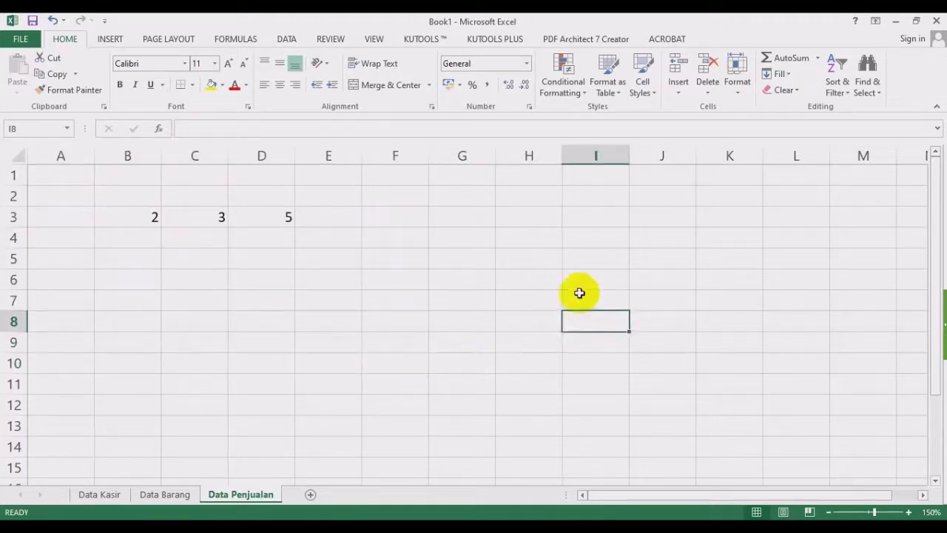
click(542, 224)
click(395, 239)
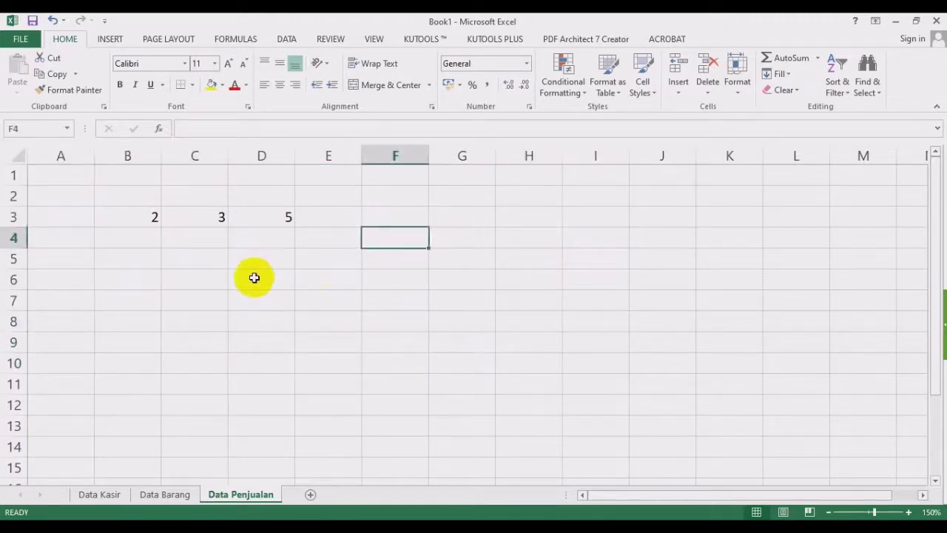
key(Down)
key(Left)
key(Right)
key(Right)
key(Right)
key(Right)
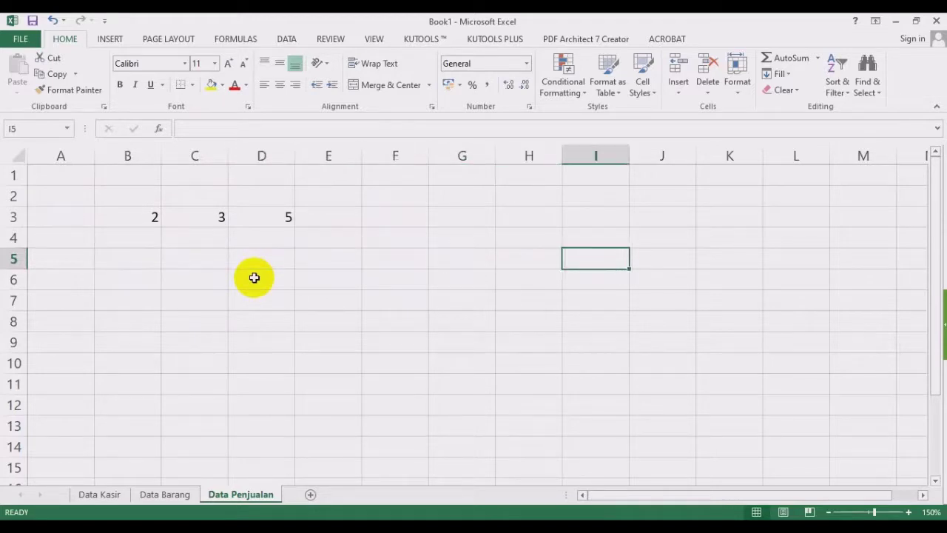
key(Down)
key(Down)
key(Left)
key(Left)
key(Left)
key(Left)
key(Left)
key(Left)
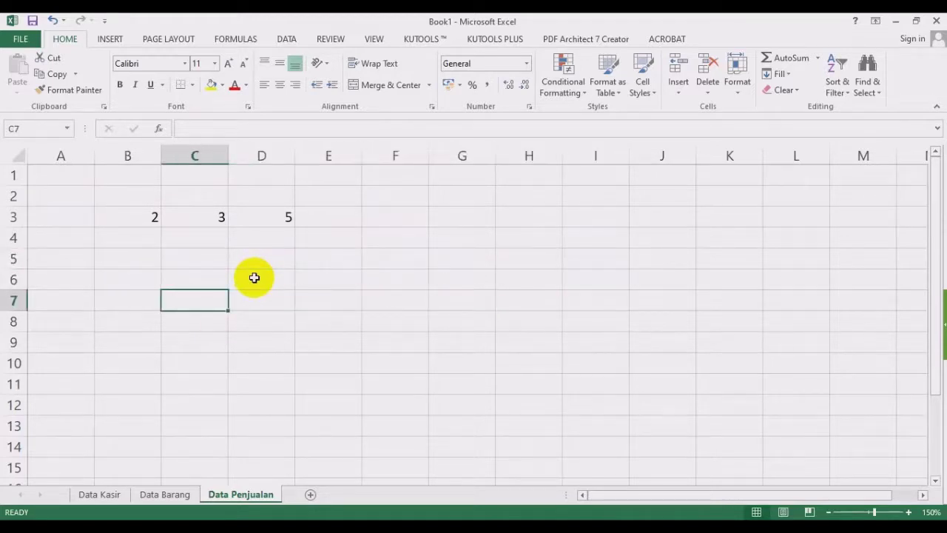
key(Right)
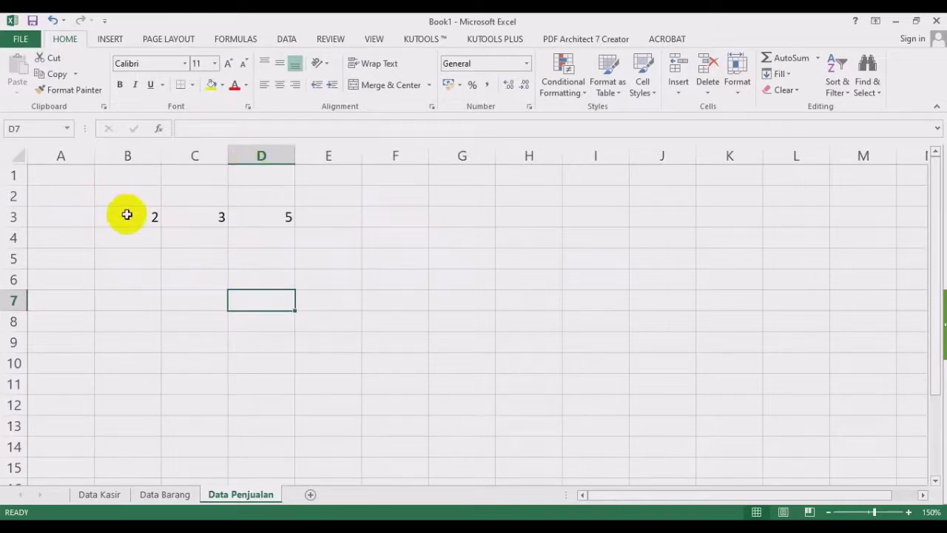
drag(127, 214, 271, 206)
click(212, 274)
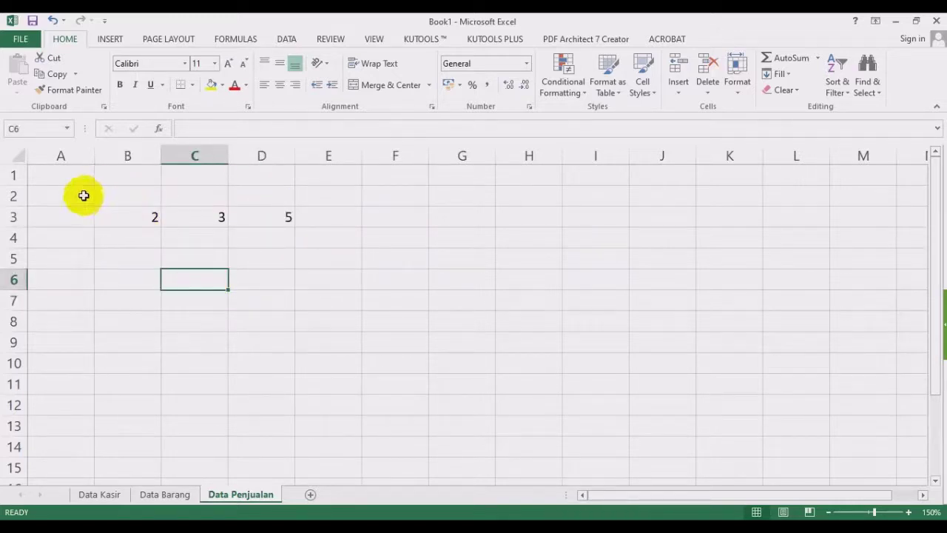
mouse_move(108, 196)
mouse_down()
mouse_move(157, 230)
mouse_move(416, 309)
mouse_up()
click(198, 251)
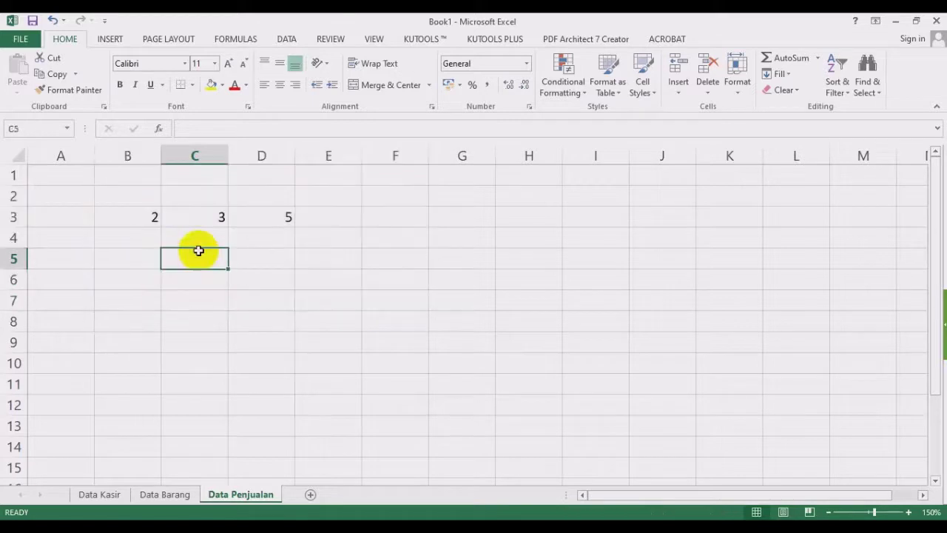
click(358, 313)
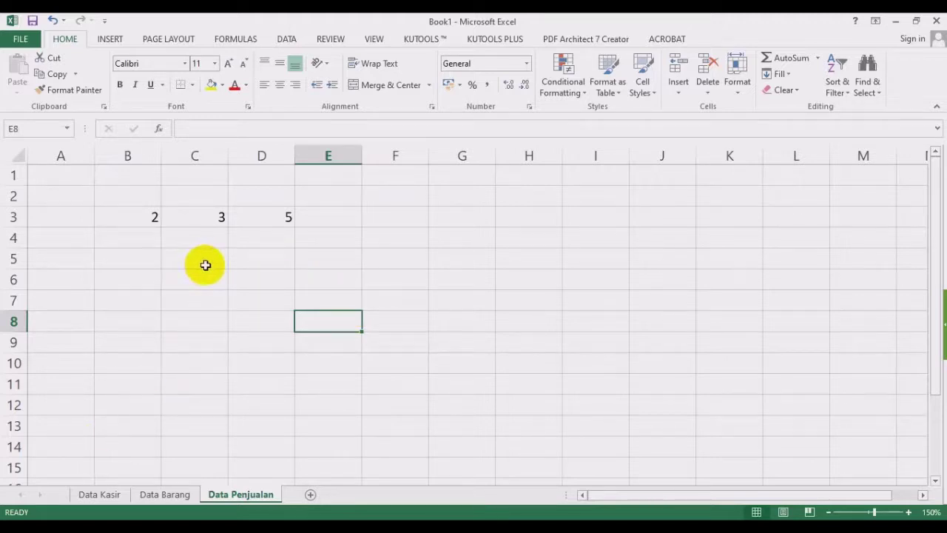
key(Left)
key(Left)
key(Up)
key(Up)
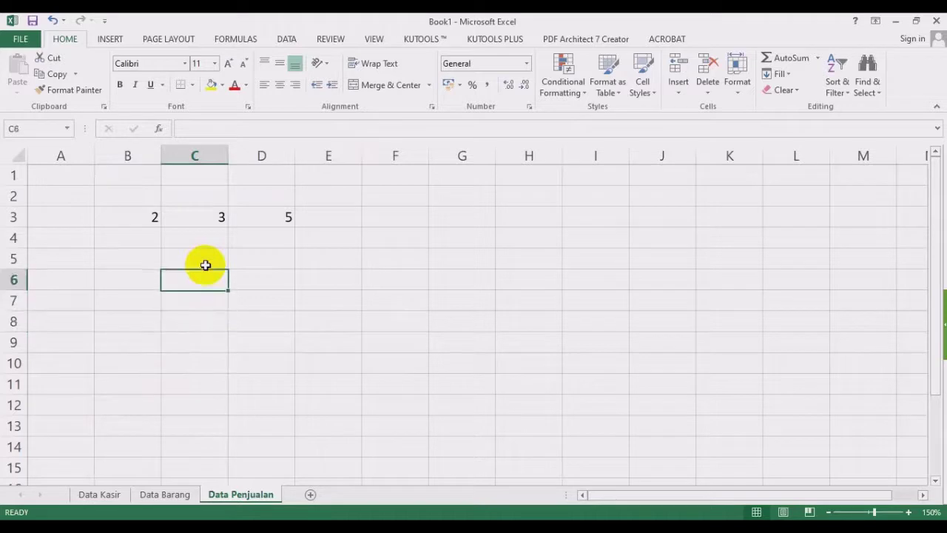
key(Up)
key(Up)
key(Up)
click(313, 260)
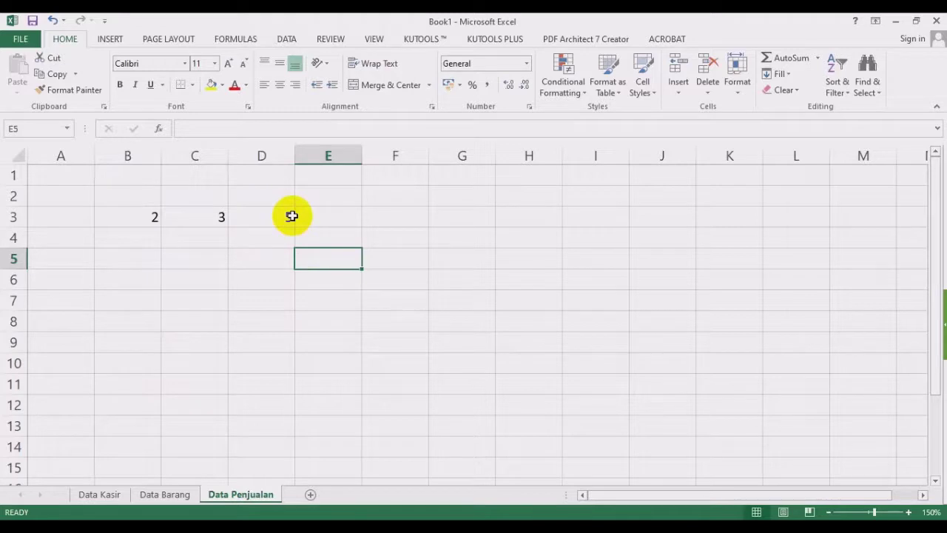
drag(133, 215, 270, 315)
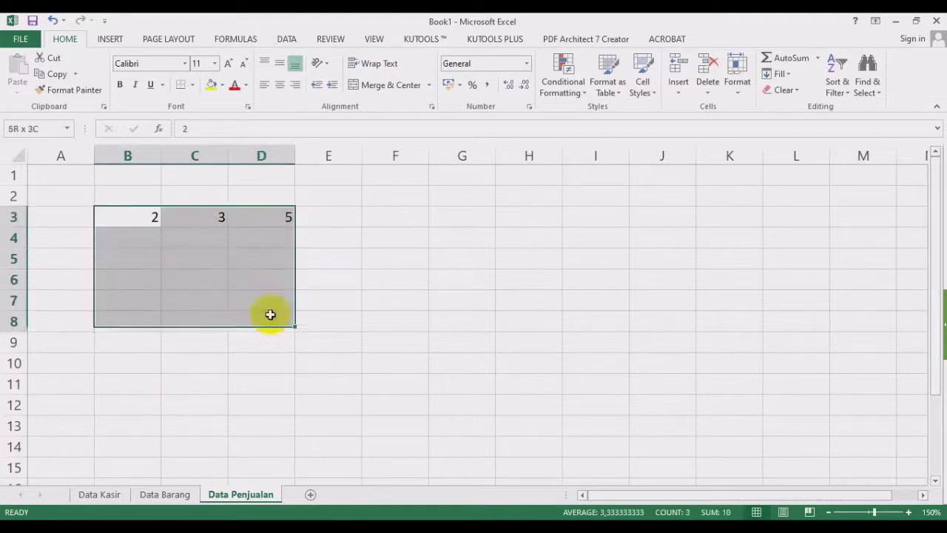
click(373, 275)
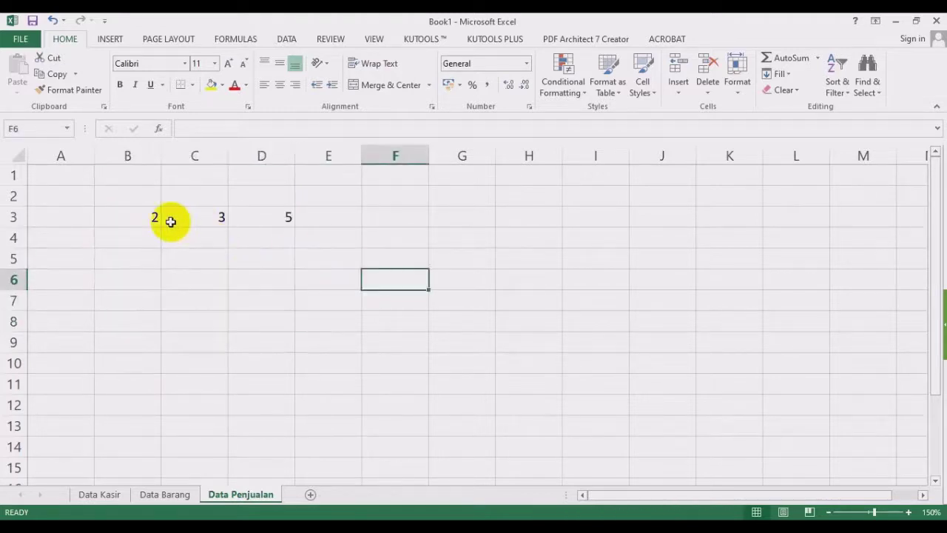
click(222, 317)
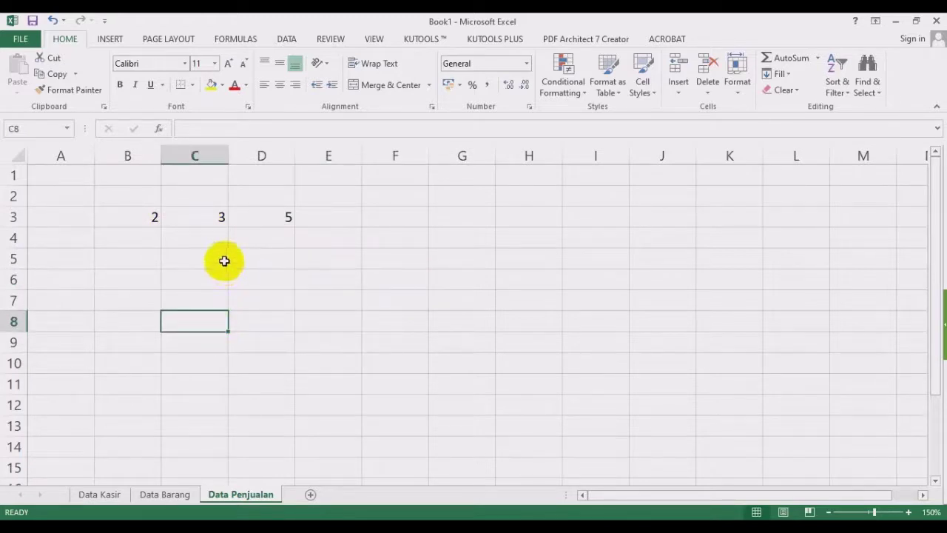
click(131, 237)
click(521, 290)
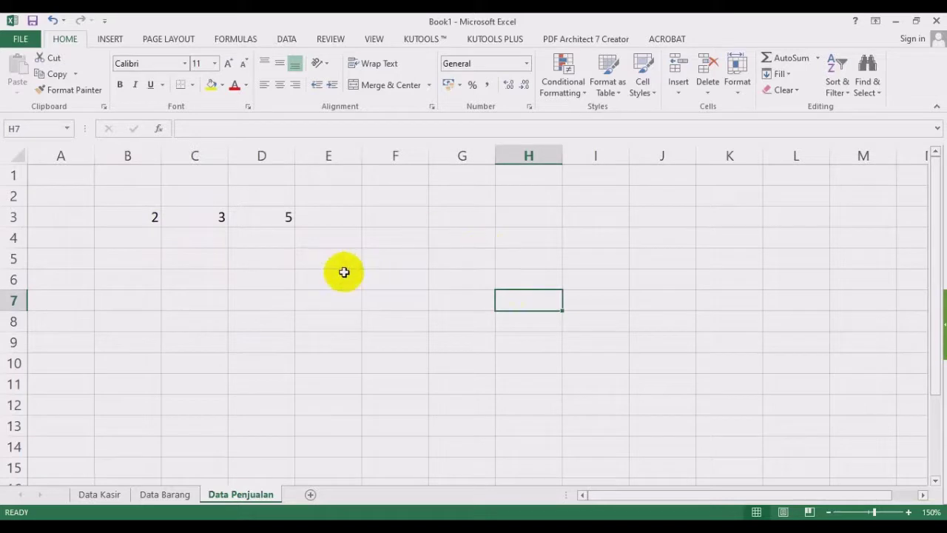
click(332, 300)
click(328, 338)
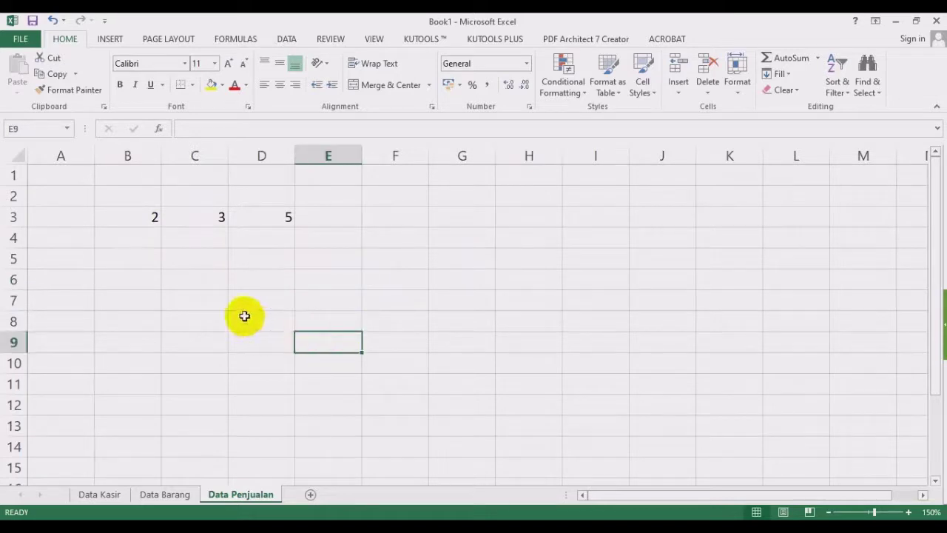
click(250, 261)
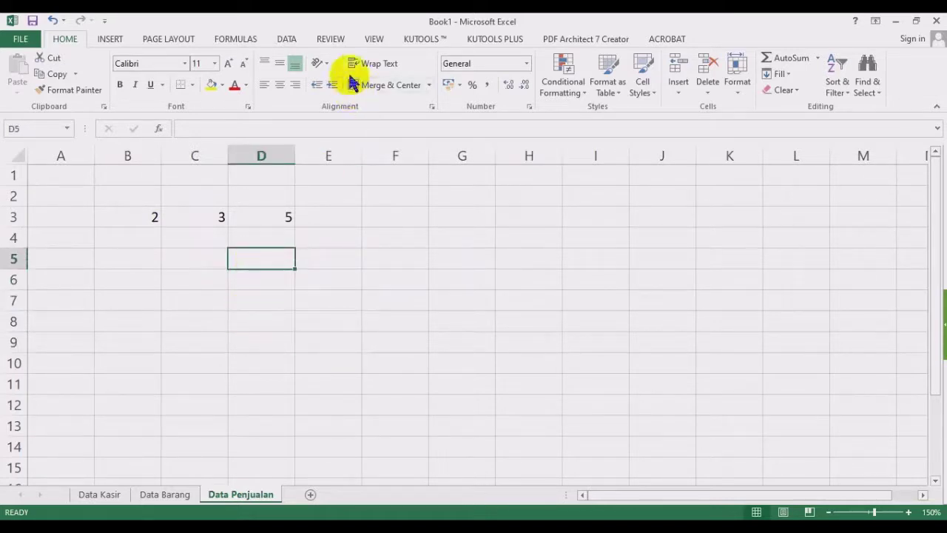
Step: Uncheck Gridlines under View's Show group so the sheet shows plain white cells
click(373, 41)
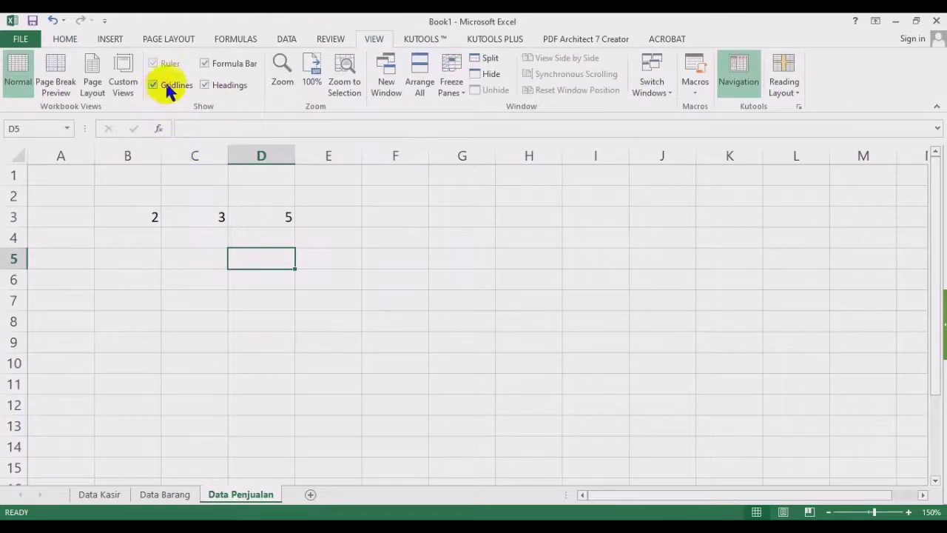
click(152, 324)
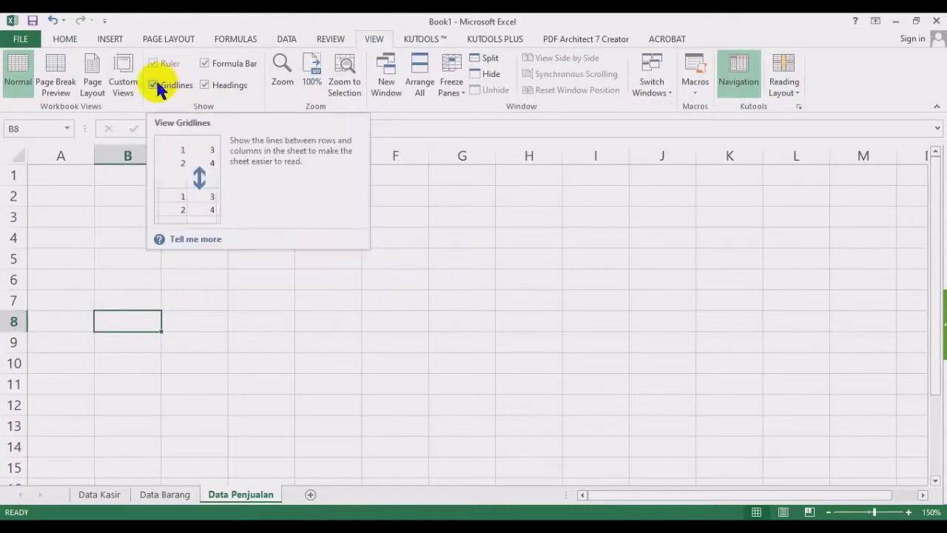
click(280, 335)
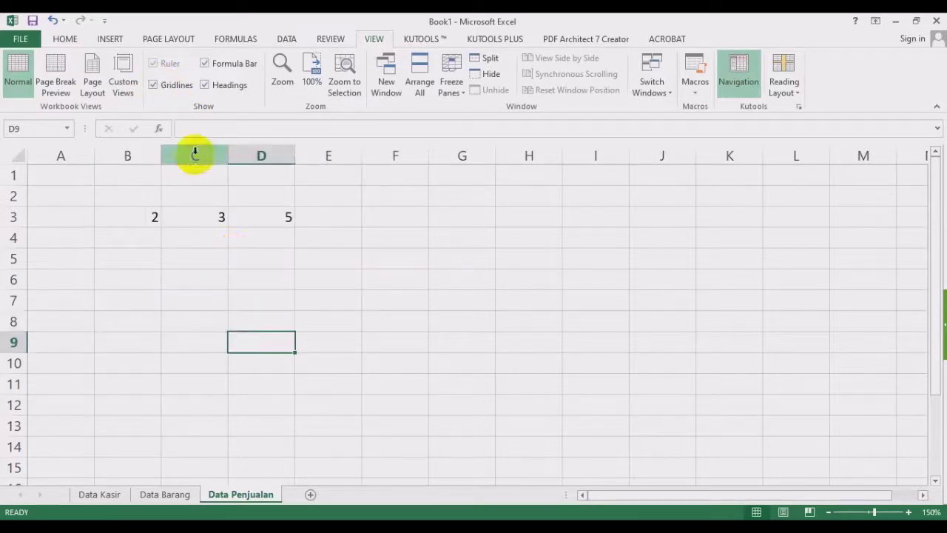
click(172, 84)
click(387, 296)
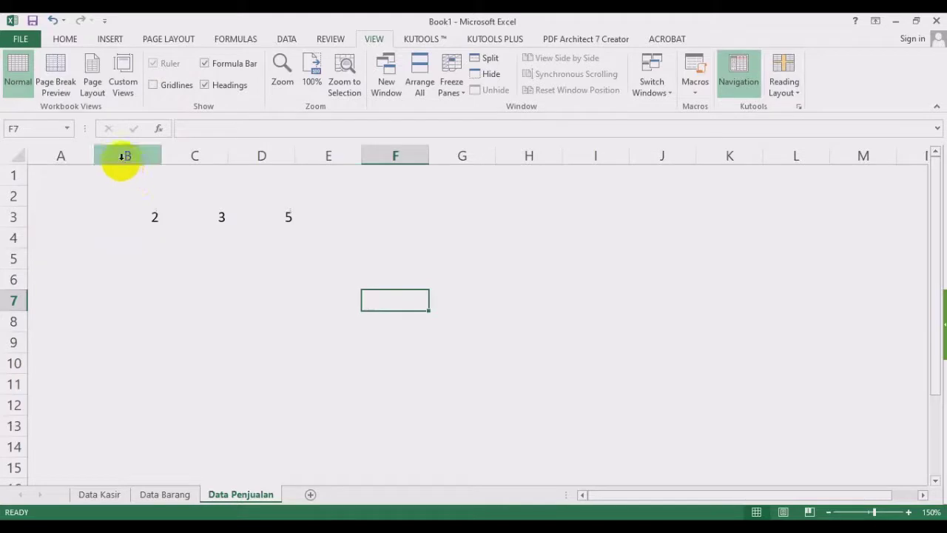
click(65, 40)
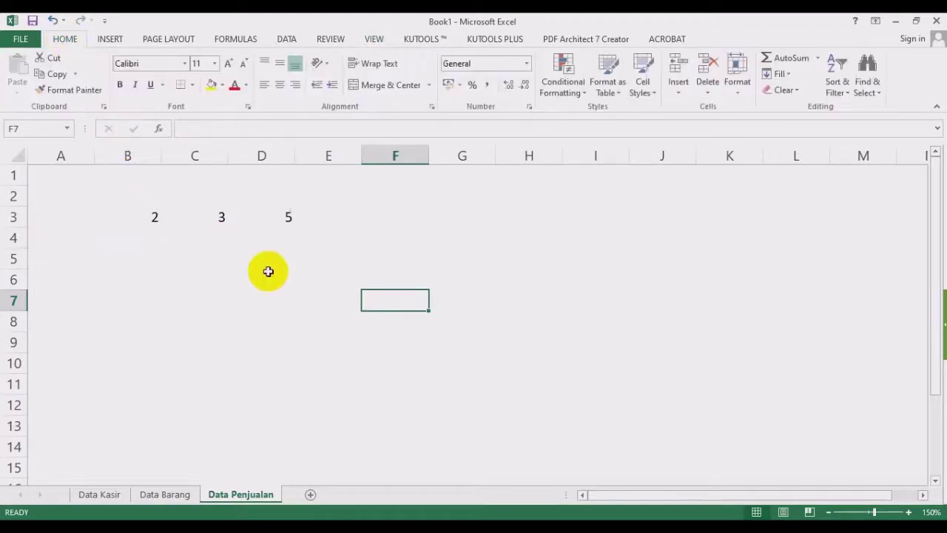
drag(157, 214, 298, 249)
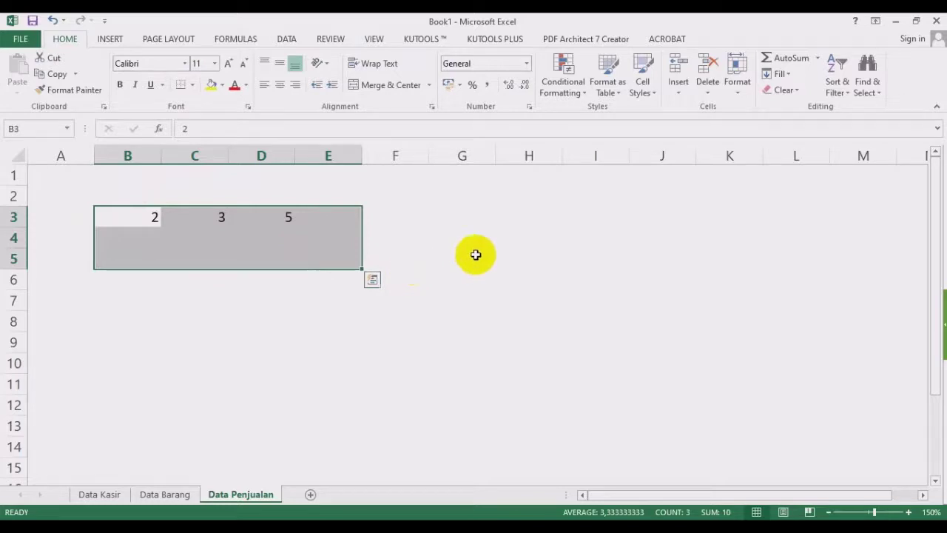
click(528, 275)
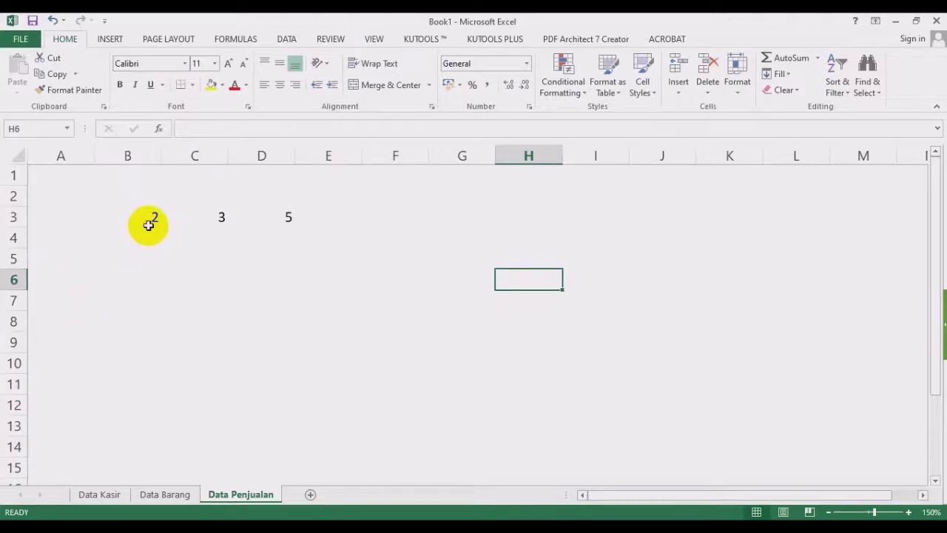
click(168, 232)
click(331, 274)
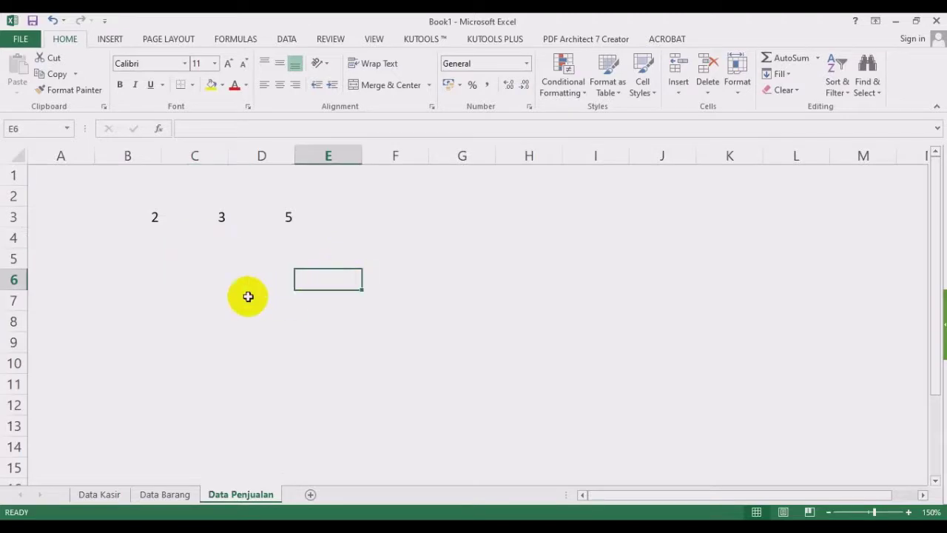
click(170, 274)
click(148, 215)
click(197, 217)
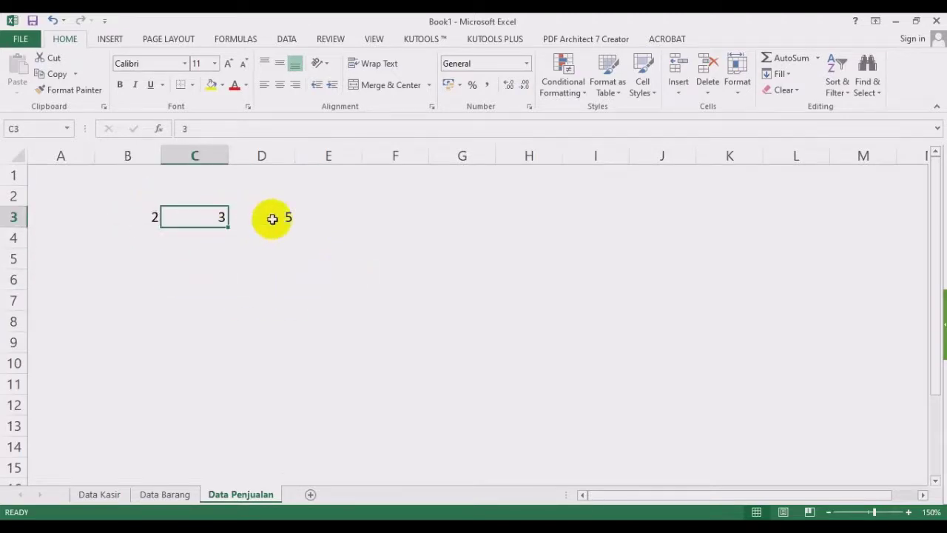
click(273, 218)
click(156, 265)
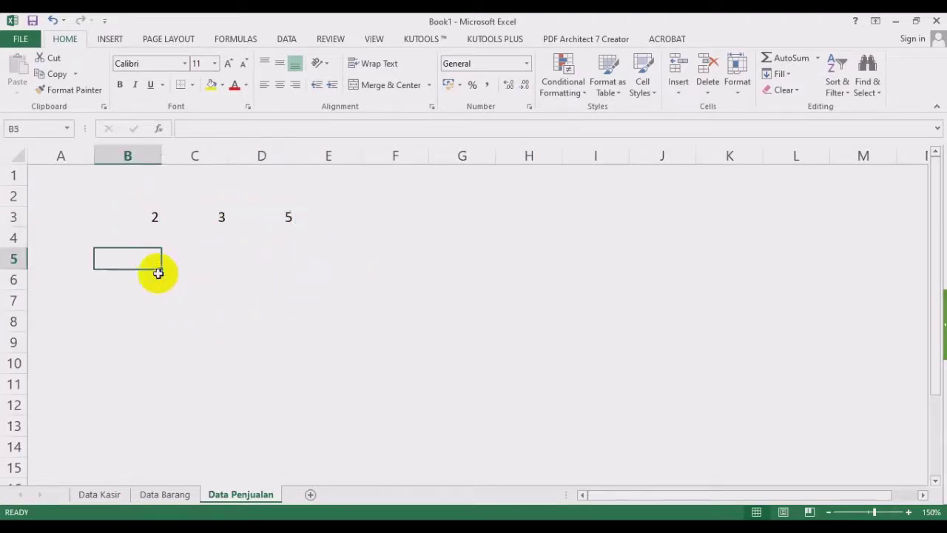
click(247, 281)
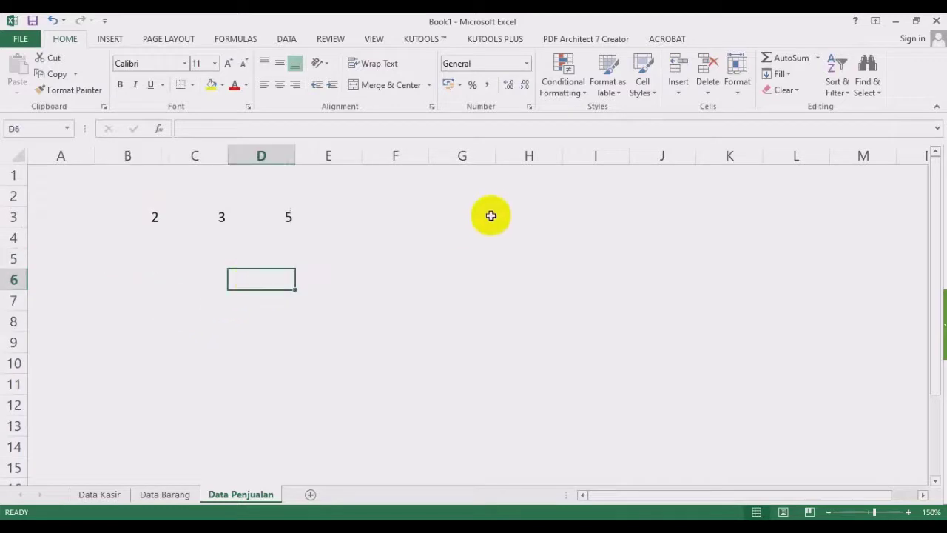
key(Left)
key(Up)
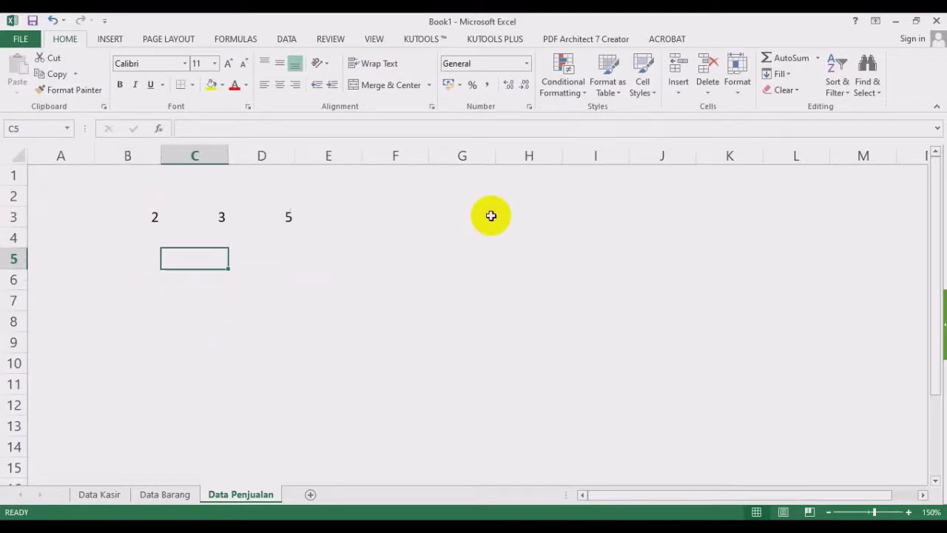
key(Right)
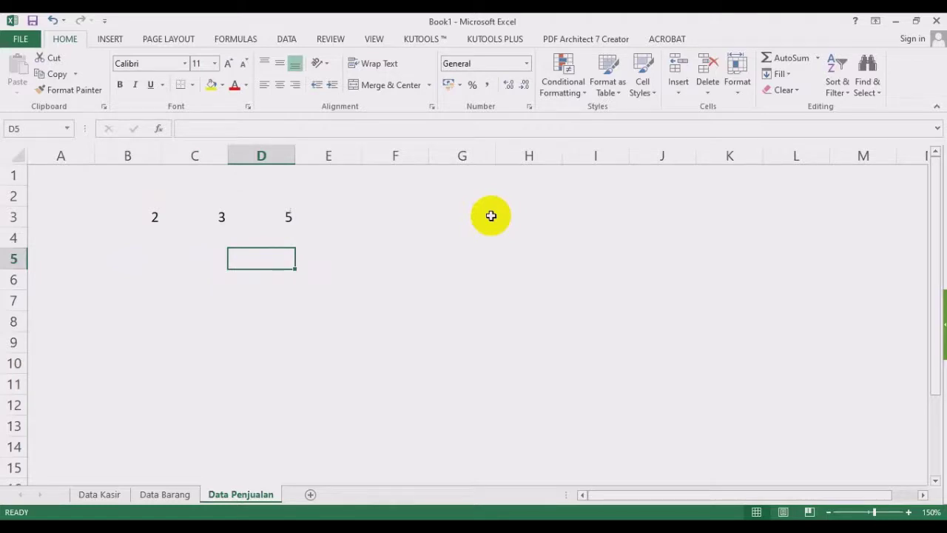
click(350, 220)
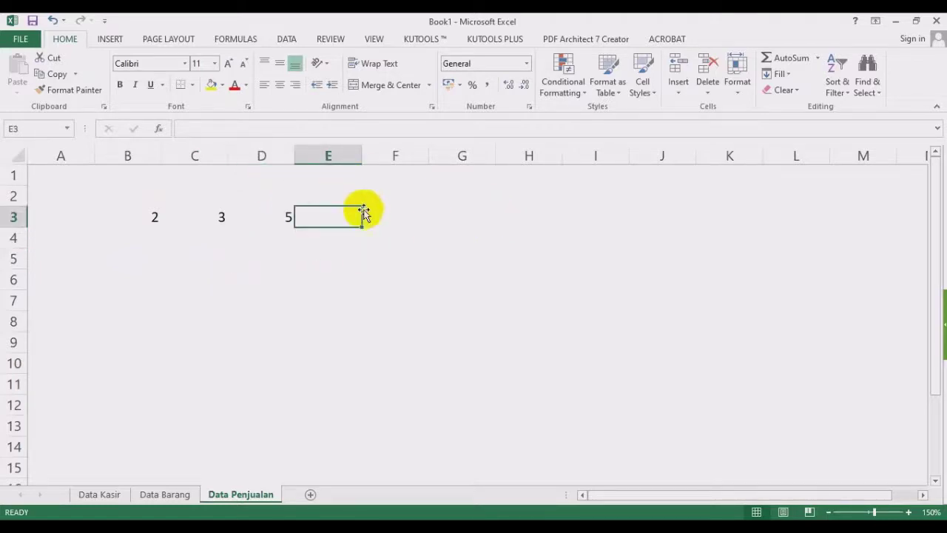
click(246, 155)
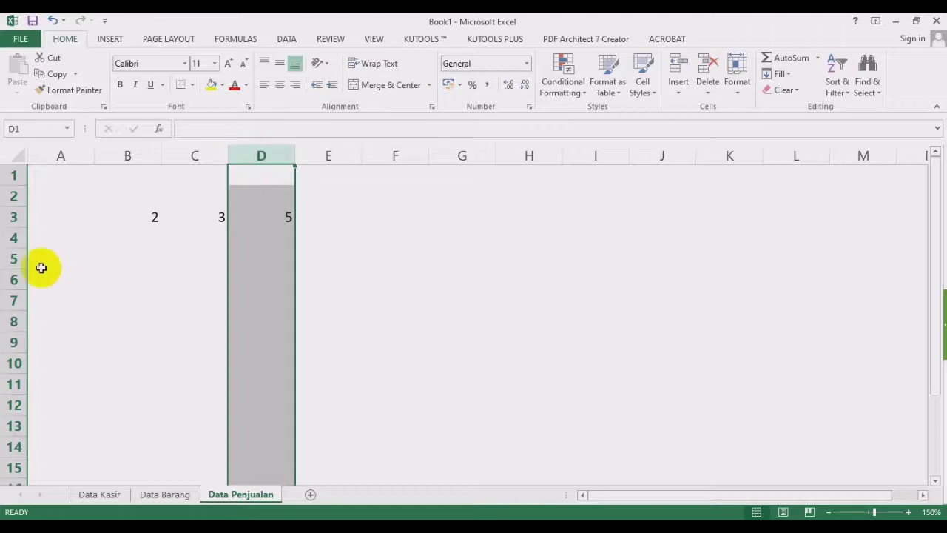
Step: Select row 4, column D and the ranges starting at B3, then clear the selection
click(16, 238)
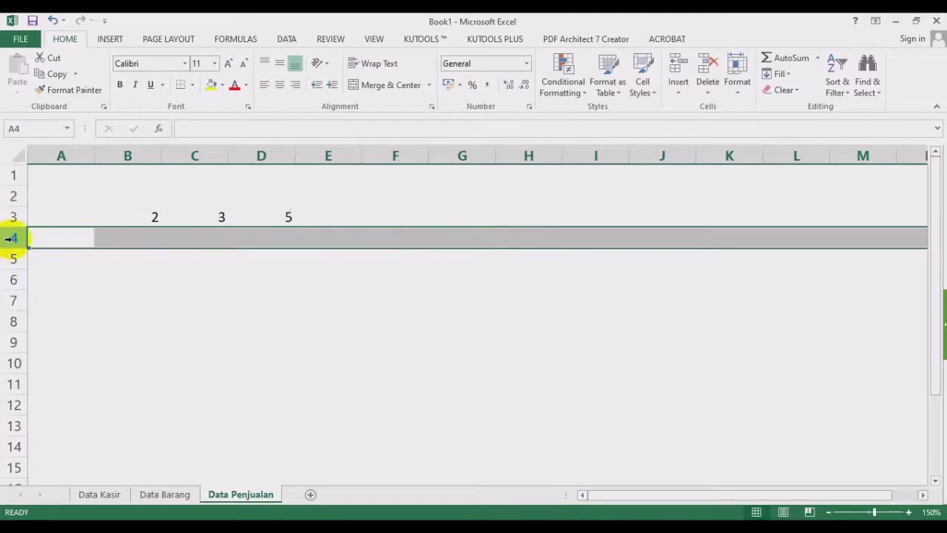
click(261, 155)
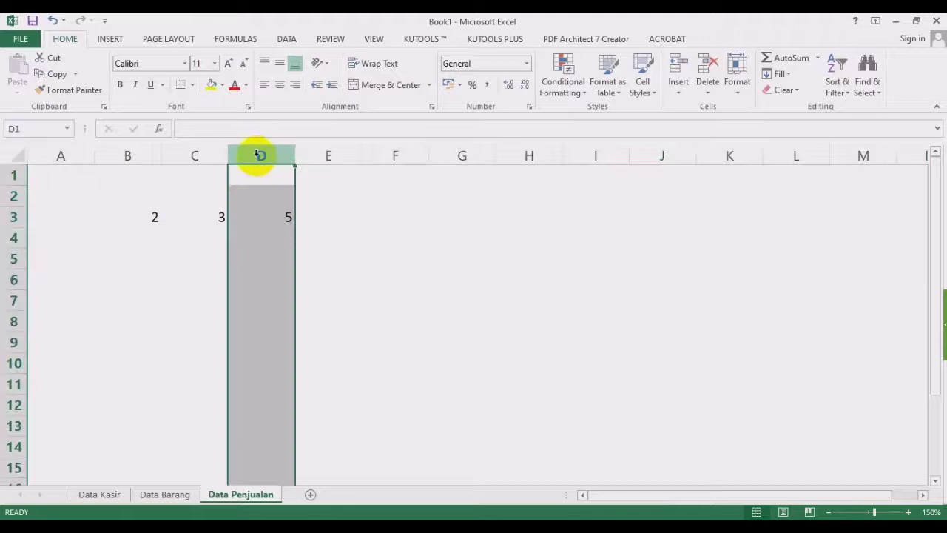
click(288, 218)
mouse_move(151, 218)
mouse_down()
mouse_move(342, 296)
mouse_move(483, 313)
mouse_up()
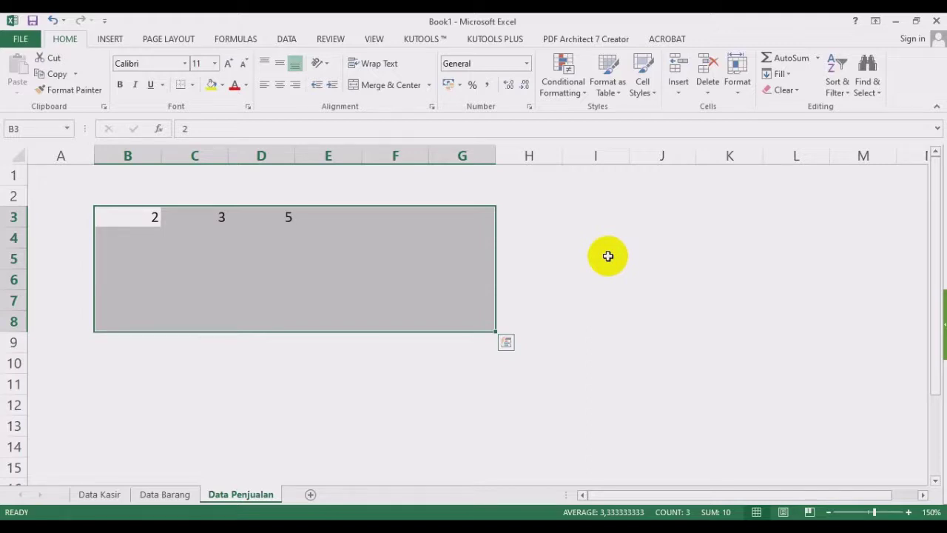
click(607, 256)
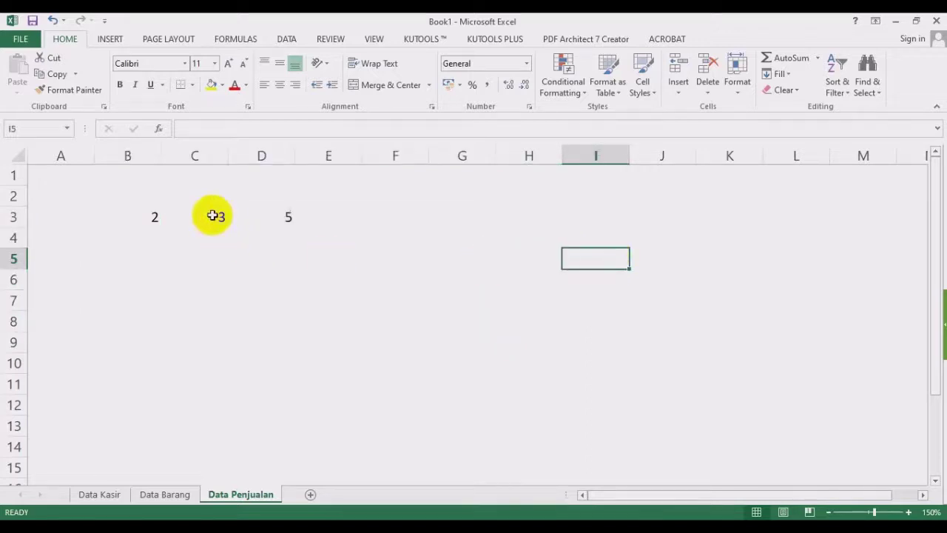
drag(144, 215, 373, 293)
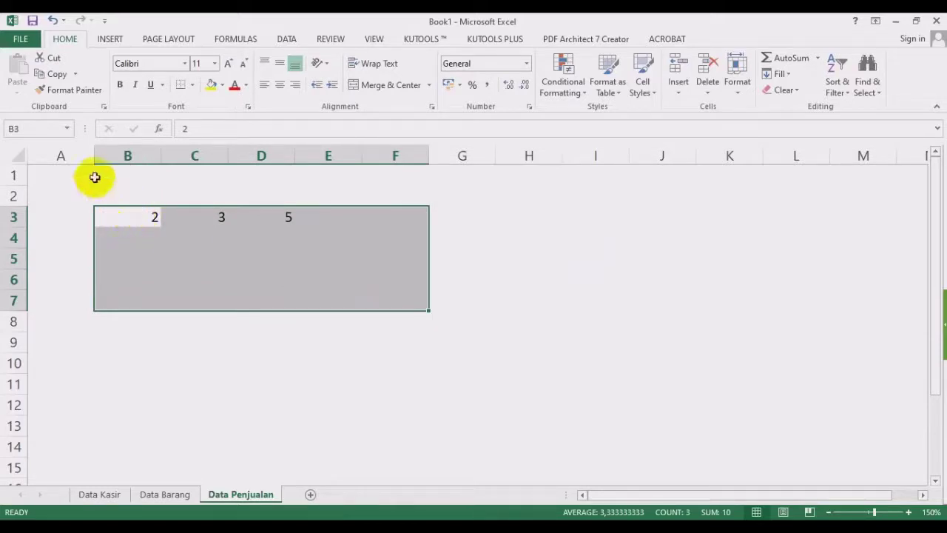
click(599, 281)
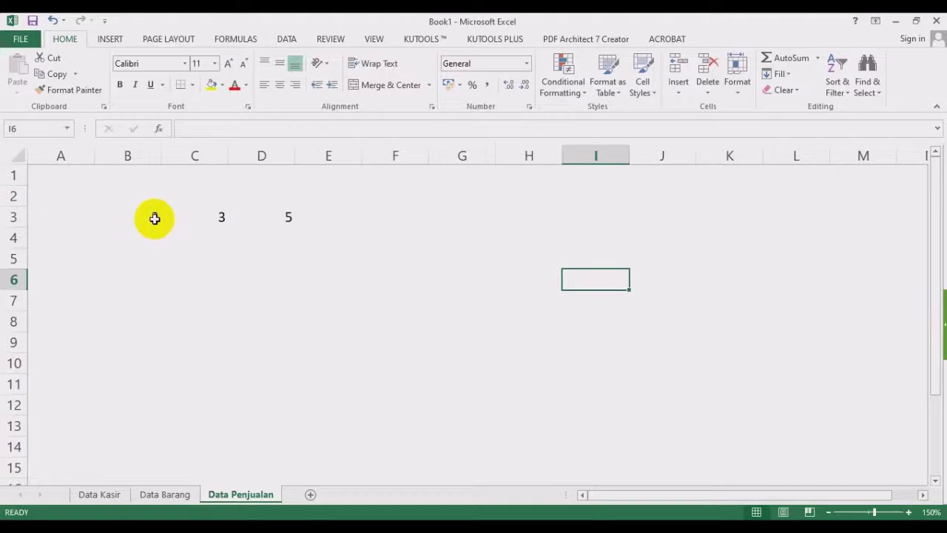
Step: Click through cells to check D3's =B3+C3 formula against B3's 2 and C3's 3
click(207, 278)
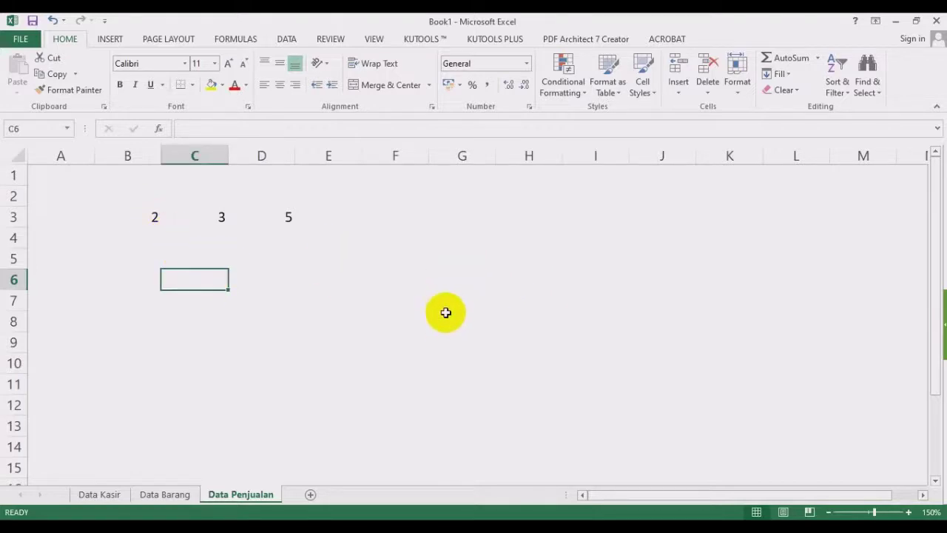
click(467, 283)
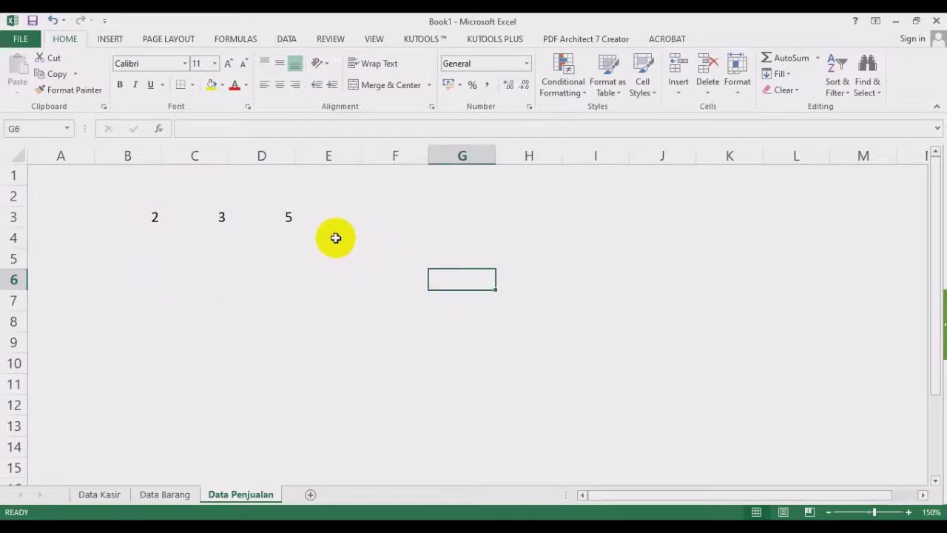
click(272, 258)
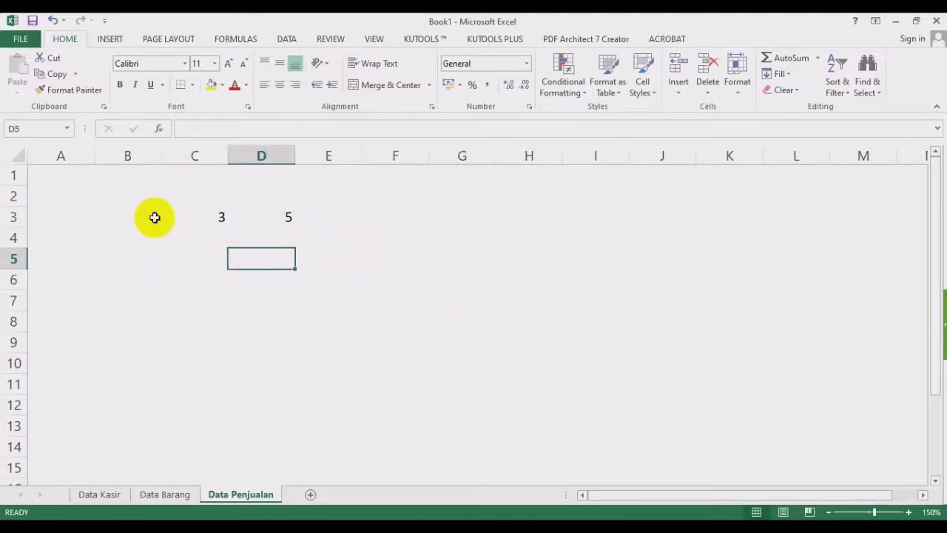
click(279, 217)
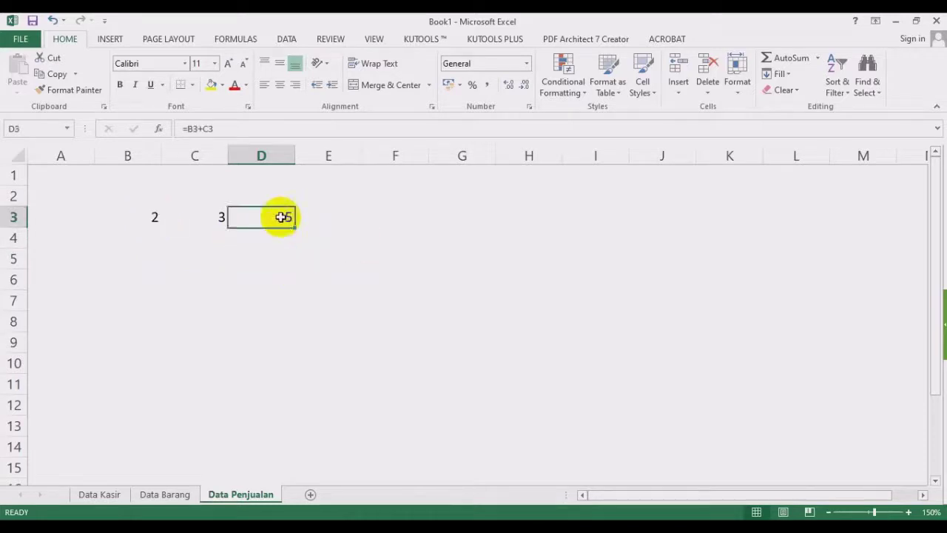
click(203, 217)
click(148, 222)
click(296, 311)
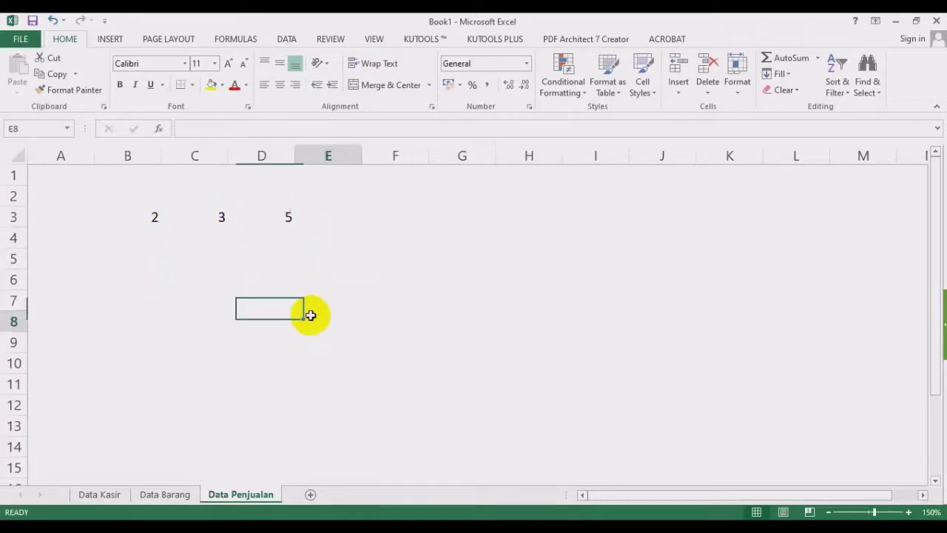
click(355, 236)
click(279, 285)
click(207, 337)
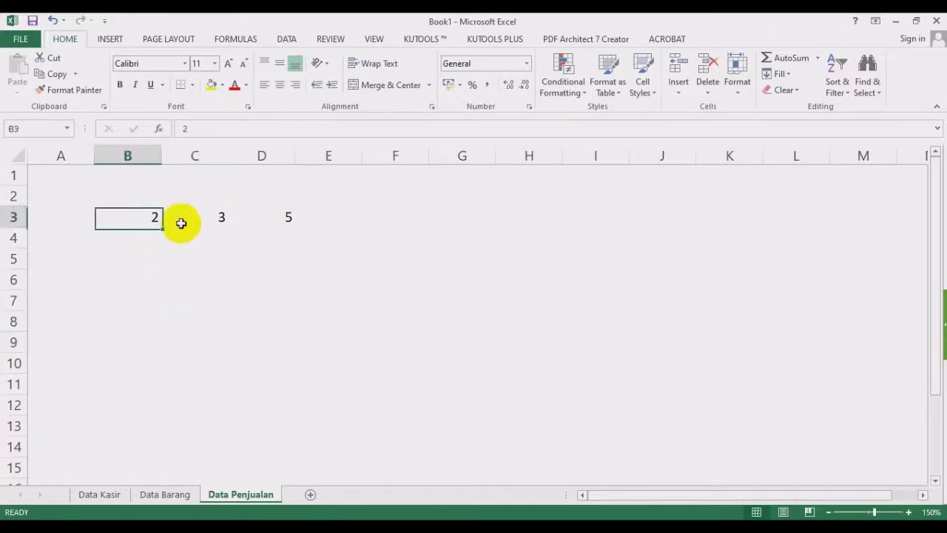
Step: Select the blocks B3:E4 and C7:F9, ending with C3:D3 holding 3 and 5
drag(155, 221, 353, 243)
click(219, 309)
drag(219, 309, 422, 351)
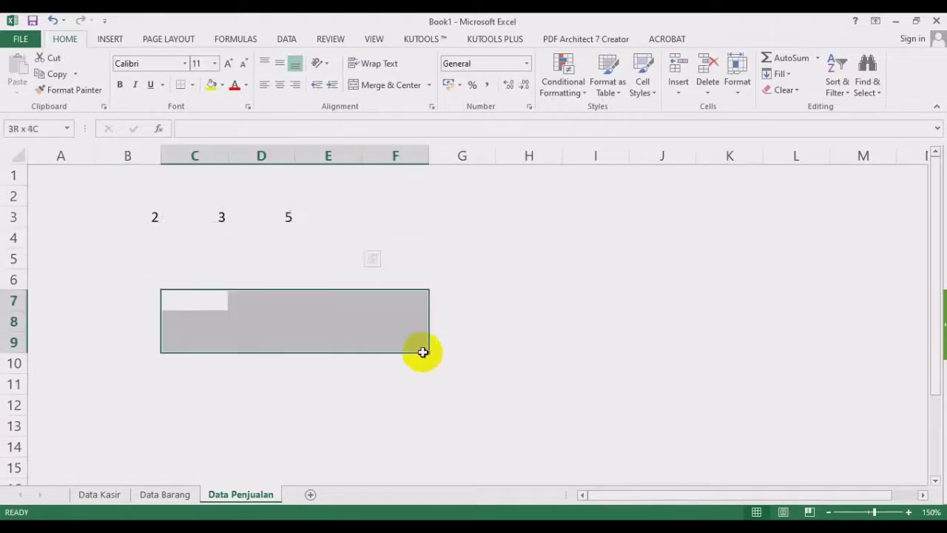
click(447, 274)
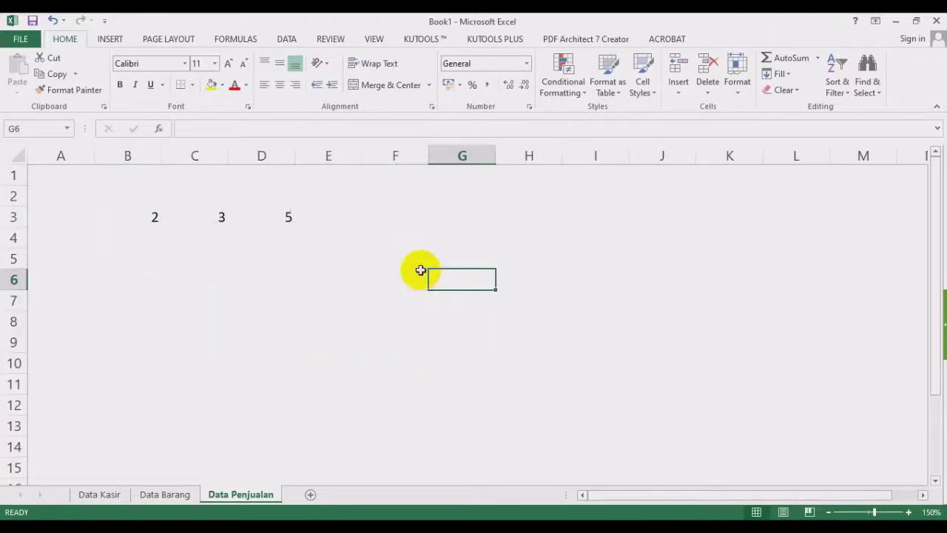
drag(161, 216, 259, 216)
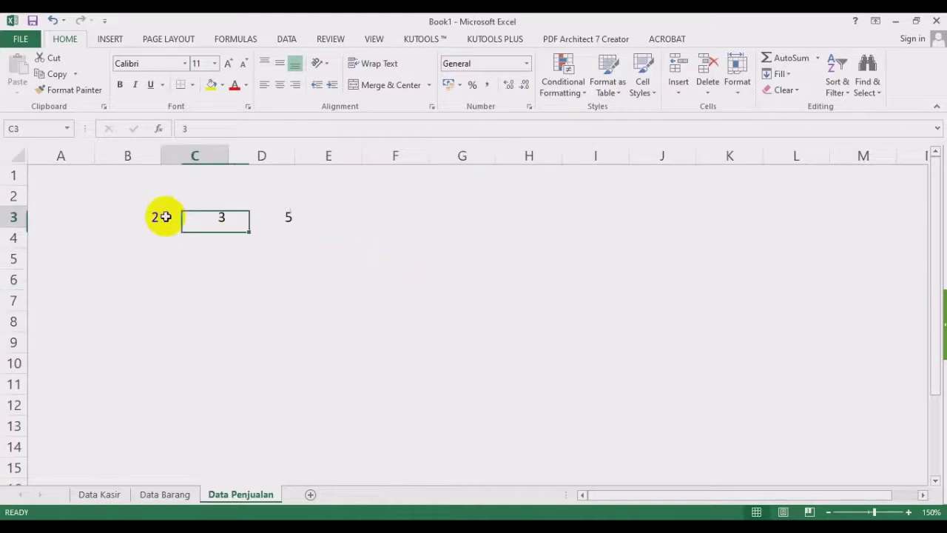
Step: Clear 2, 3 and 5 from row 3 and enter Madiun in B3
key(Delete)
click(158, 222)
key(Delete)
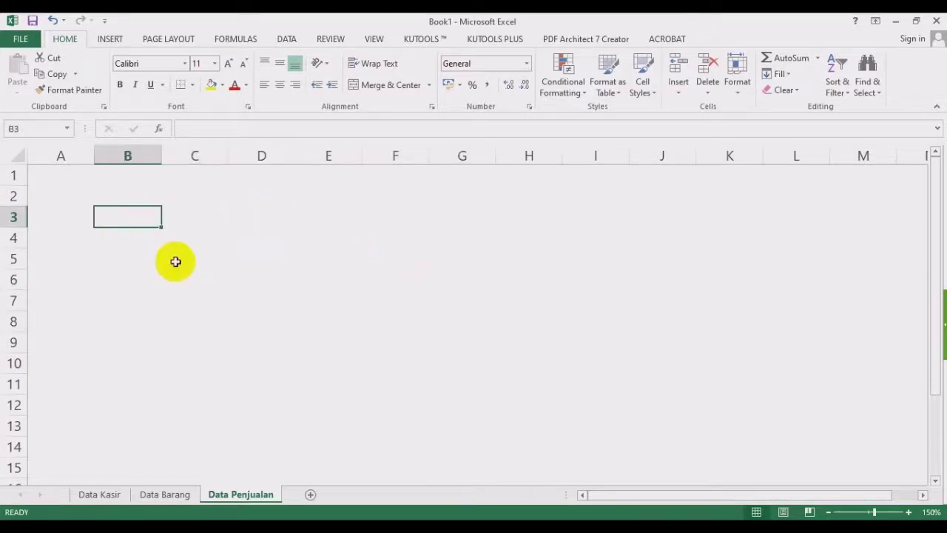
text(Madiu)
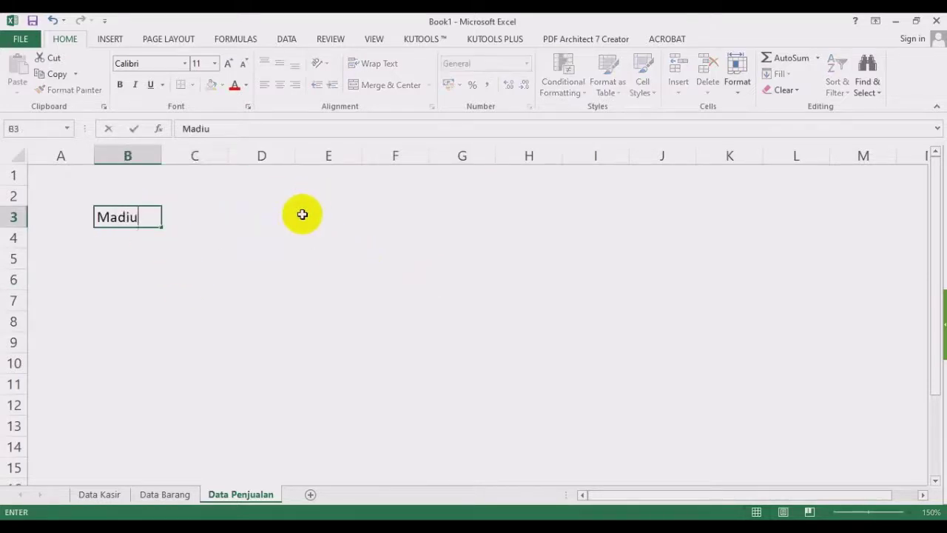
text(n)
key(Return)
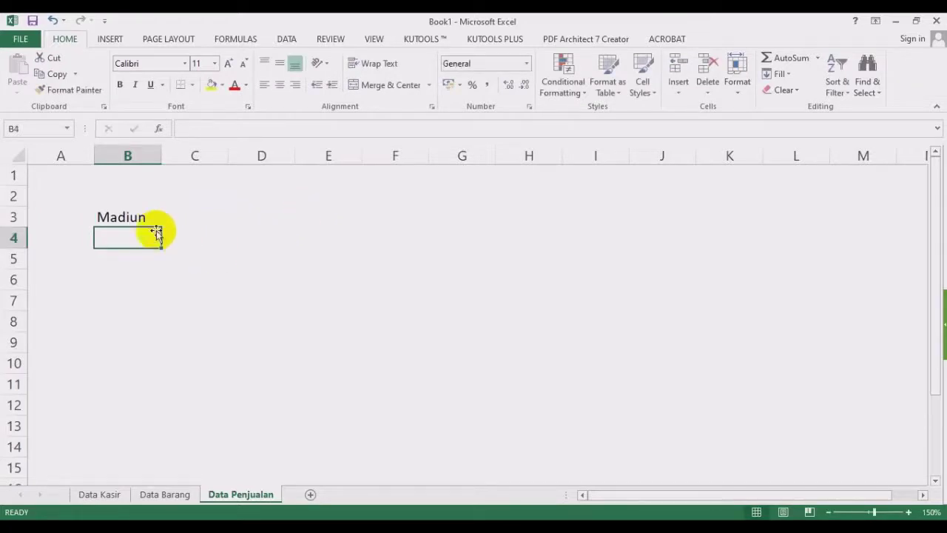
Step: Fill Madiun from B3 down to B9 with the fill handle
click(128, 216)
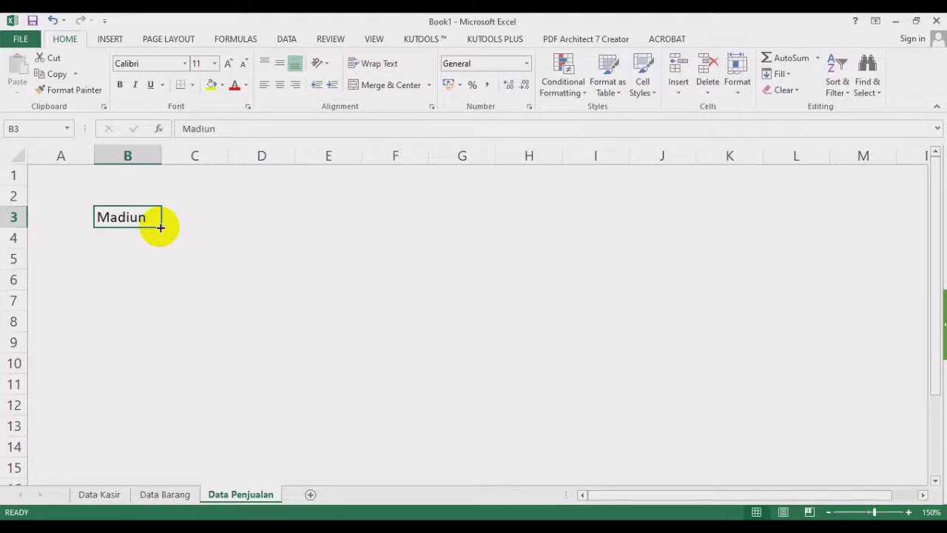
drag(160, 227, 160, 227)
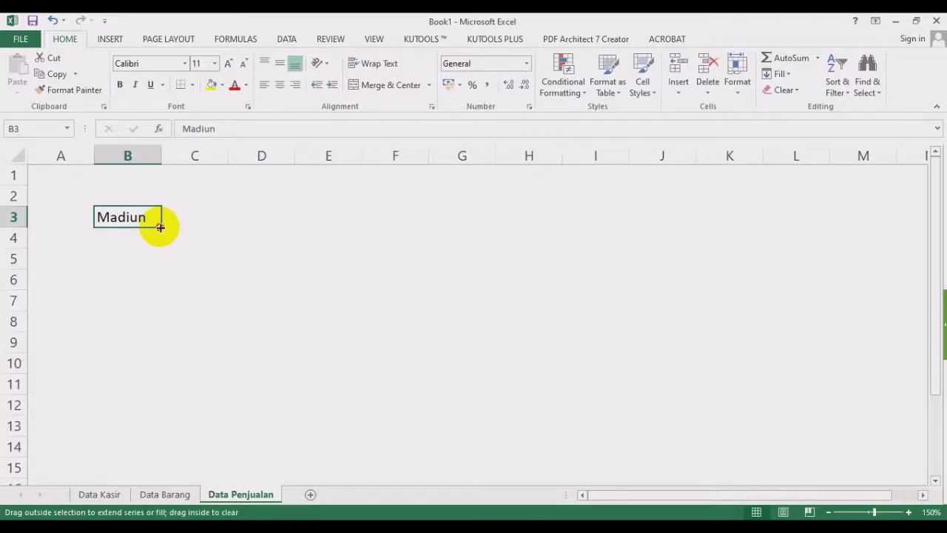
drag(160, 227, 164, 358)
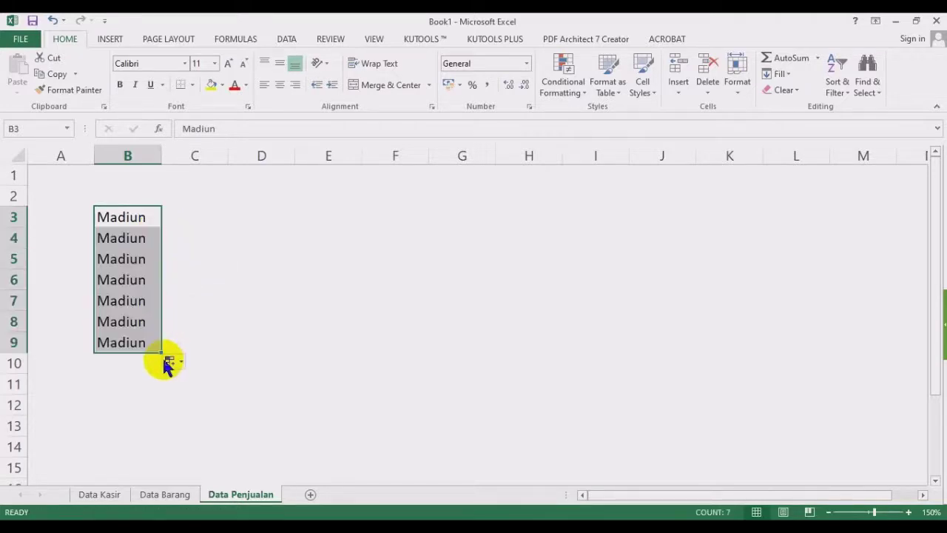
click(311, 244)
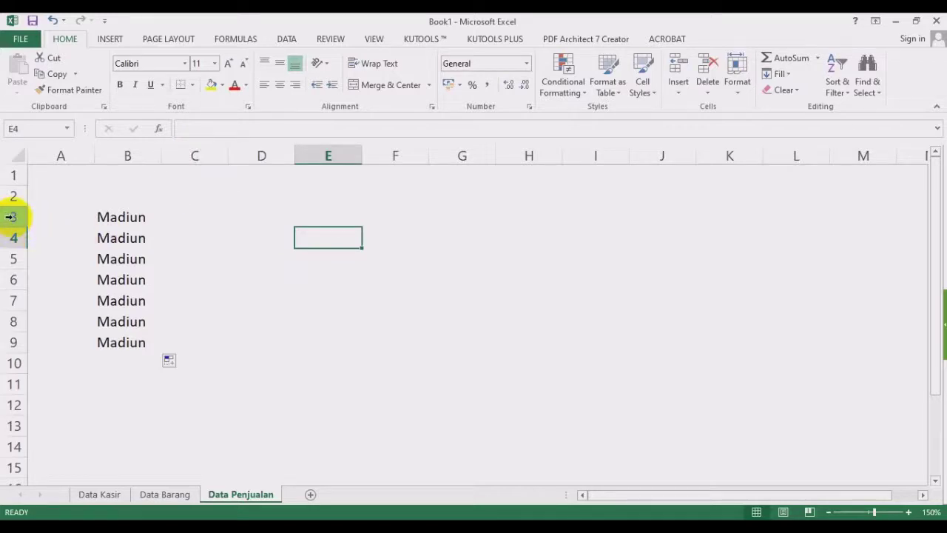
Step: Overwrite B3 with 'Madiun Kota Pendekar' and check the long entry spilling past column B
click(146, 216)
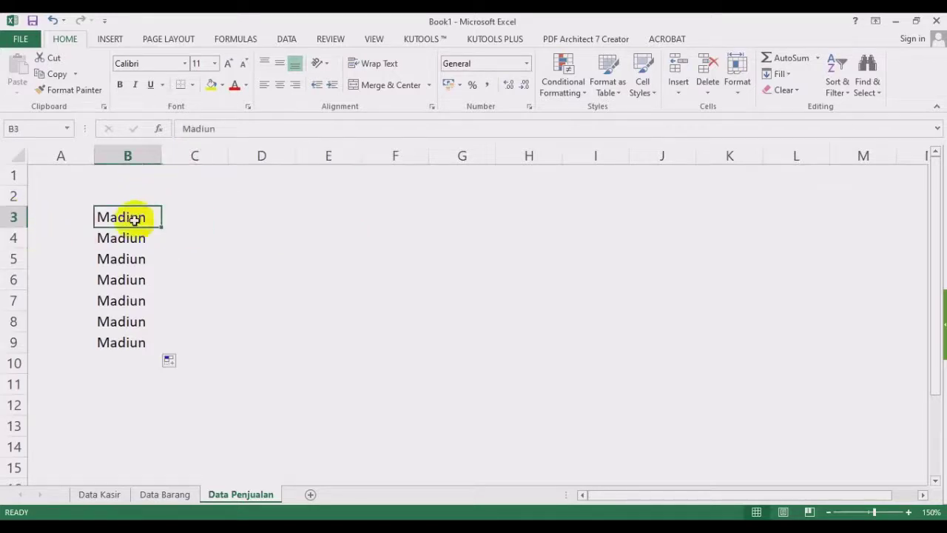
text(Madi)
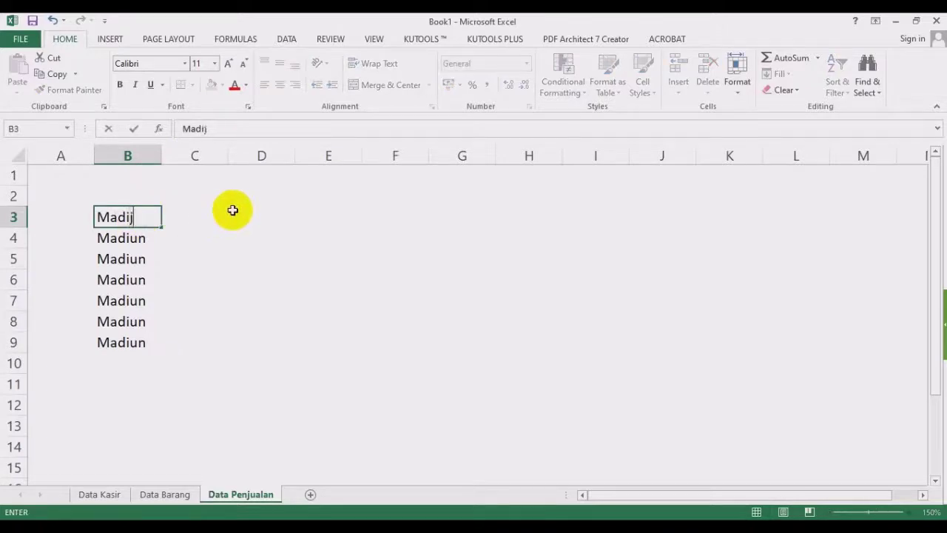
text(un Kota Pendekar)
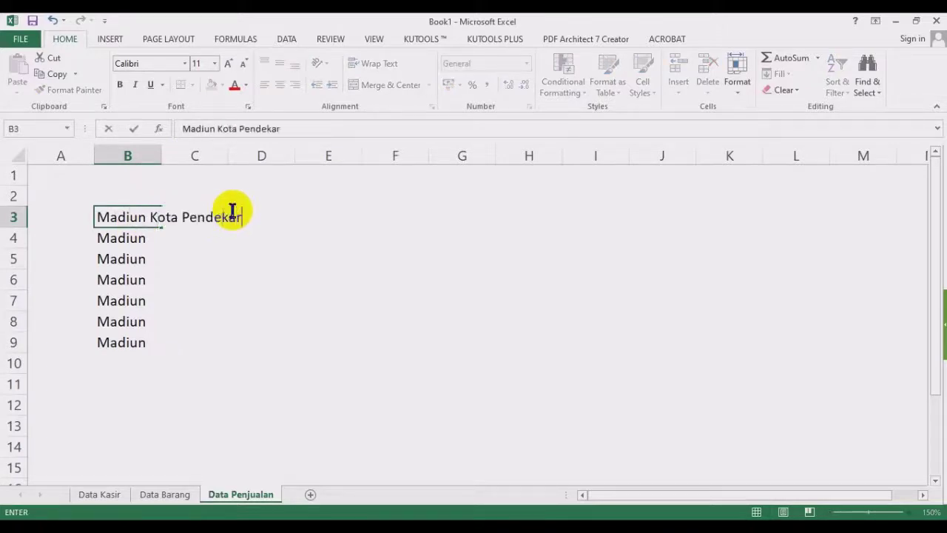
key(Return)
click(122, 211)
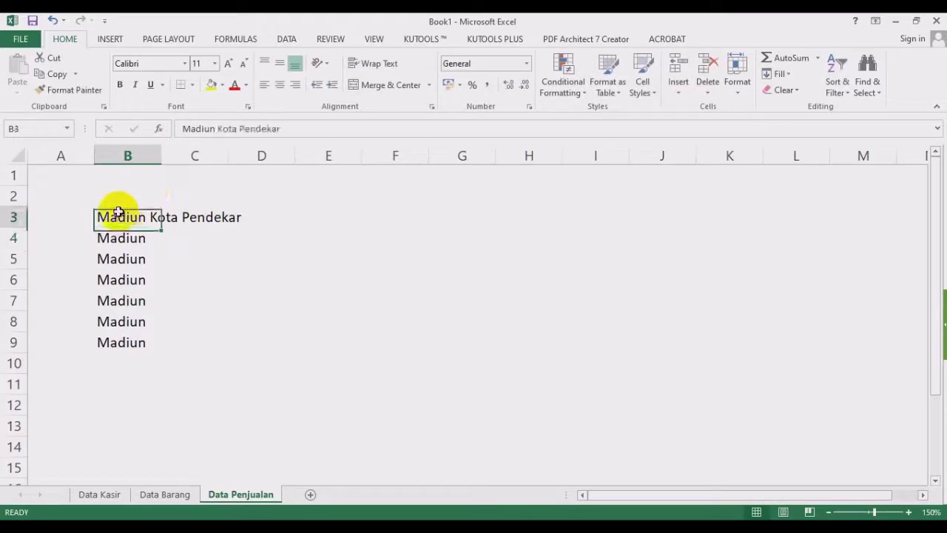
click(367, 263)
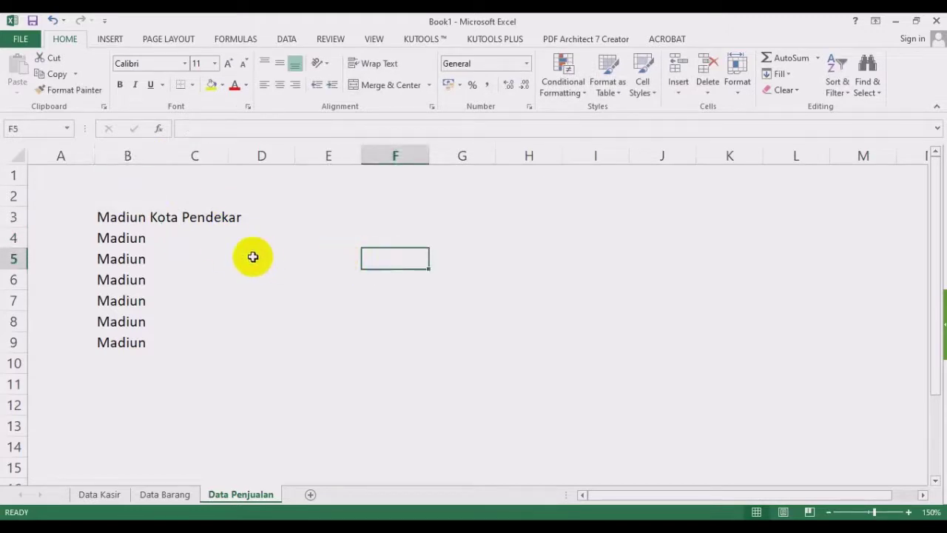
click(122, 216)
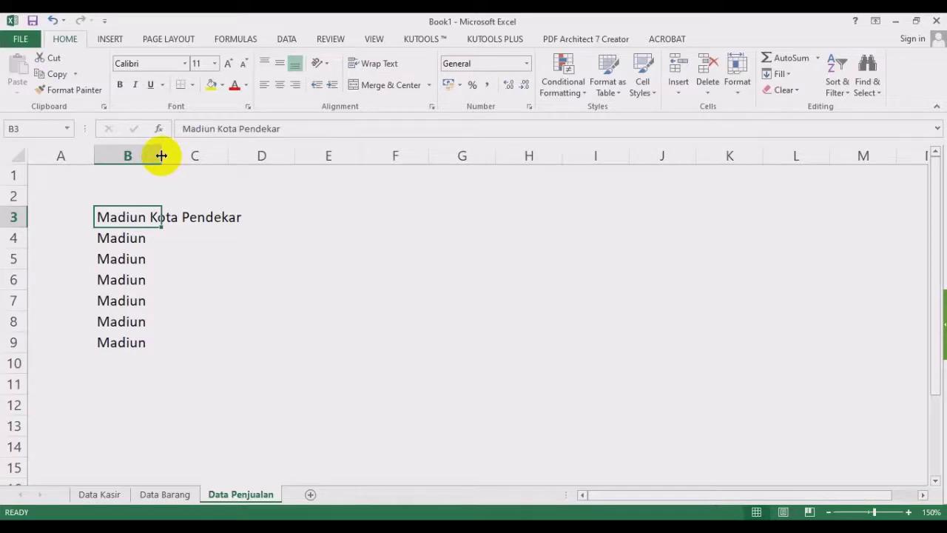
Step: Drag and AutoFit column B so 'Madiun Kota Pendekar' fits, then check B9
mouse_move(162, 156)
mouse_down()
mouse_move(359, 150)
mouse_move(156, 177)
mouse_up()
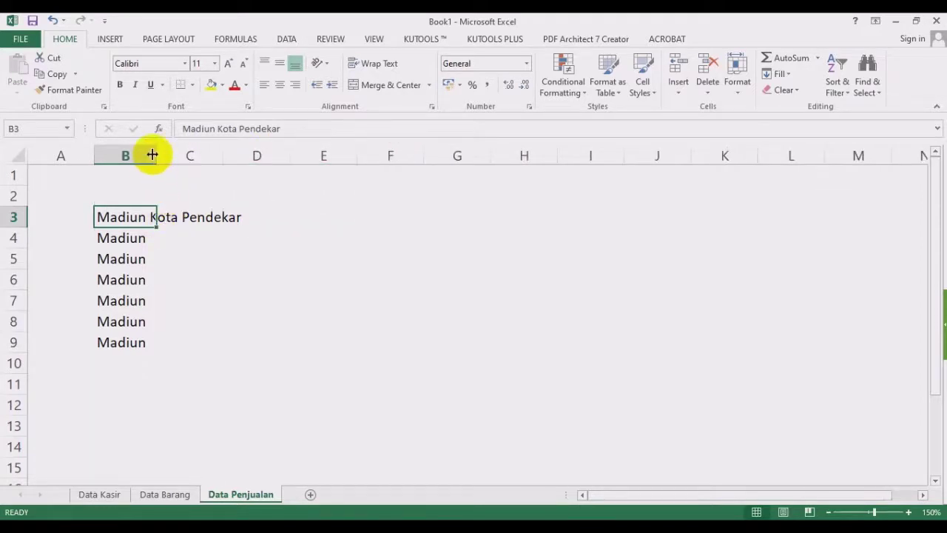
double_click(156, 154)
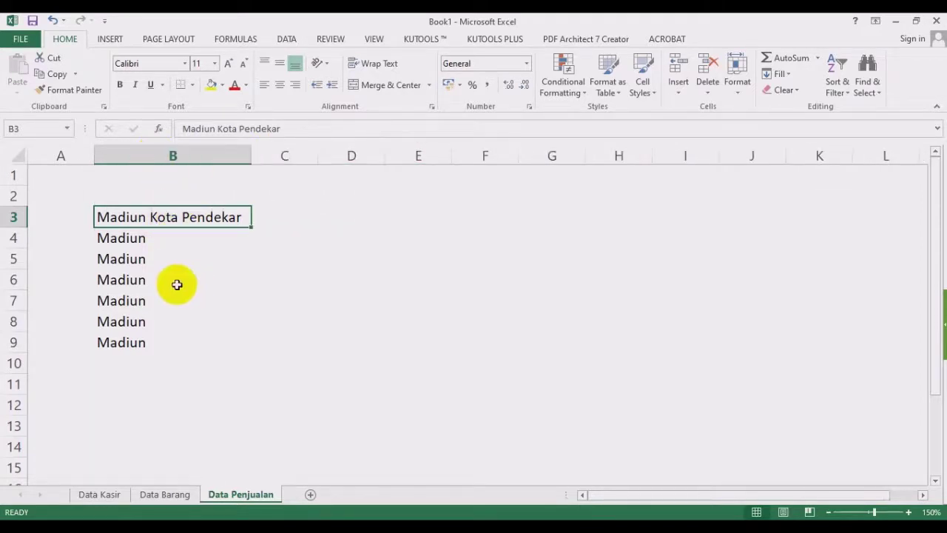
click(354, 326)
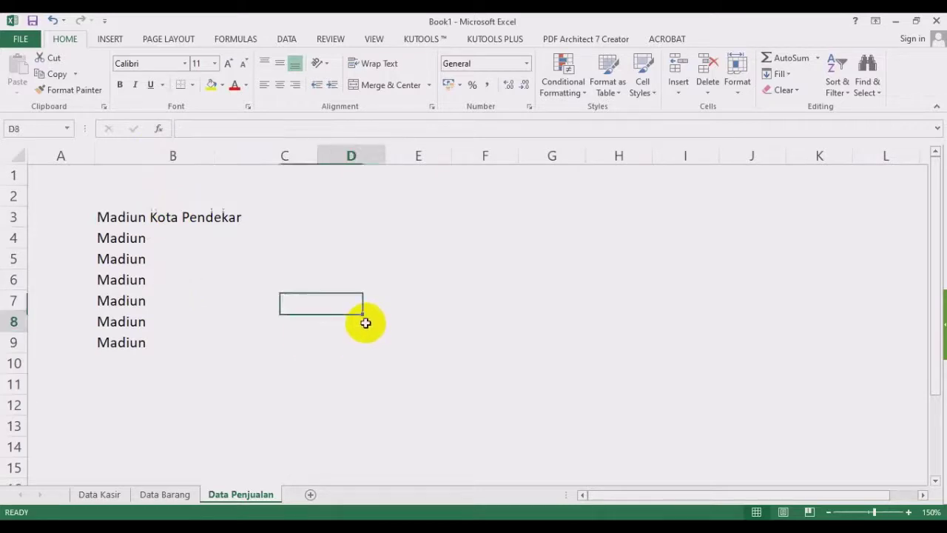
click(284, 280)
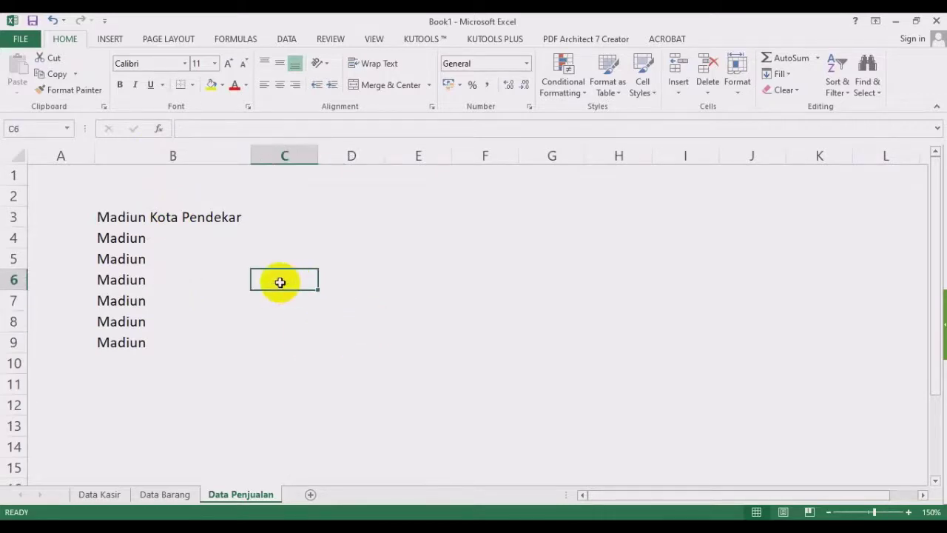
click(189, 344)
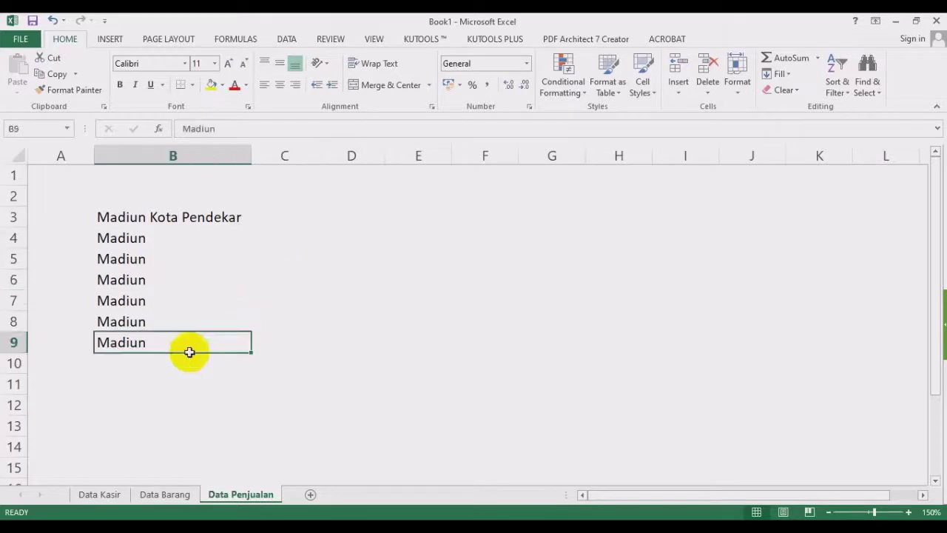